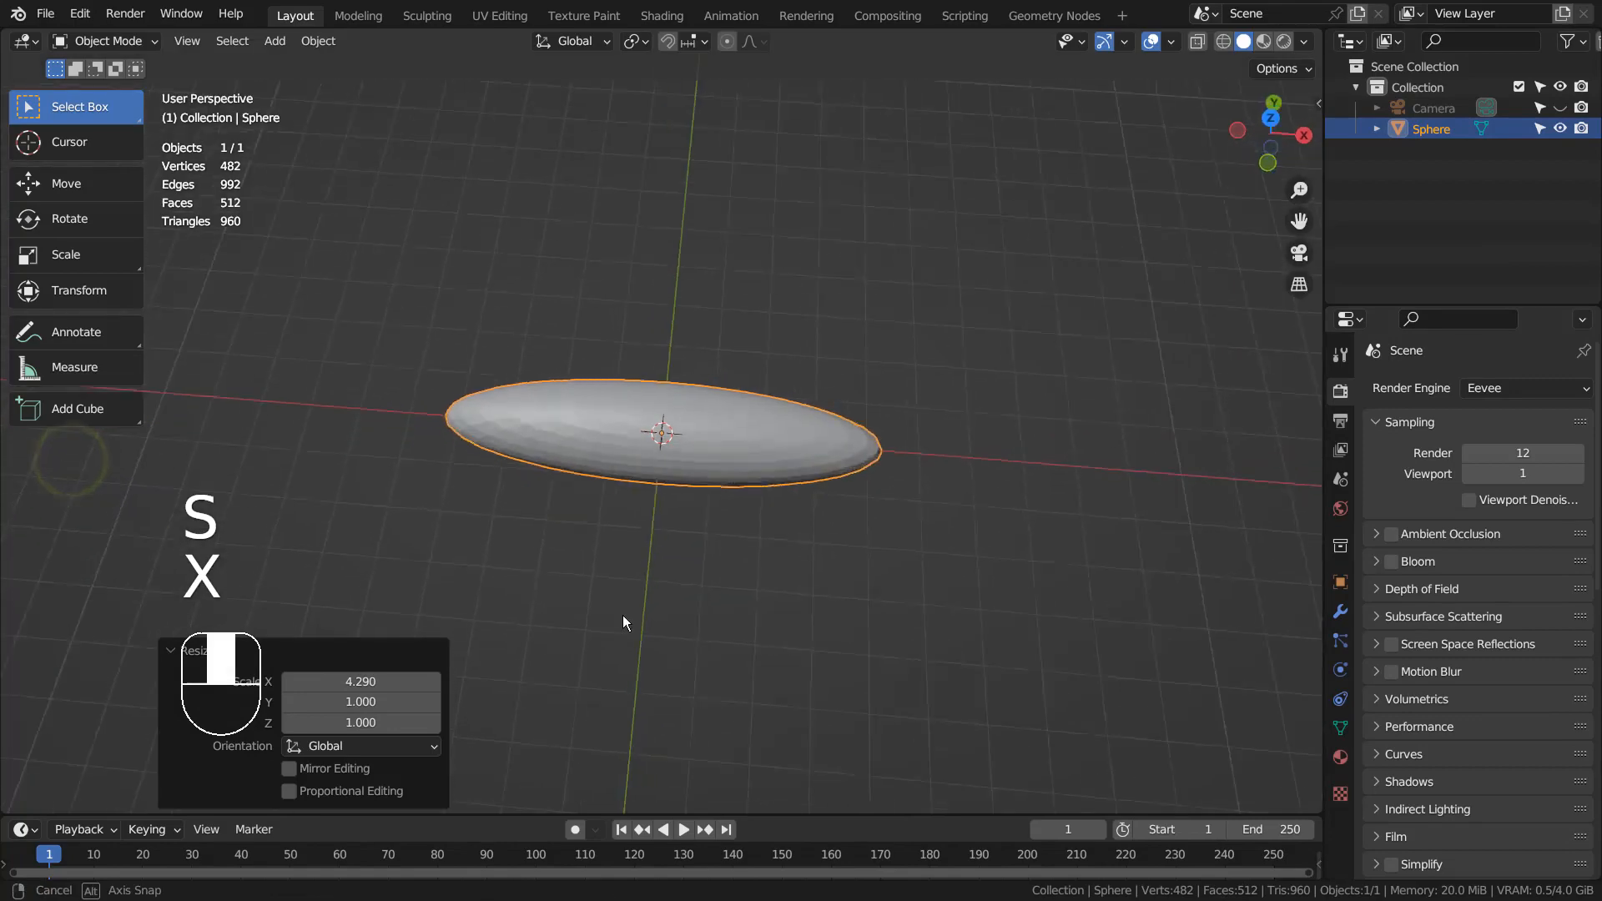
- Stretch the flattened sphere along Y (2.704) into an oval body, then duplicate it
key("s")
key("y")
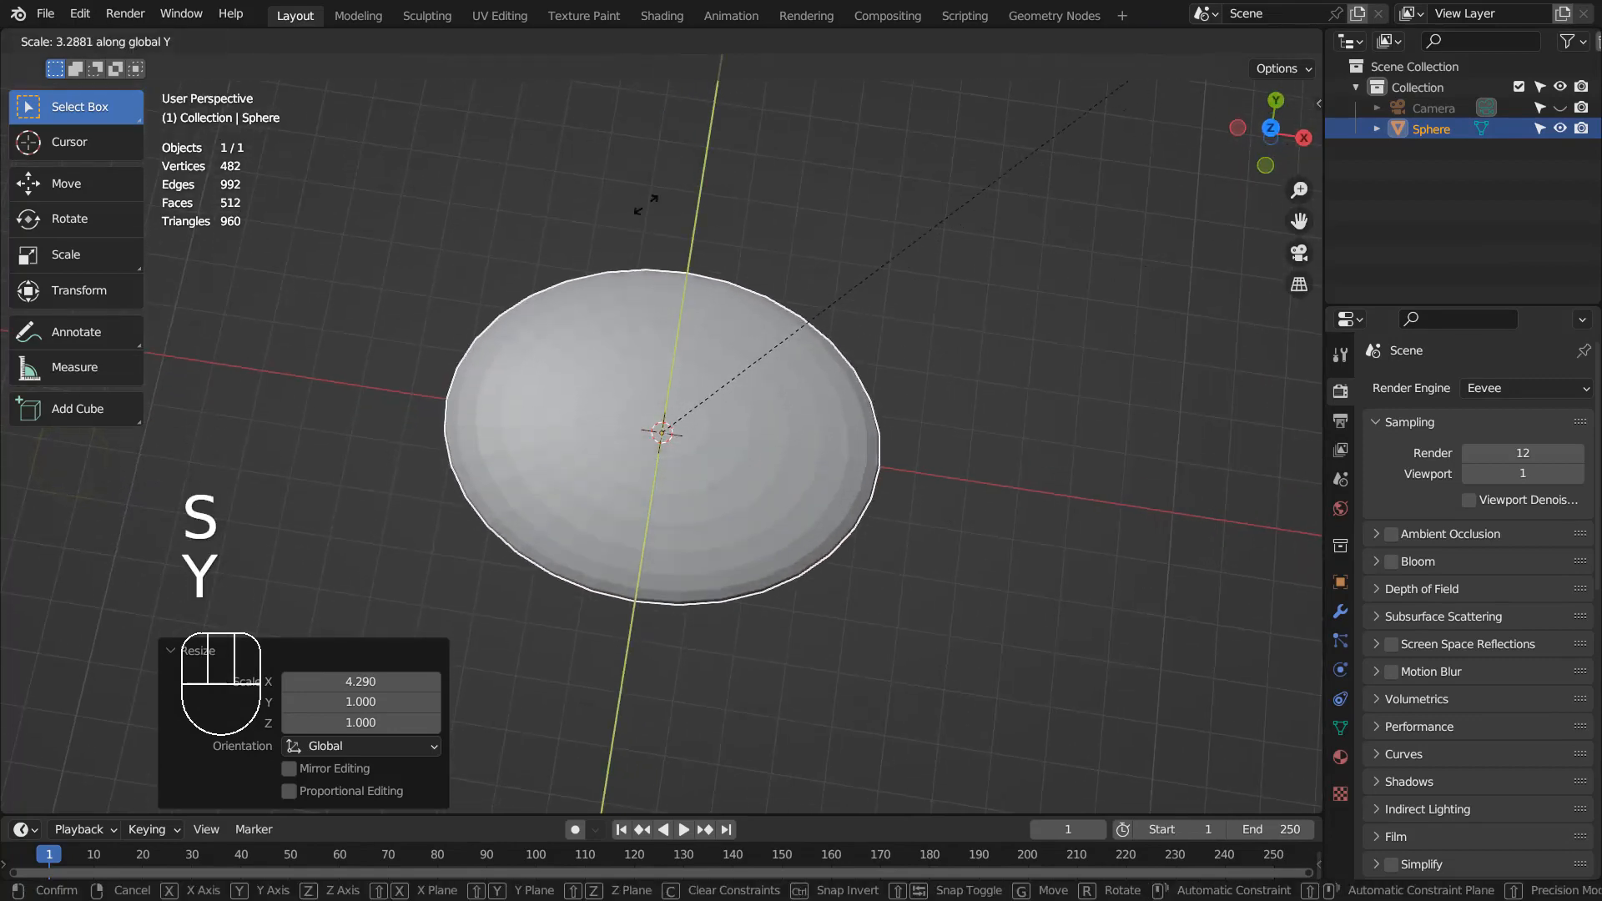
left_click(580, 667)
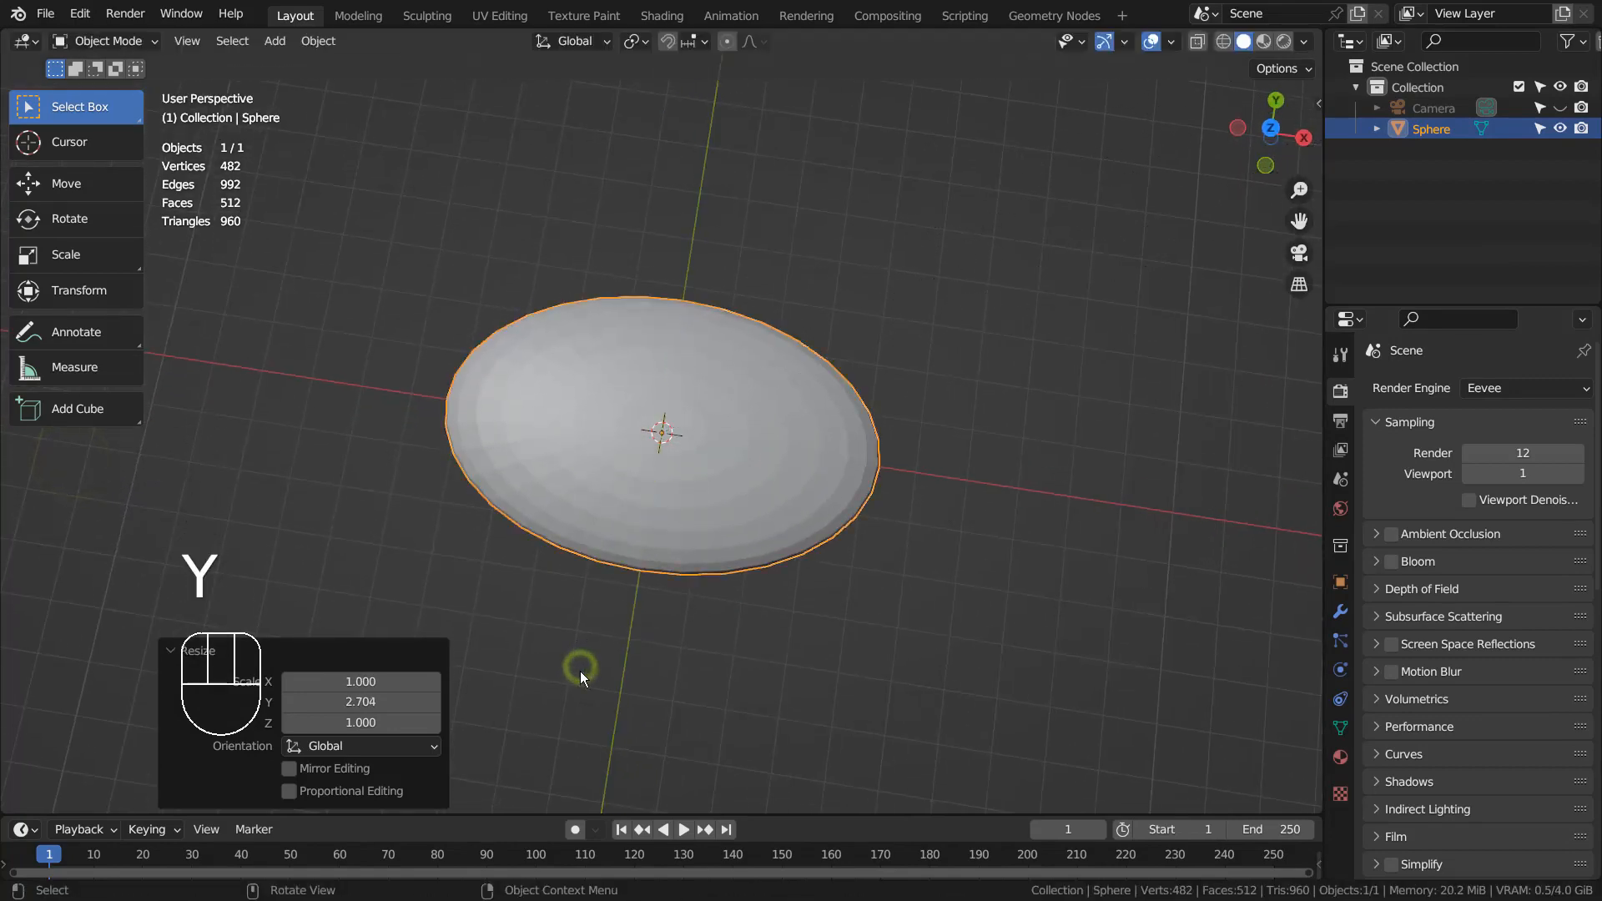
key("KP_1")
key("shift+d")
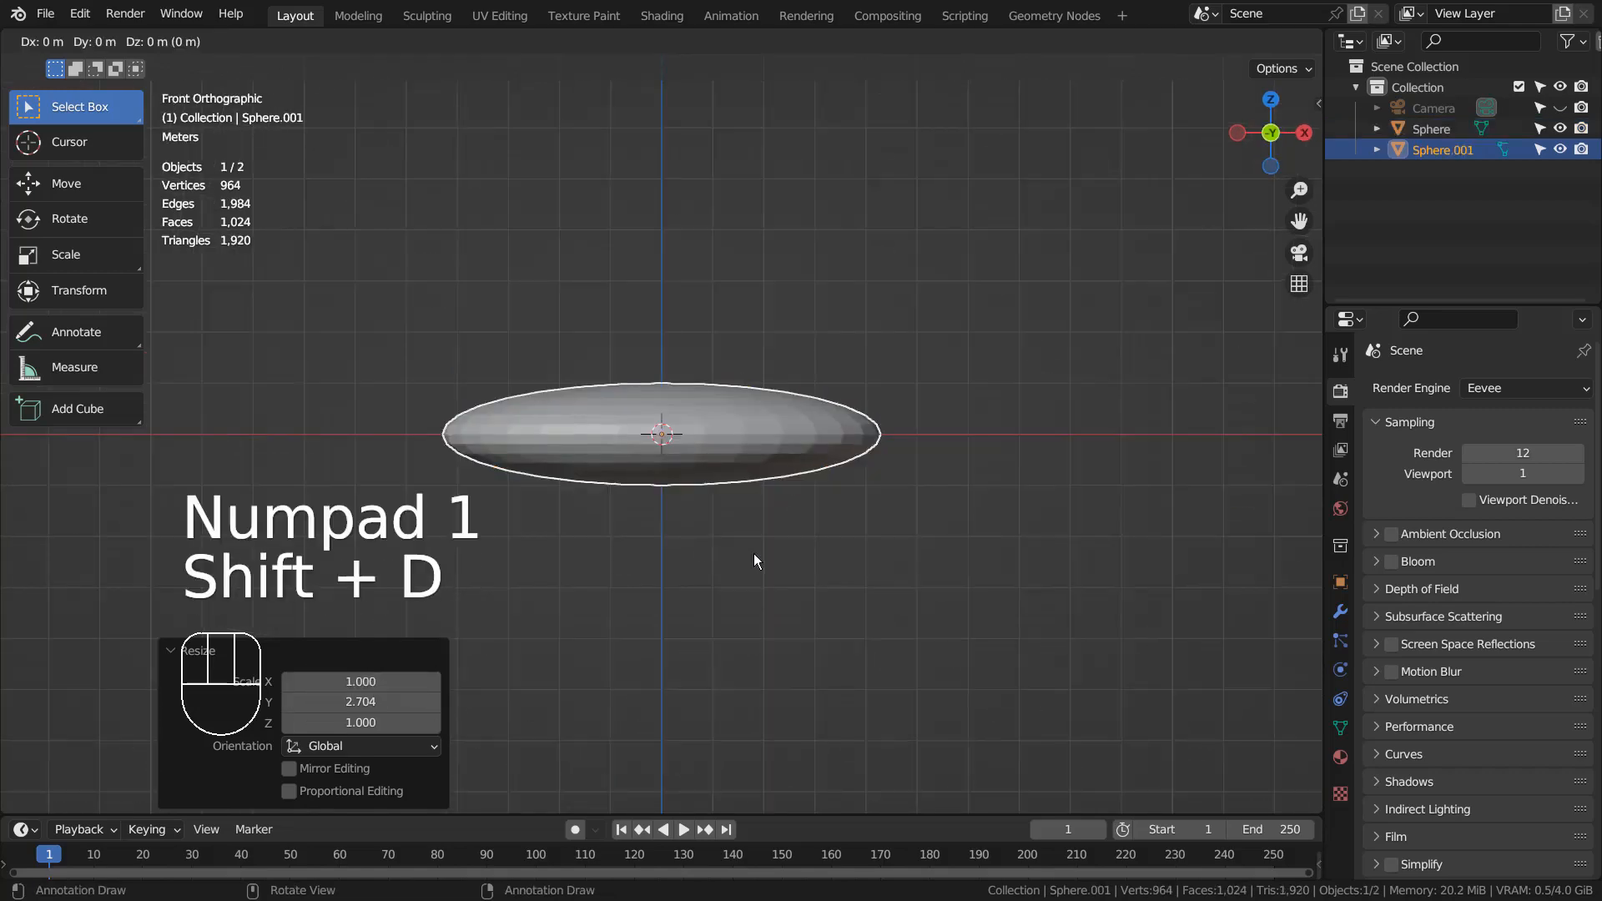
- Raise the copy above the body, shrink it and flatten its height into a dome
key("z")
left_click(762, 484)
key("s")
key("s")
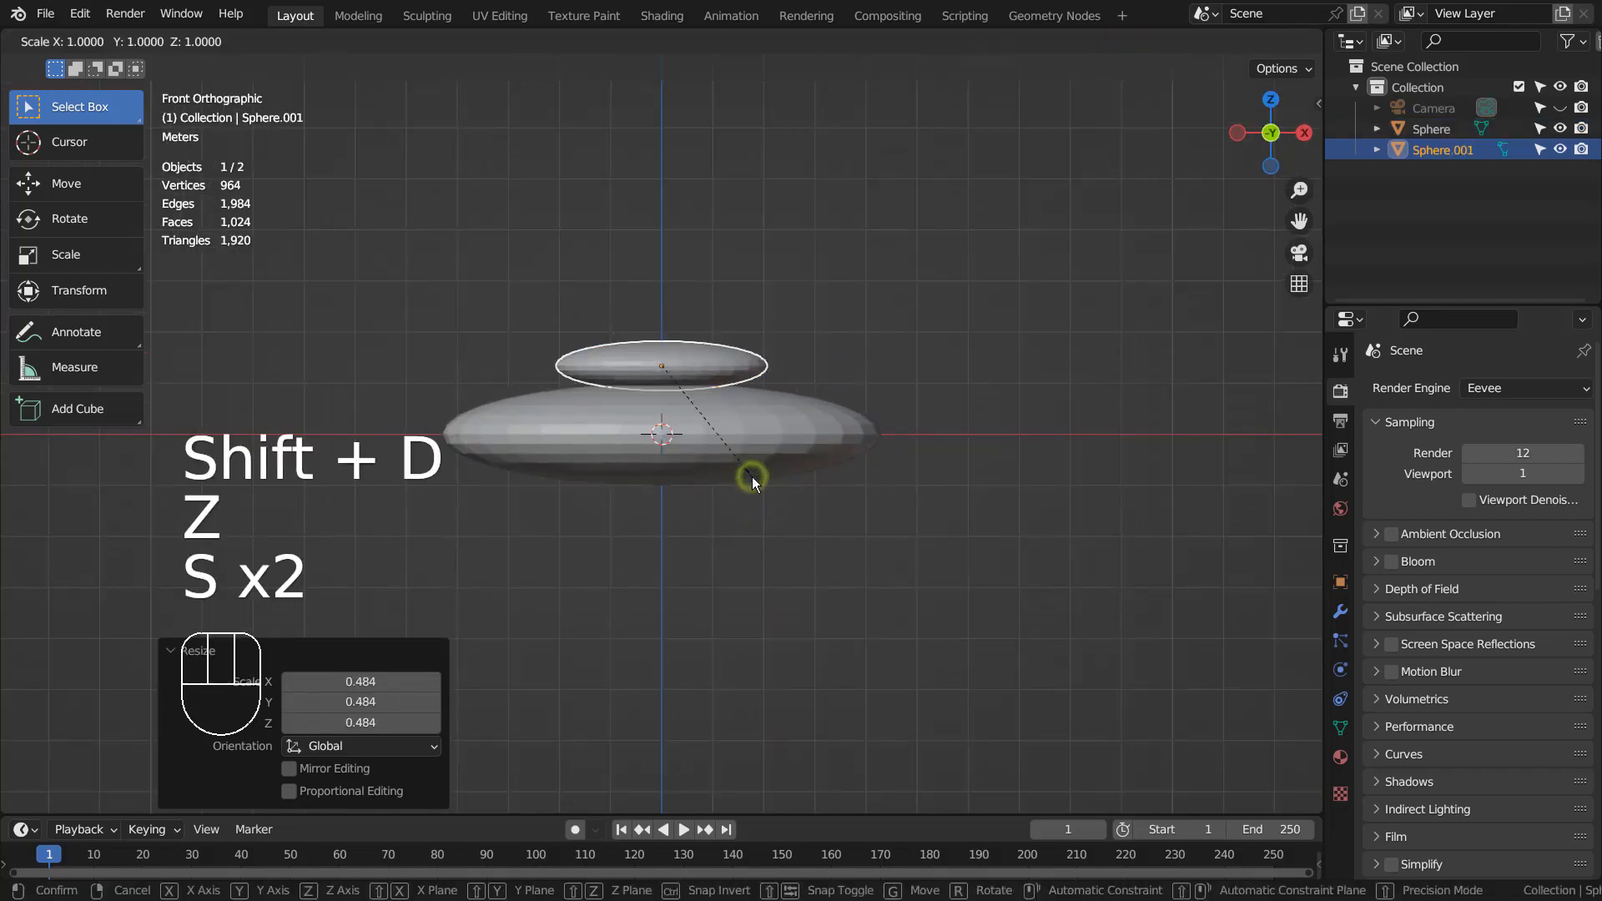
key("z")
left_click(1070, 478)
- Lower the dome onto the body and widen it along X to 1.280
key("g")
key("z")
left_click(1069, 499)
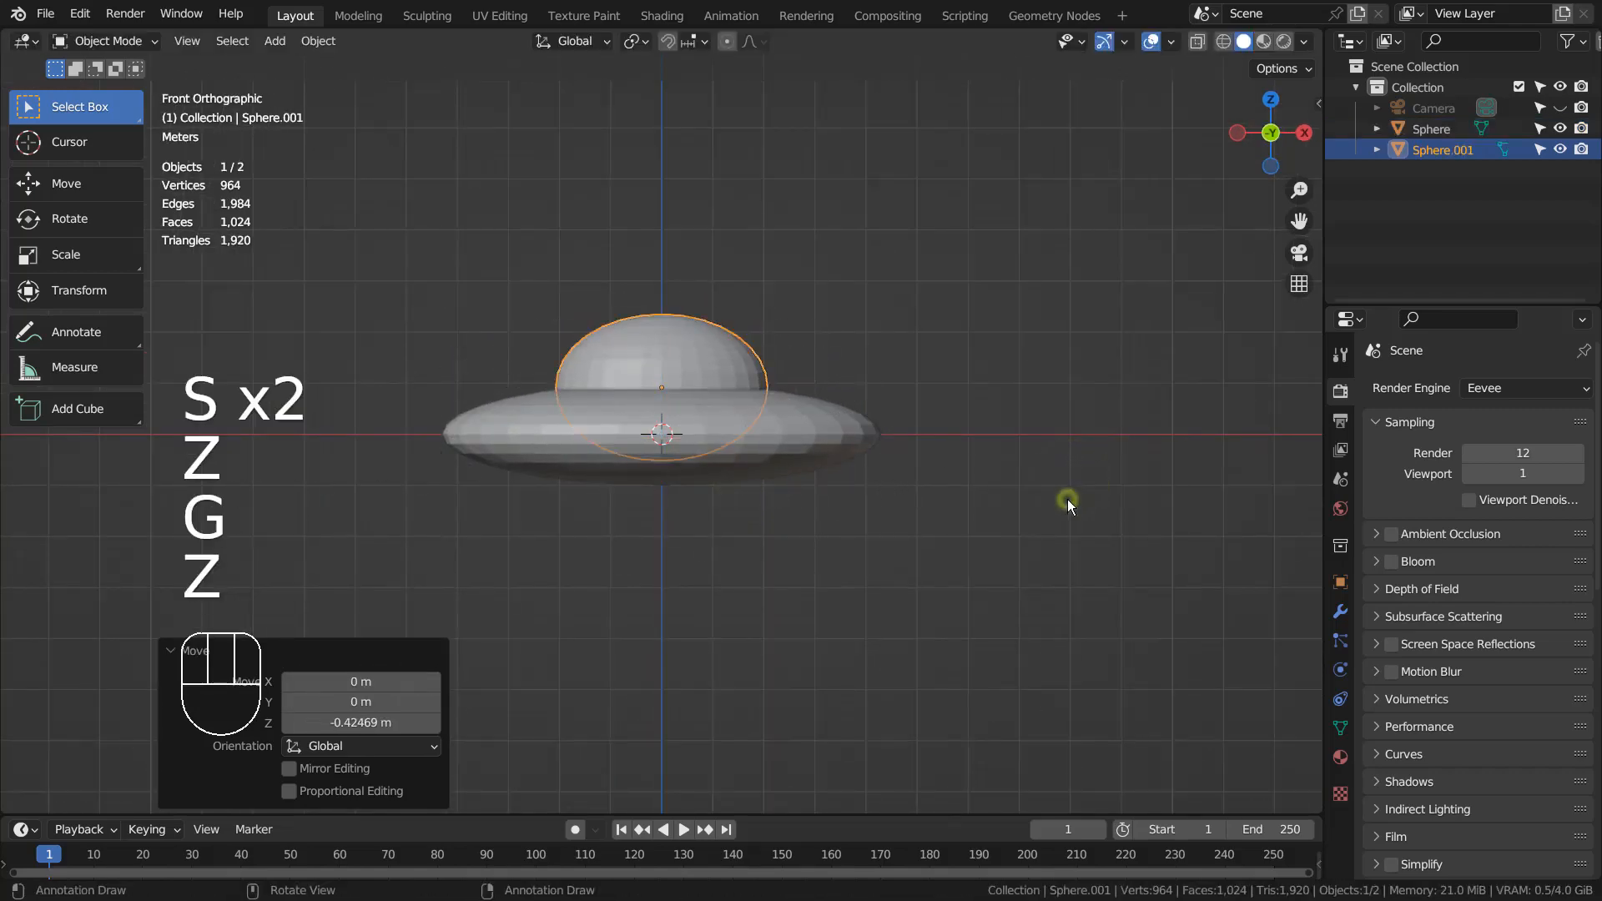
key("s")
key("x")
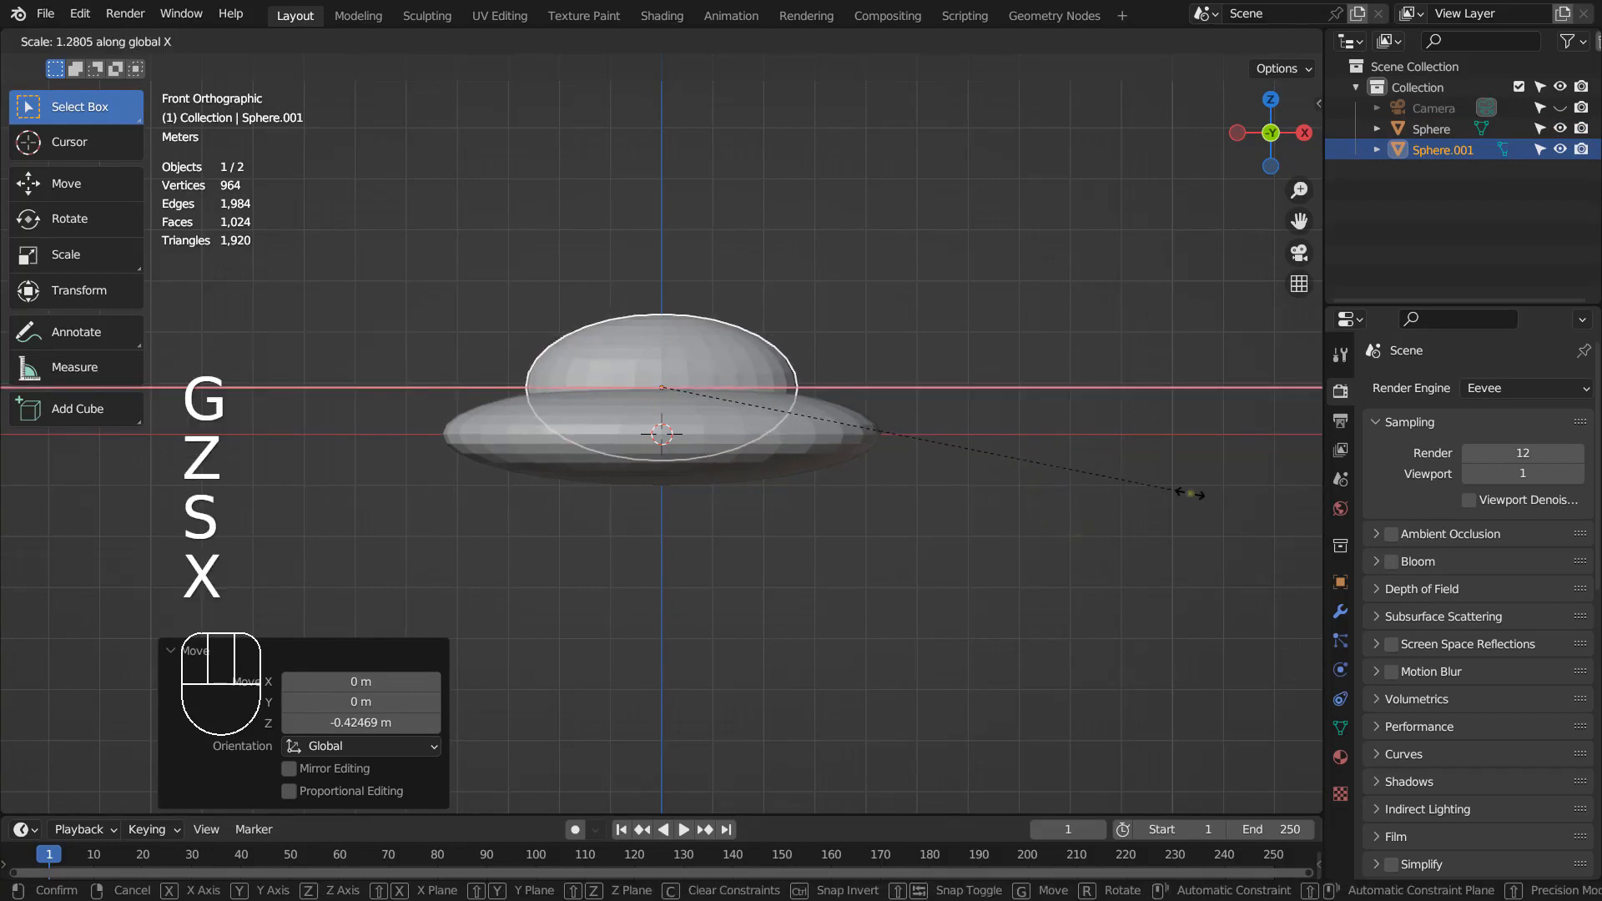
left_click(1188, 490)
key("shift+a")
- Add a cylinder and rotate it 90° about X so it lies on its side
mouse_move(859, 319)
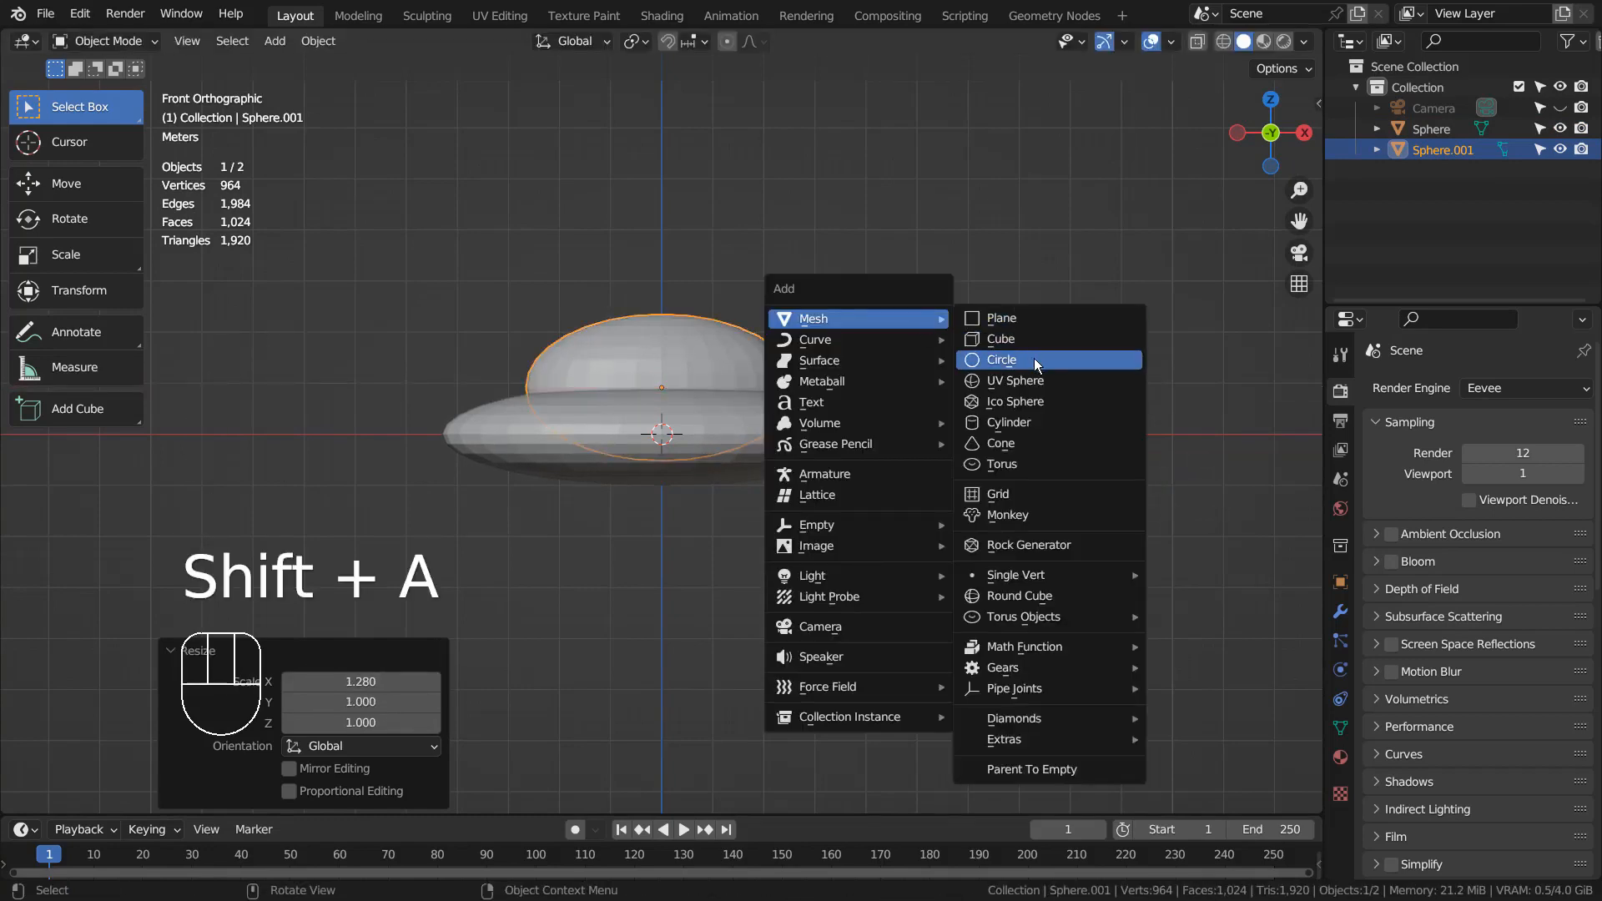
left_click(1035, 419)
type("r")
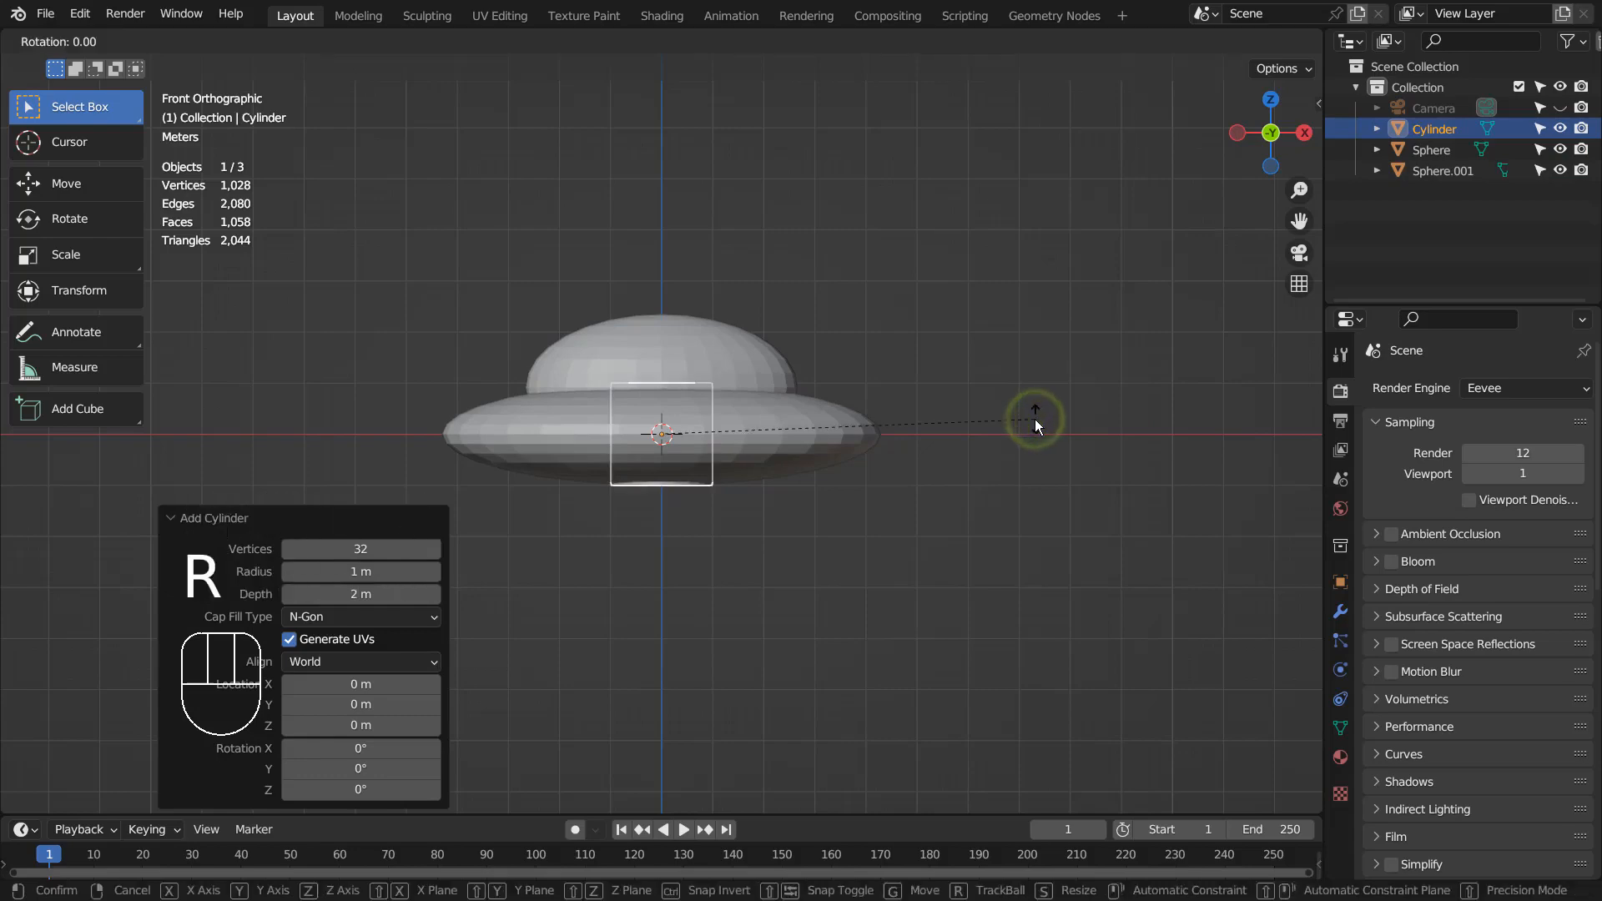
type("x90")
key("Return")
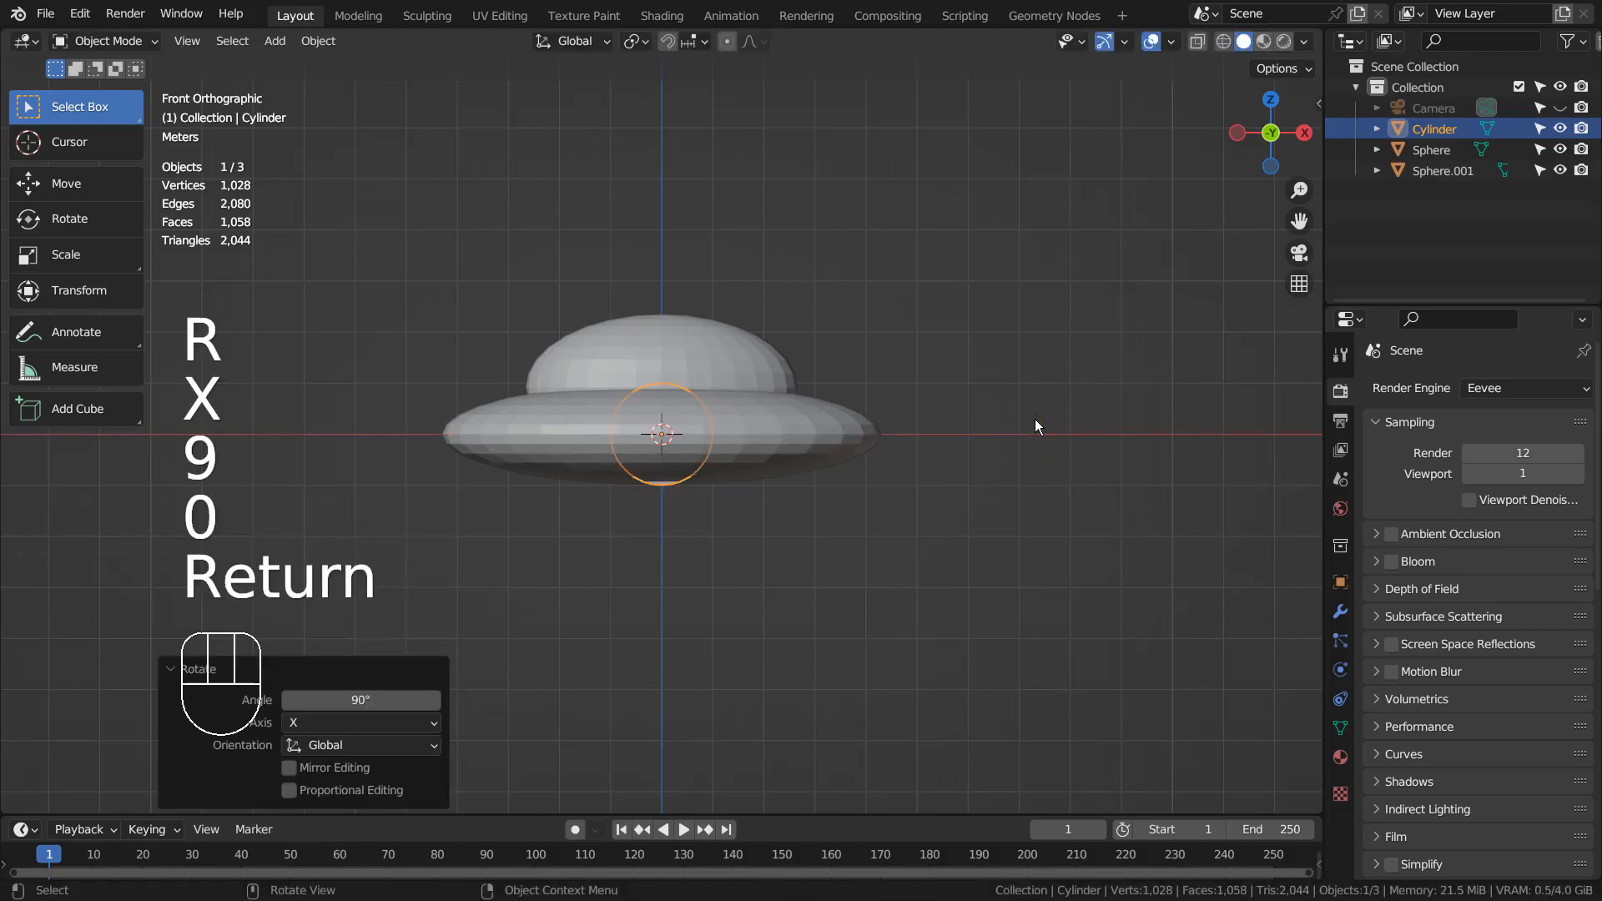
key("KP_7")
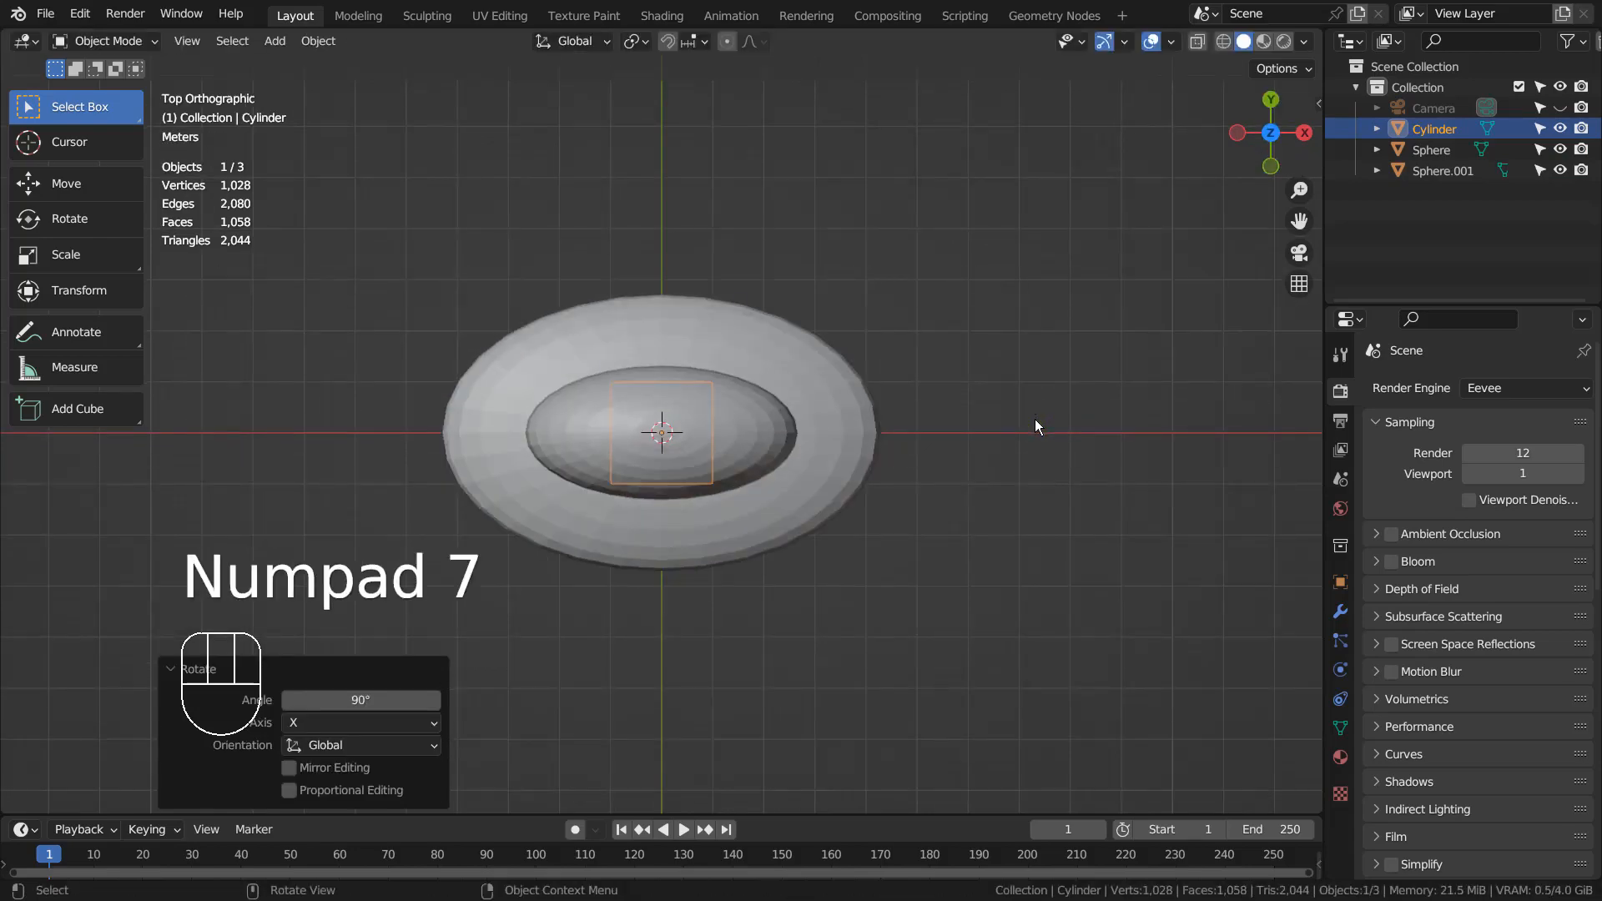
key("KP_0")
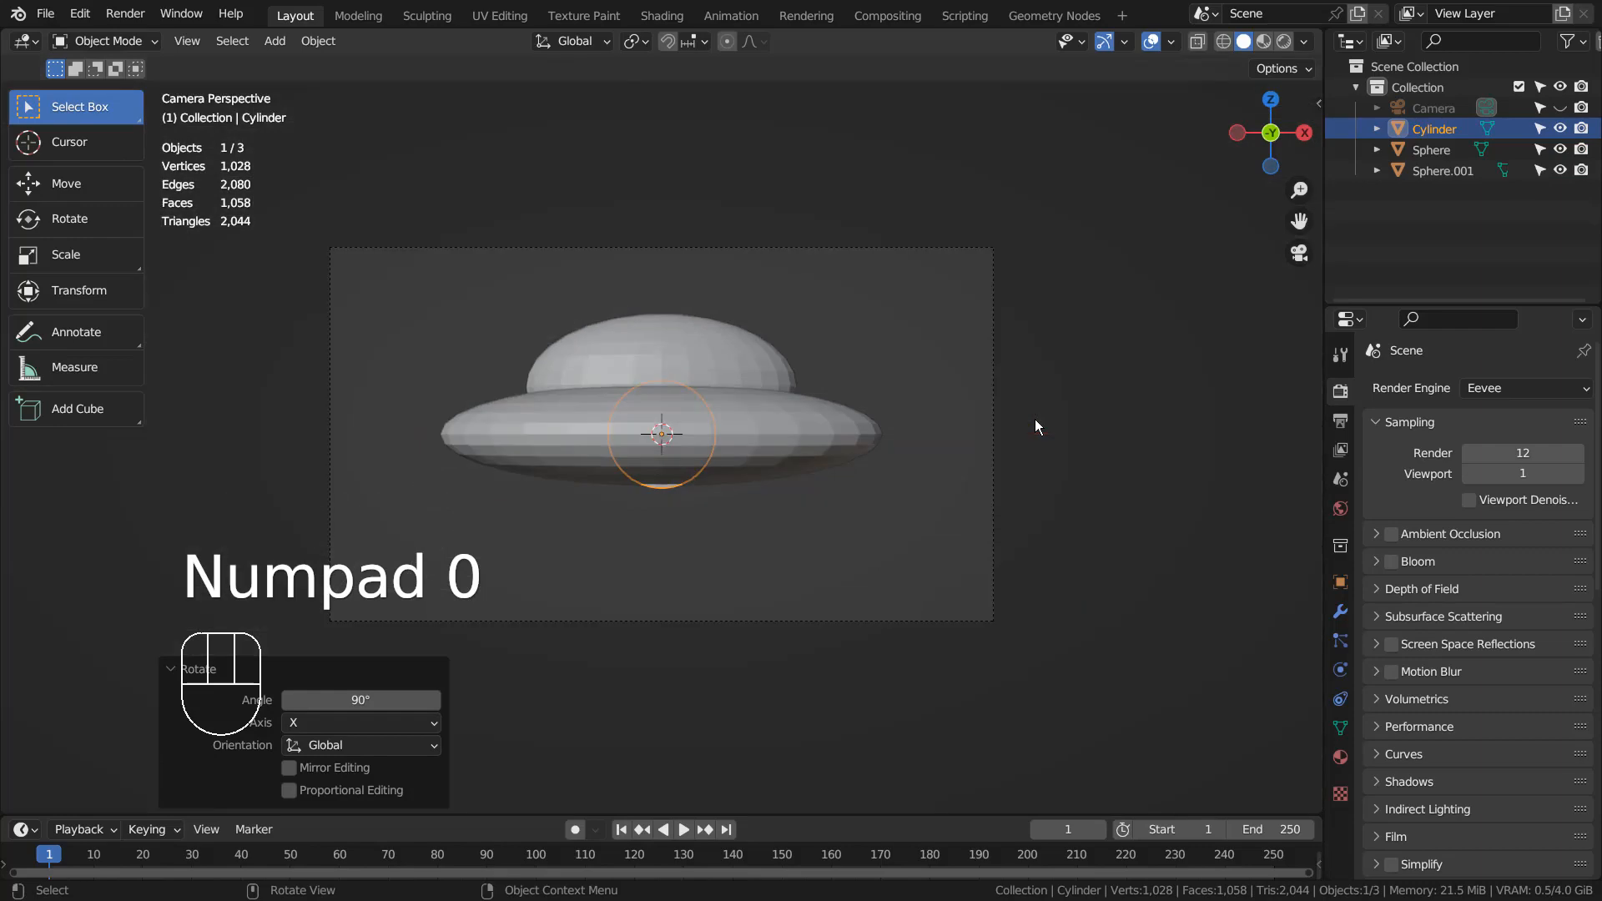
middle_click_drag(1035, 419, 843, 522)
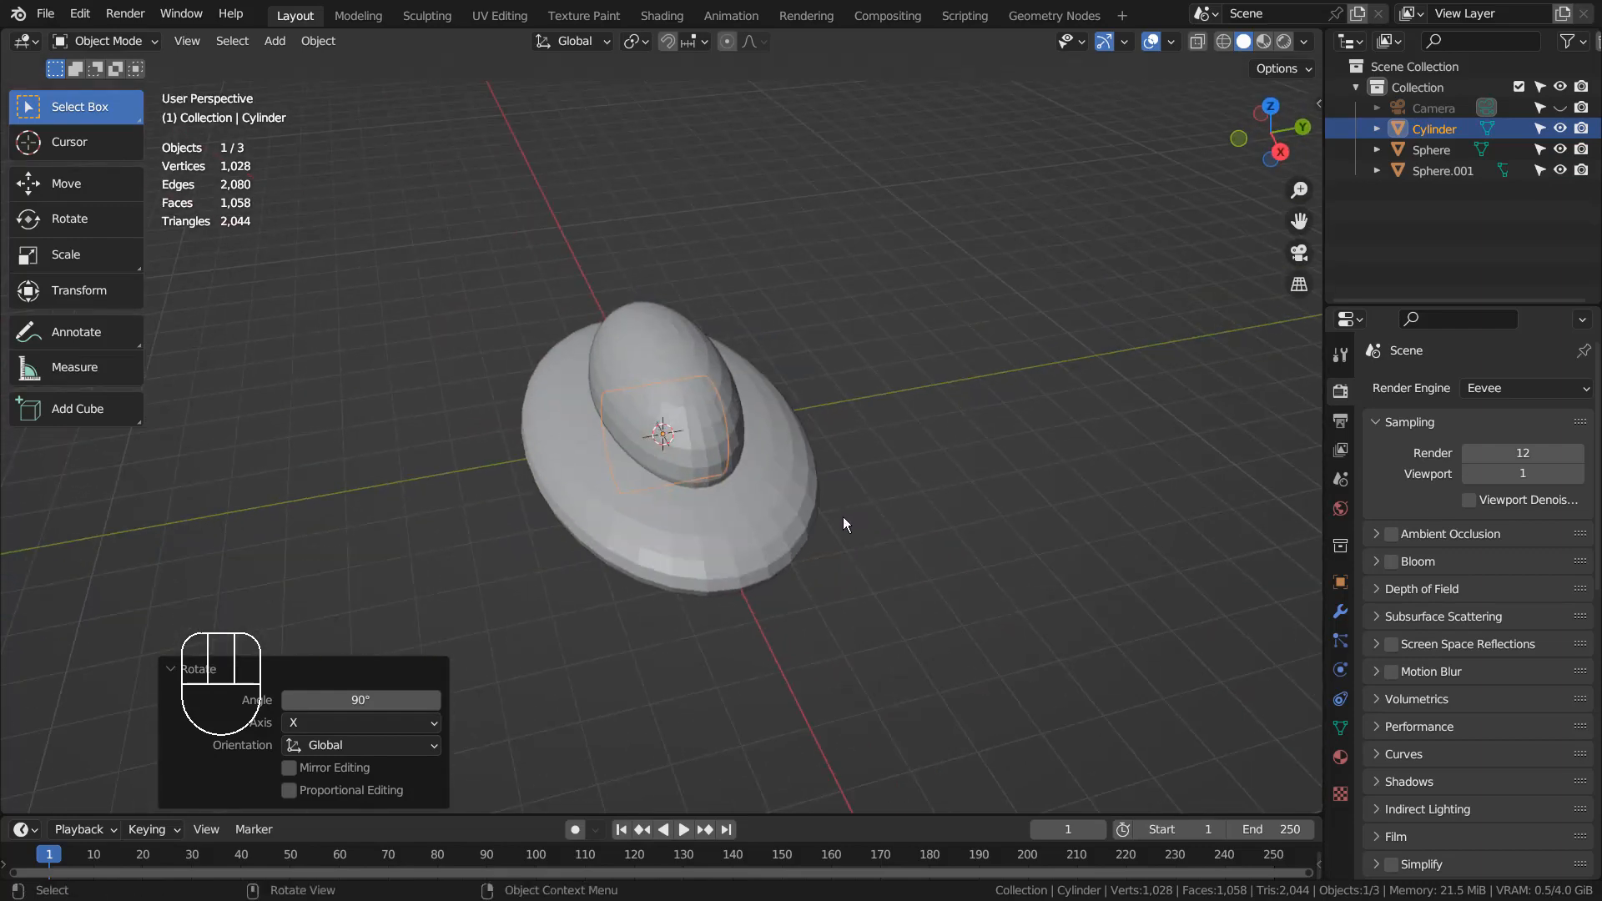
- Stretch the cylinder to 3.159 along Y and place it under the body's left end
key("g")
key("y")
key("x")
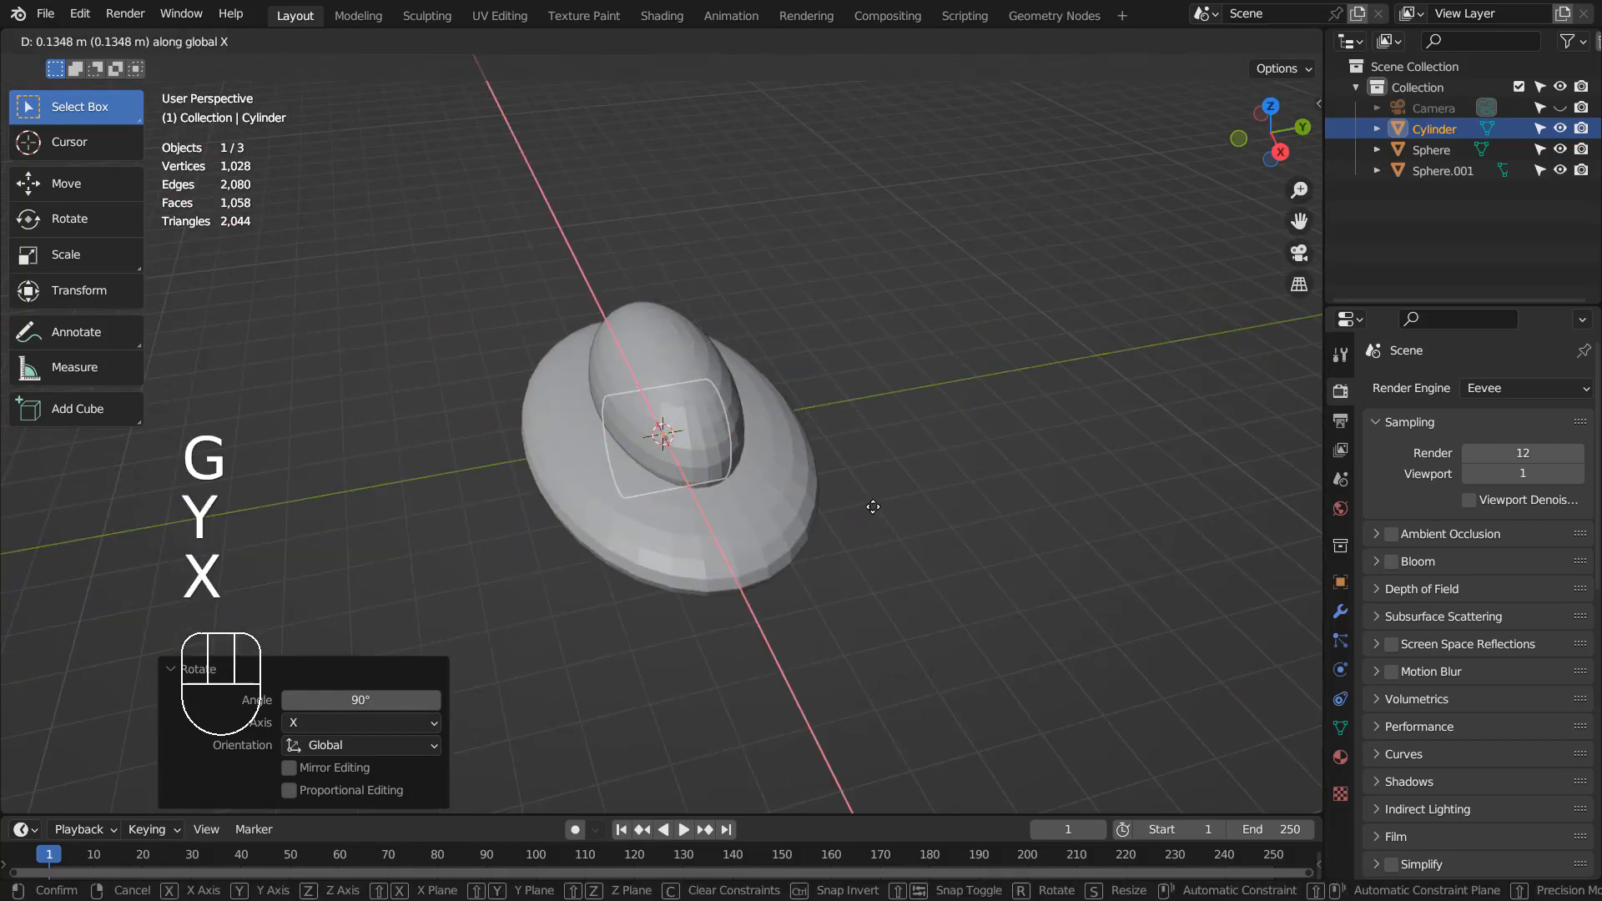
key("s")
key("y")
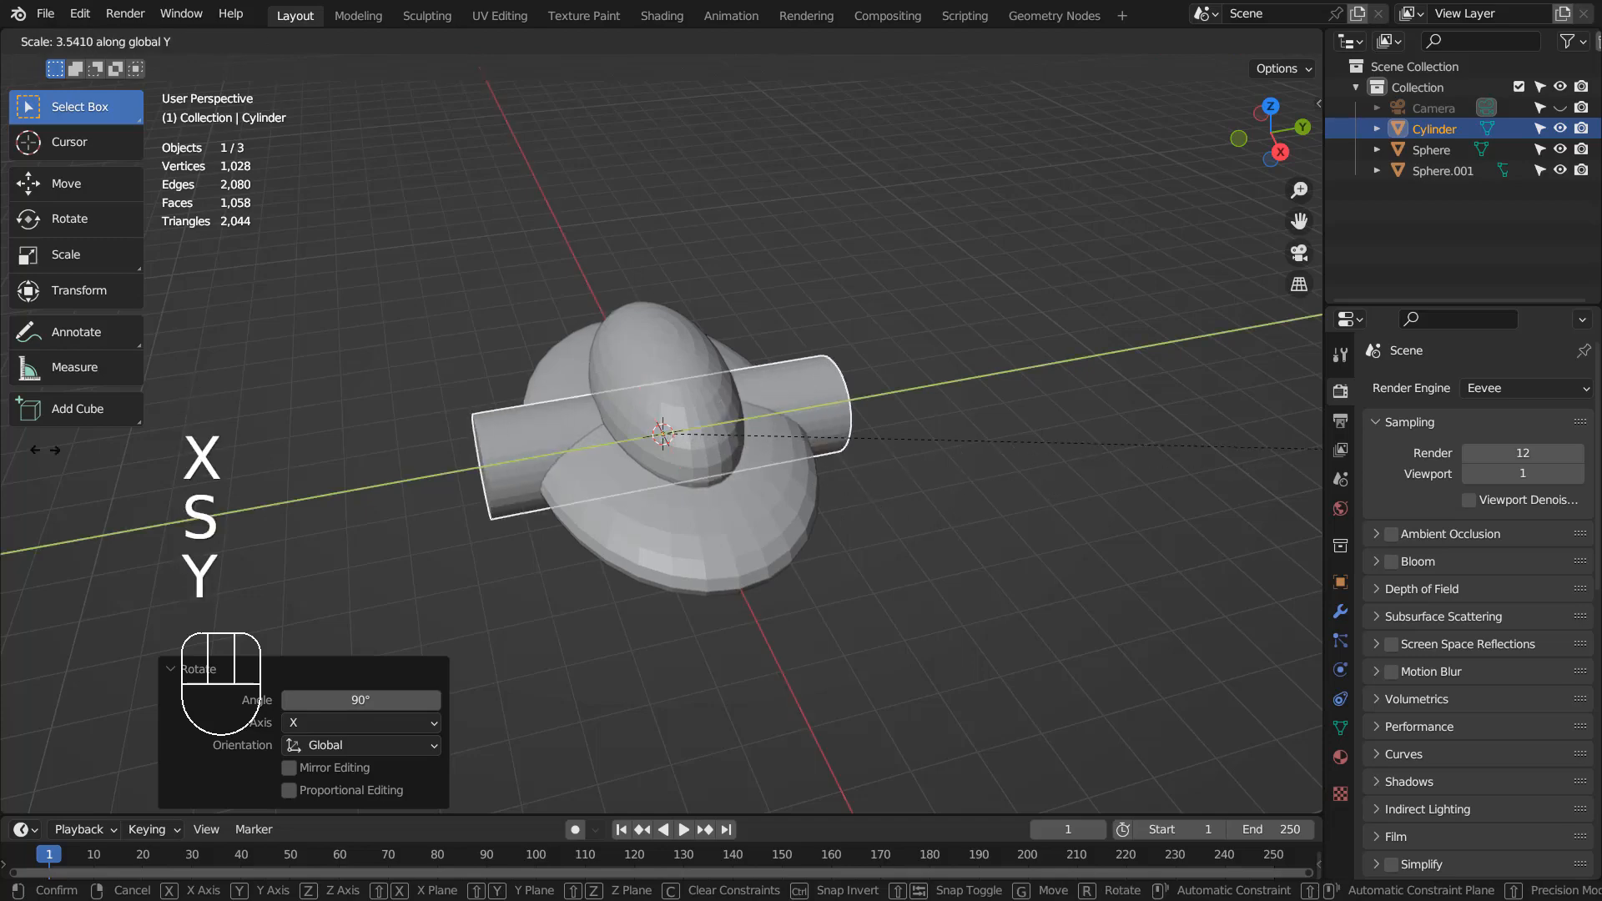
left_click(1288, 459)
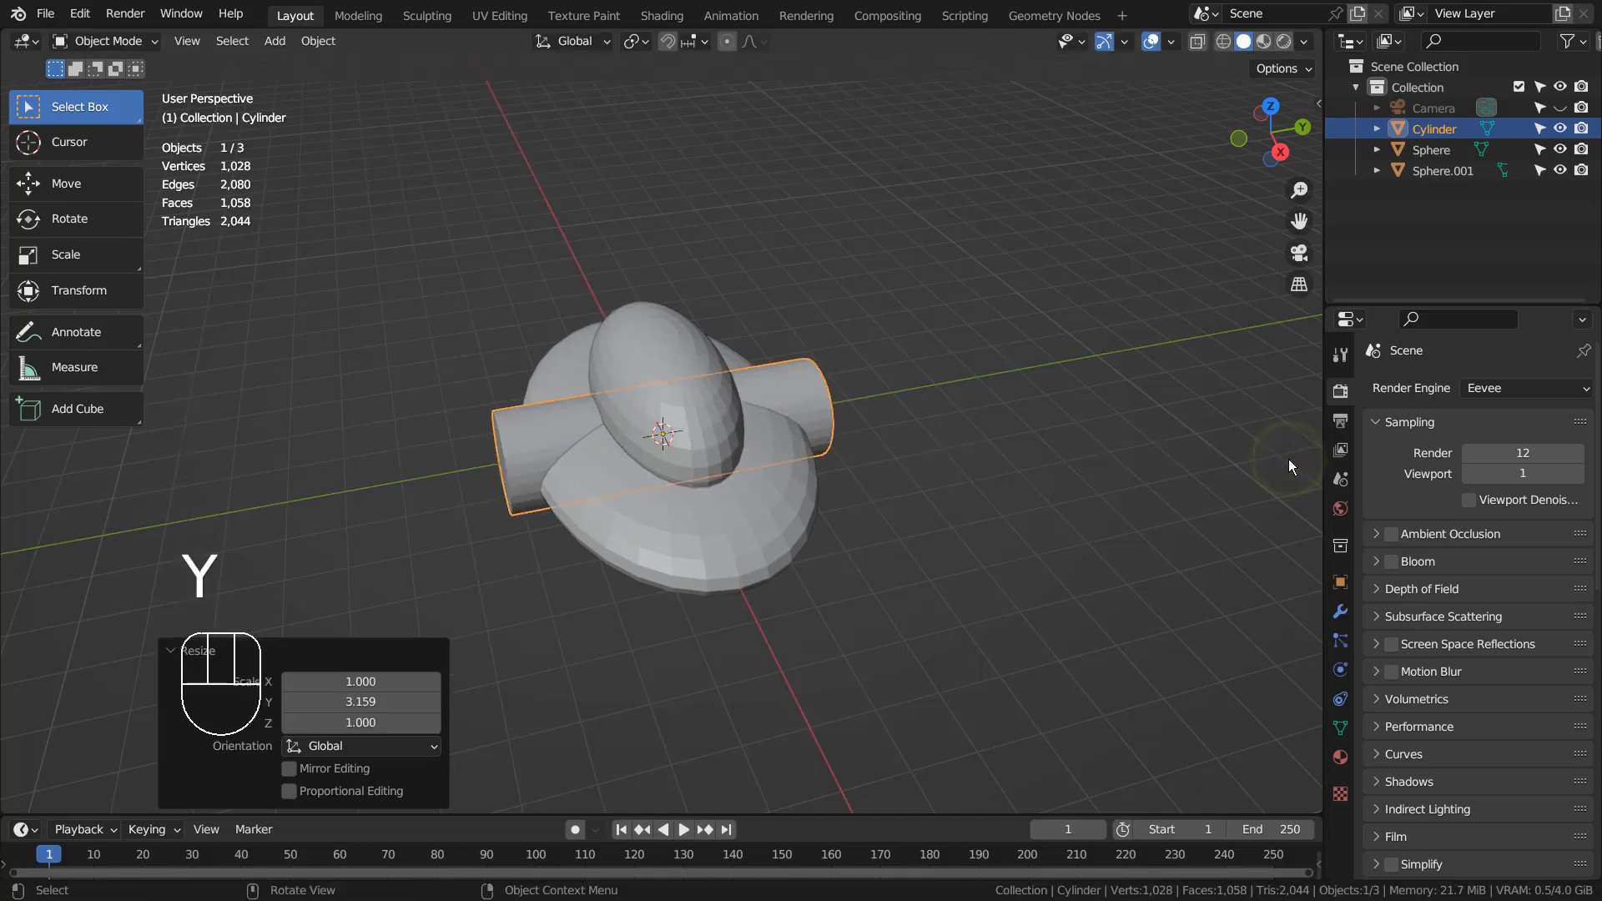
key("KP_1")
key("g")
left_click(1162, 502)
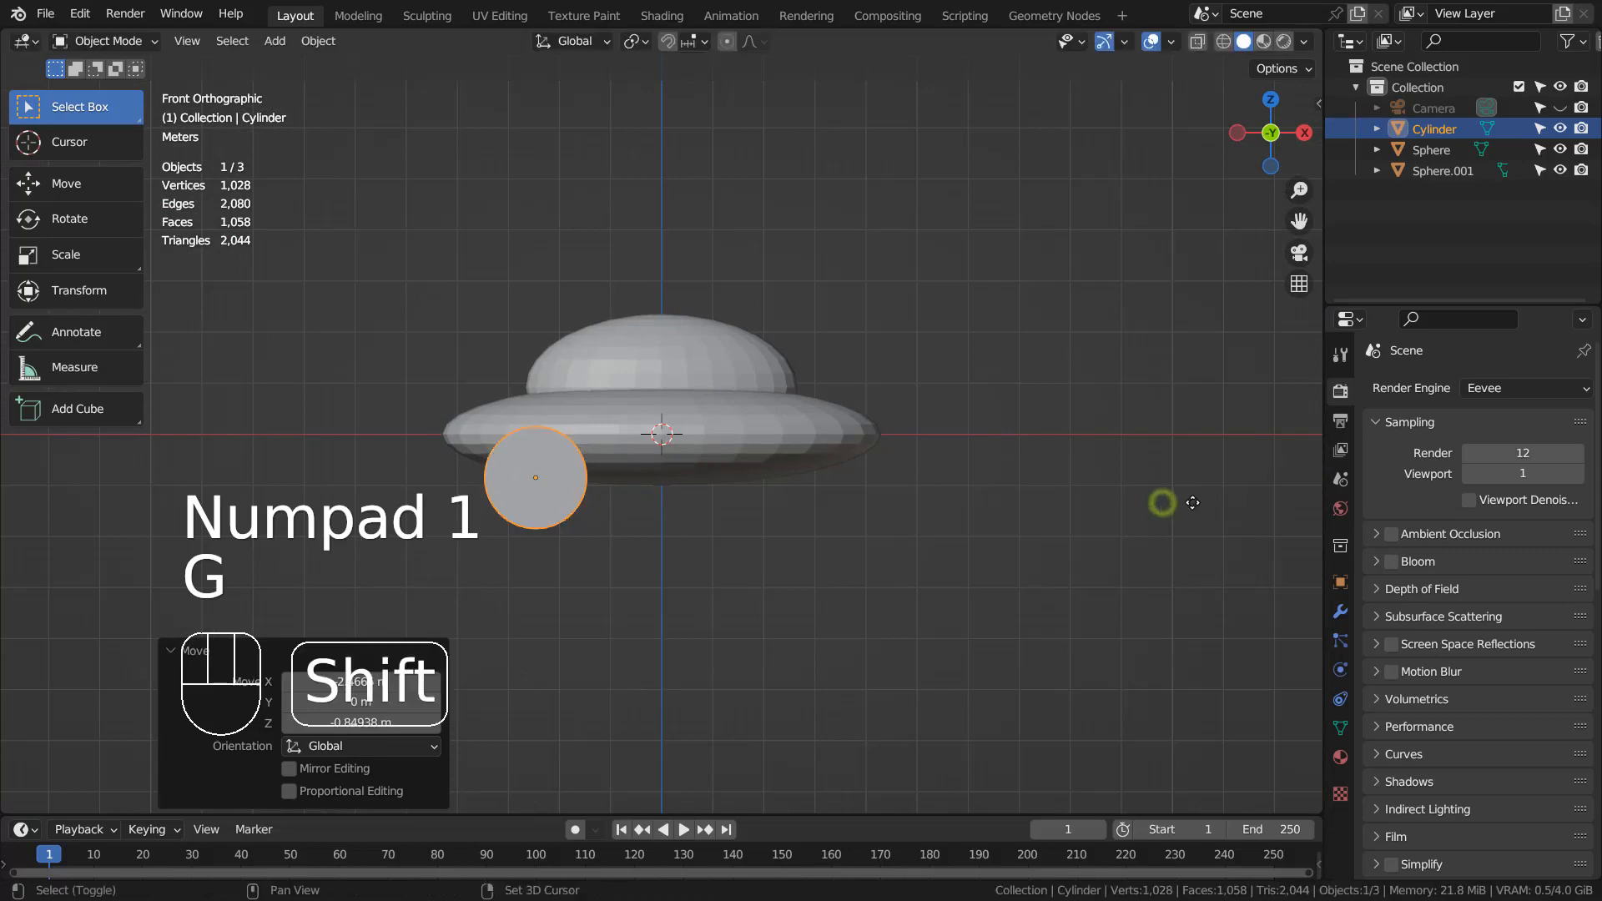
- Duplicate the wheel cylinder and slide the copy along X under the body's right end
key("shift+d")
key("x")
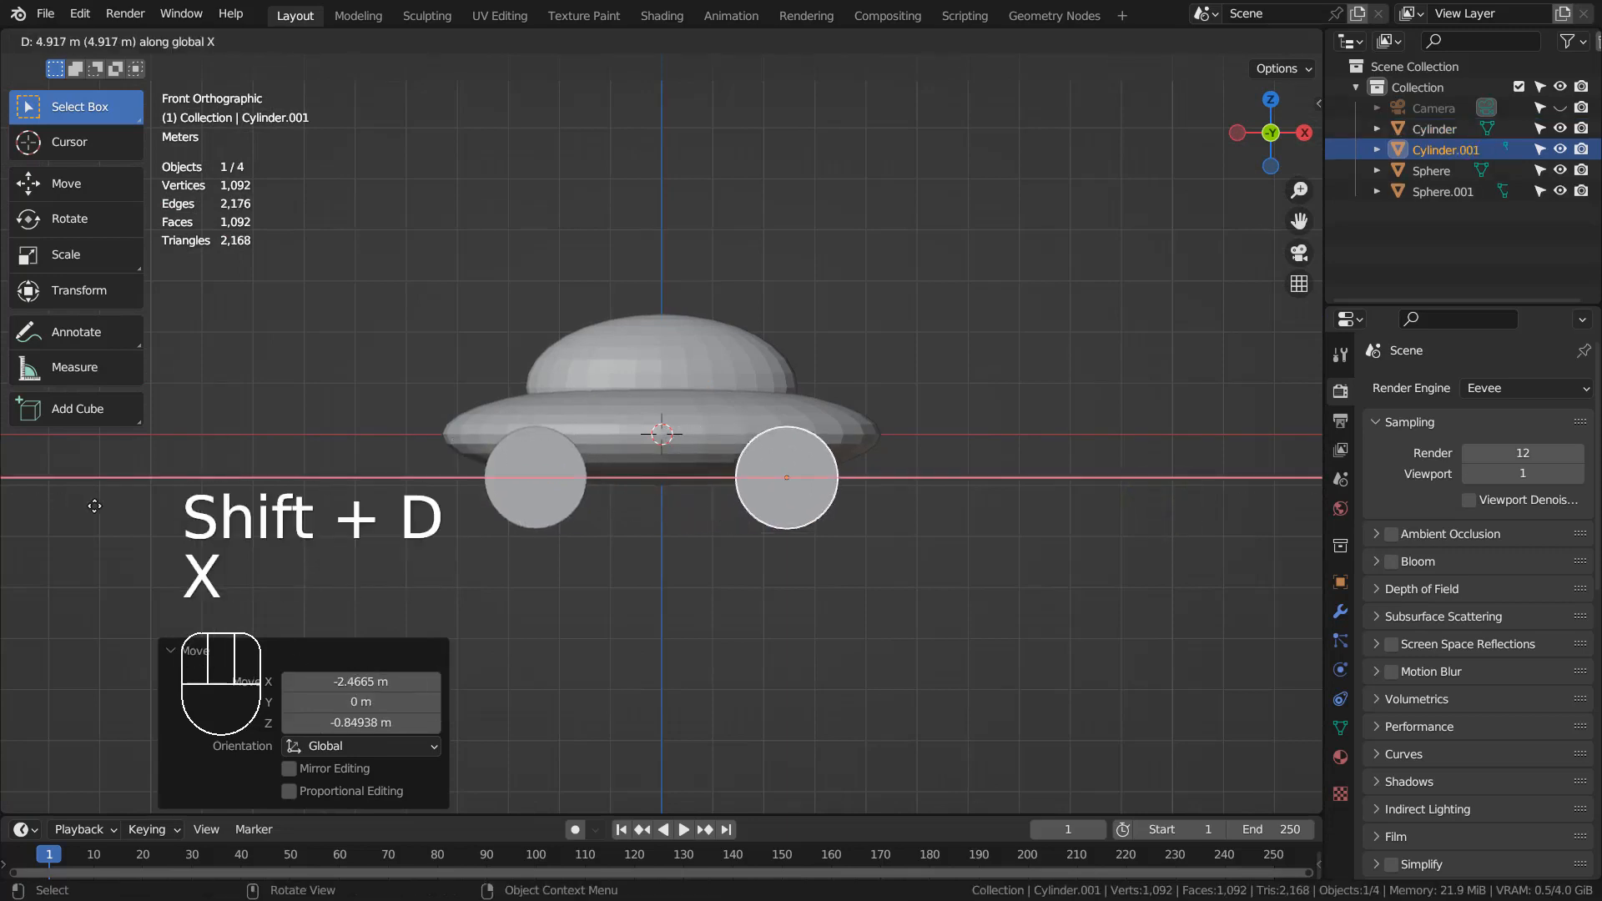
left_click(78, 506)
key("KP_0")
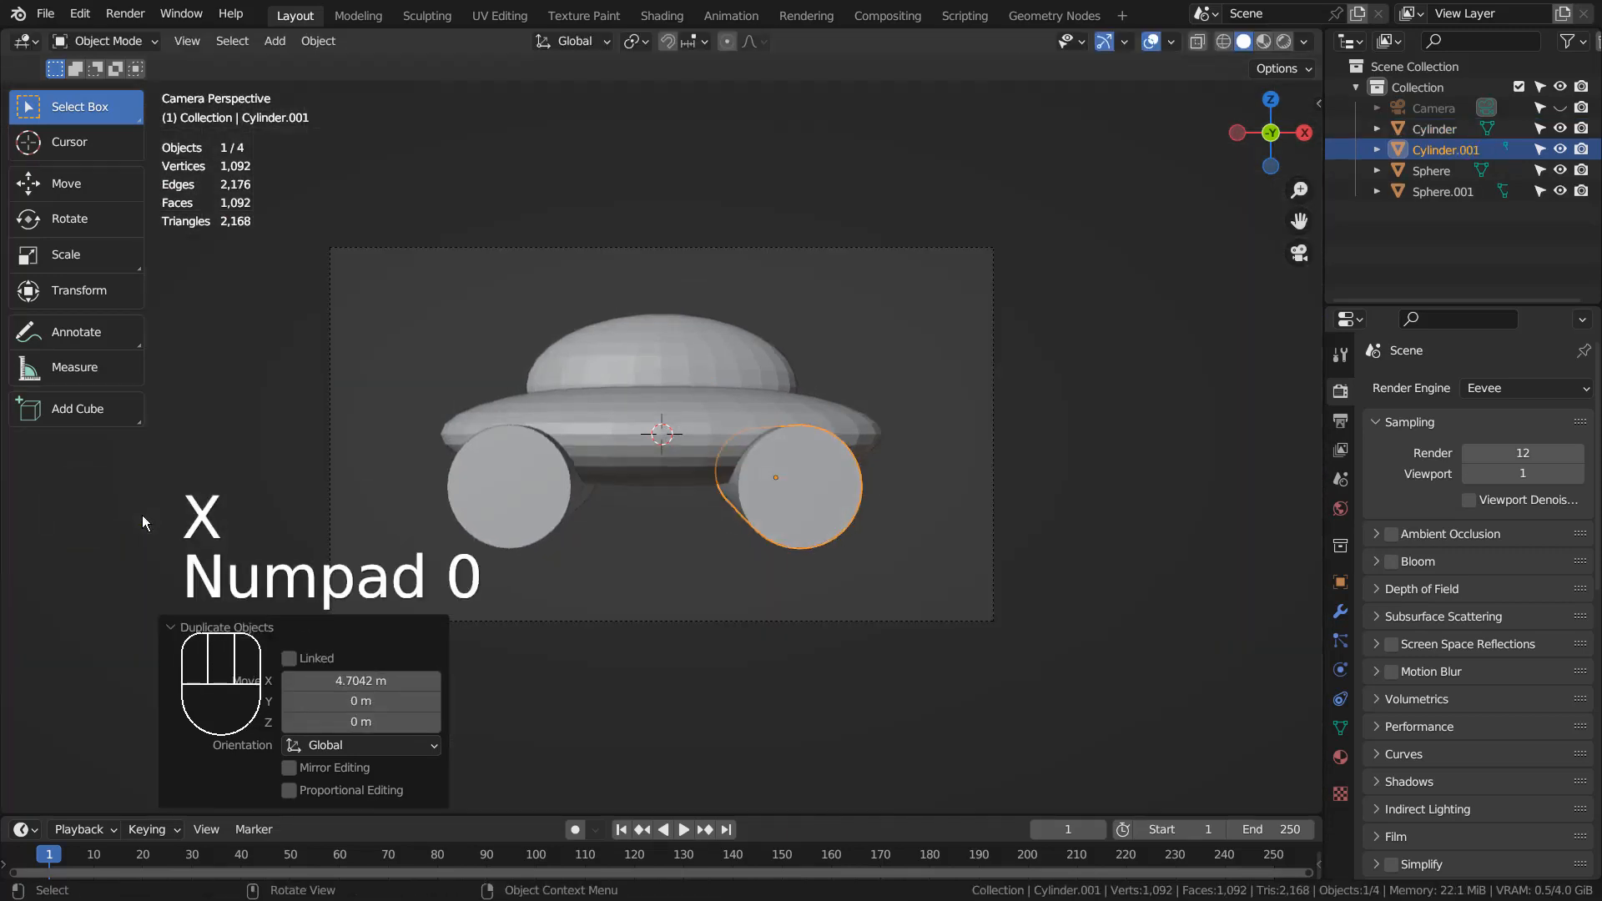
middle_click_drag(668, 559, 493, 474)
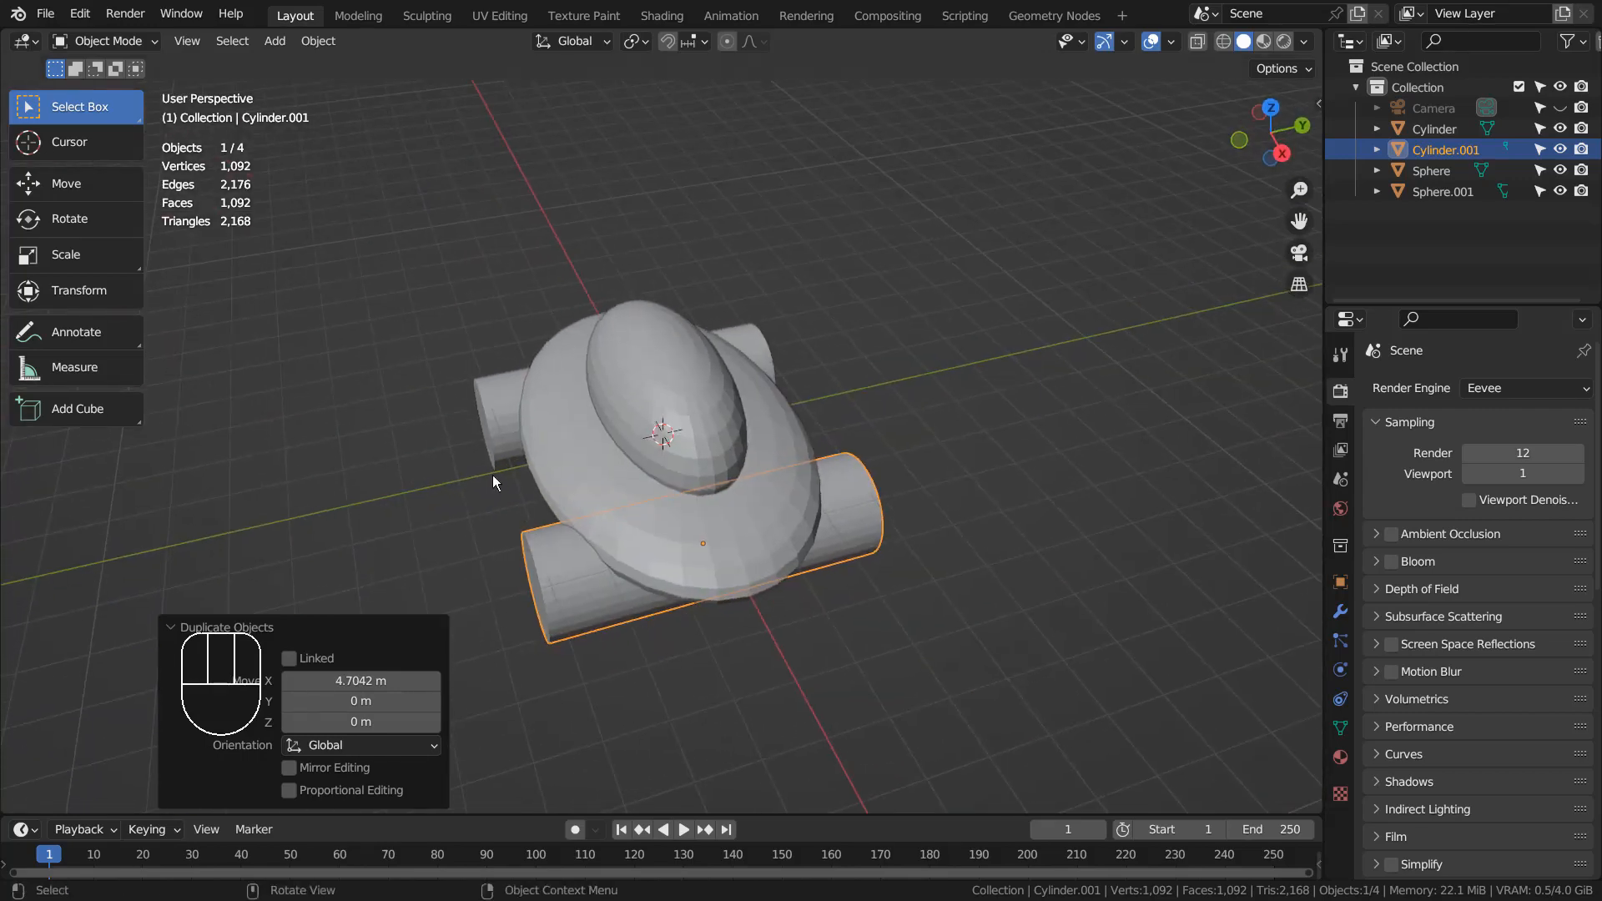
- Scale both wheels to 0.726 on Y and shift them -0.2014 m along Y
left_click(495, 415, "shift")
key("s")
key("y")
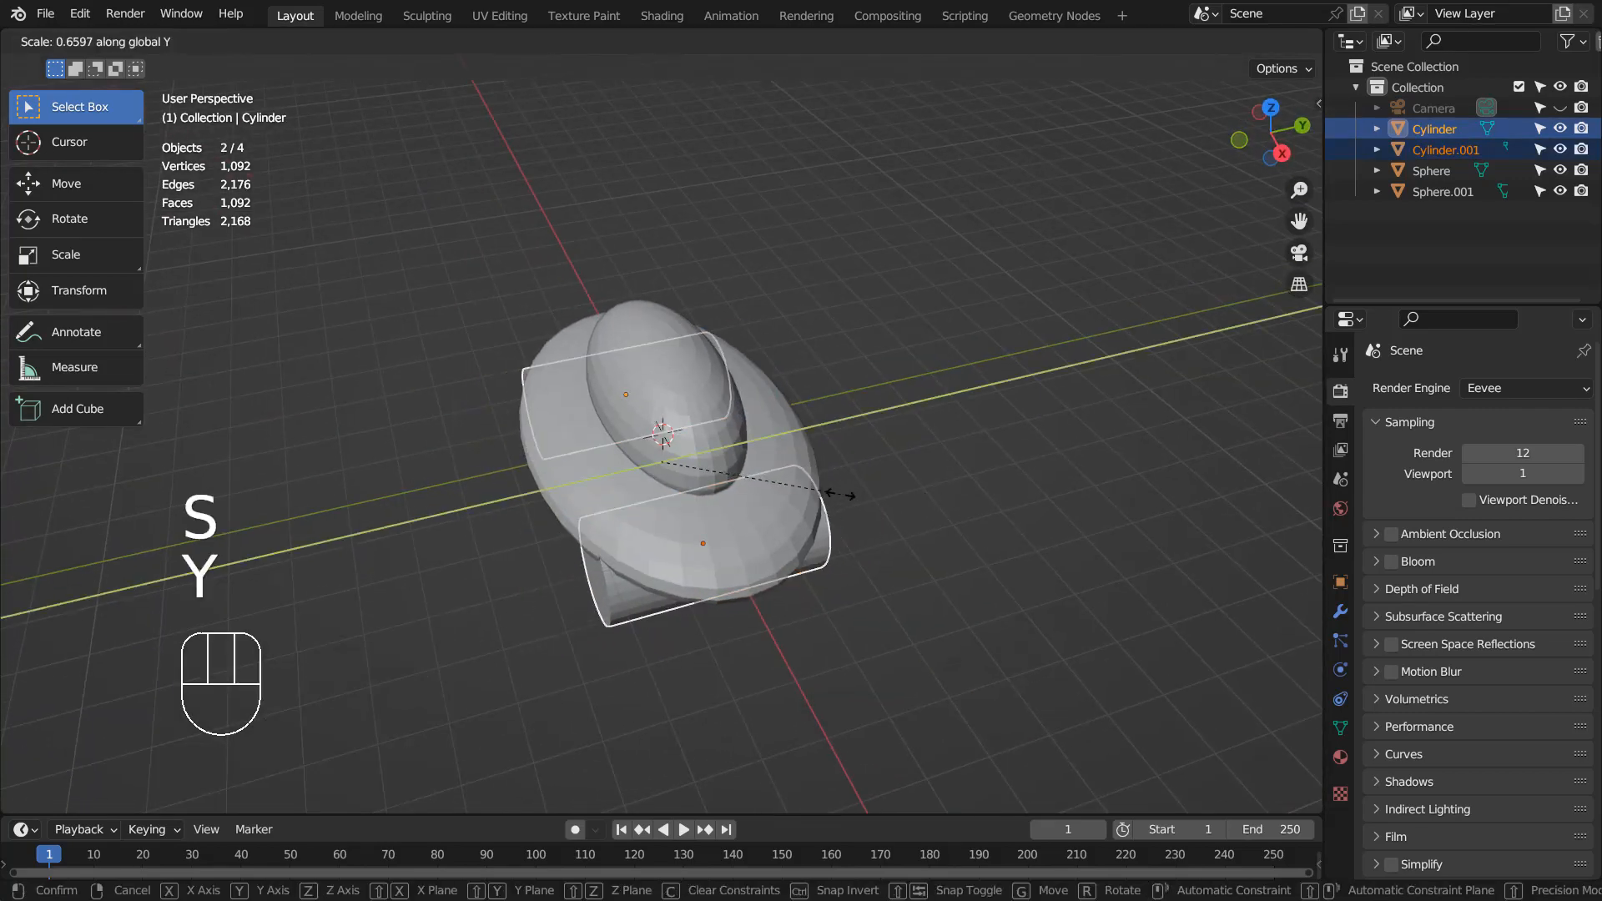
left_click(859, 490)
key("KP_0")
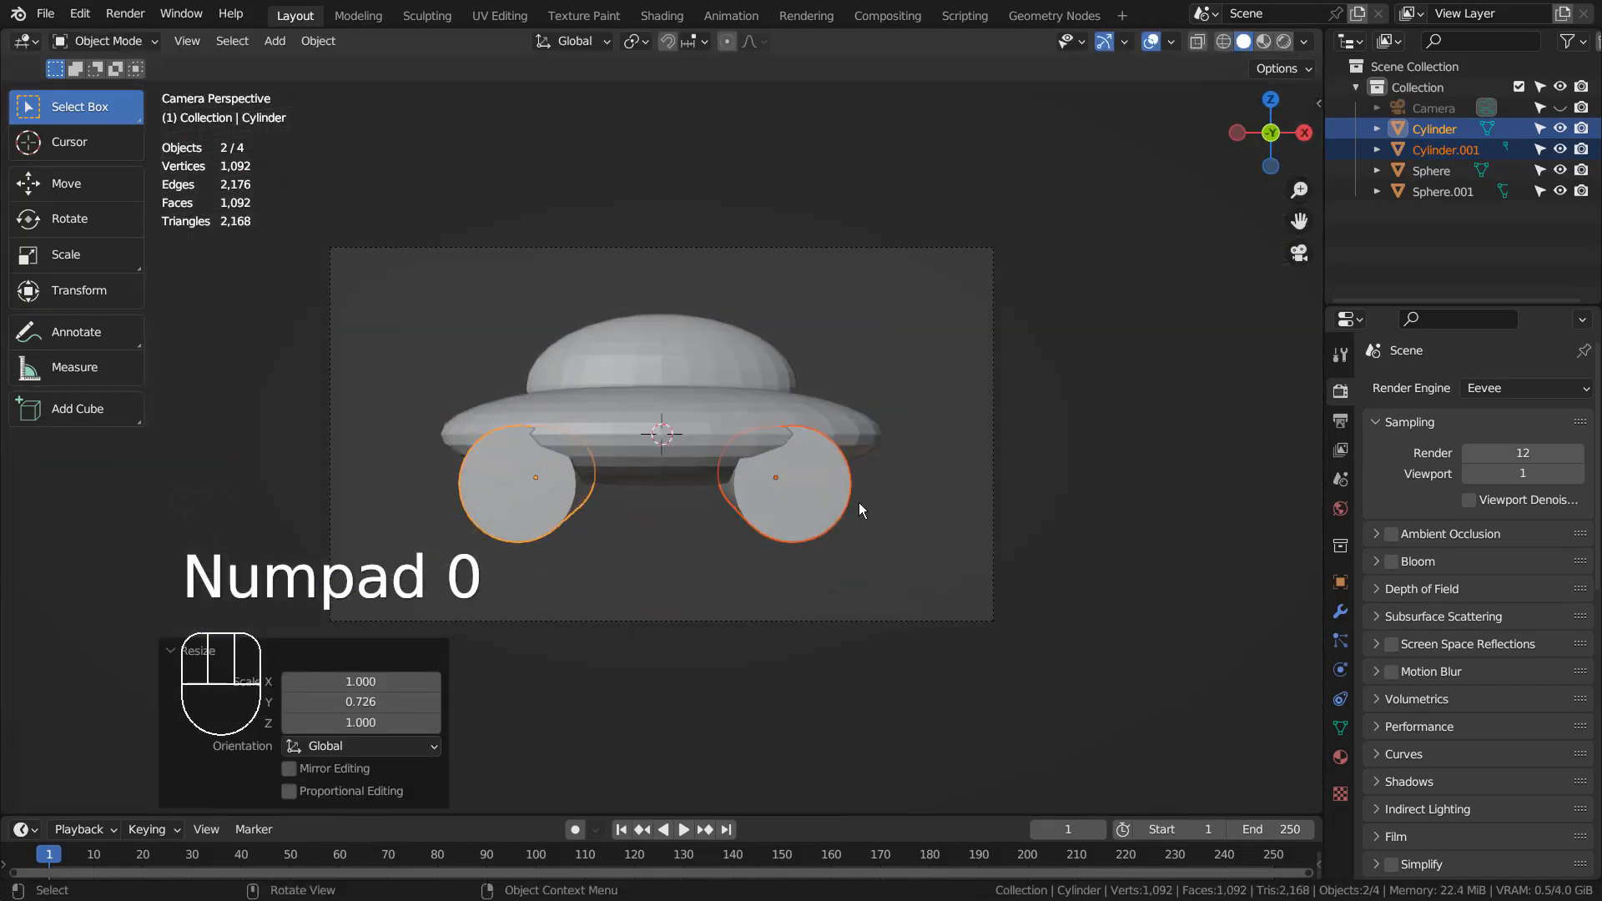
middle_click_drag(1109, 536, 941, 620)
key("g")
key("y")
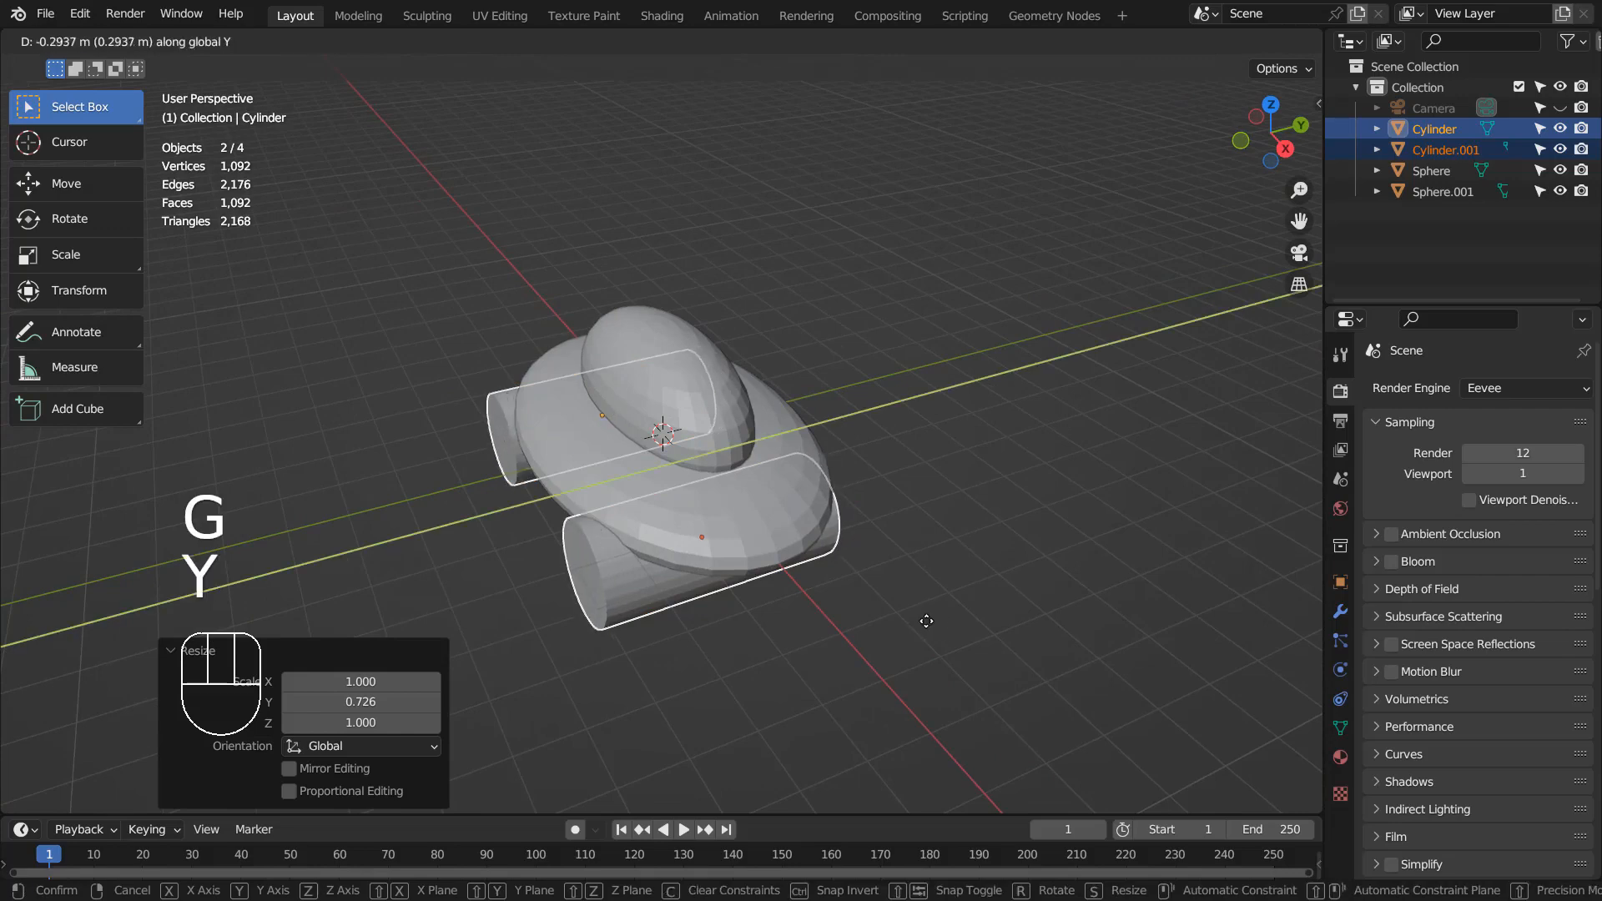
left_click(930, 618)
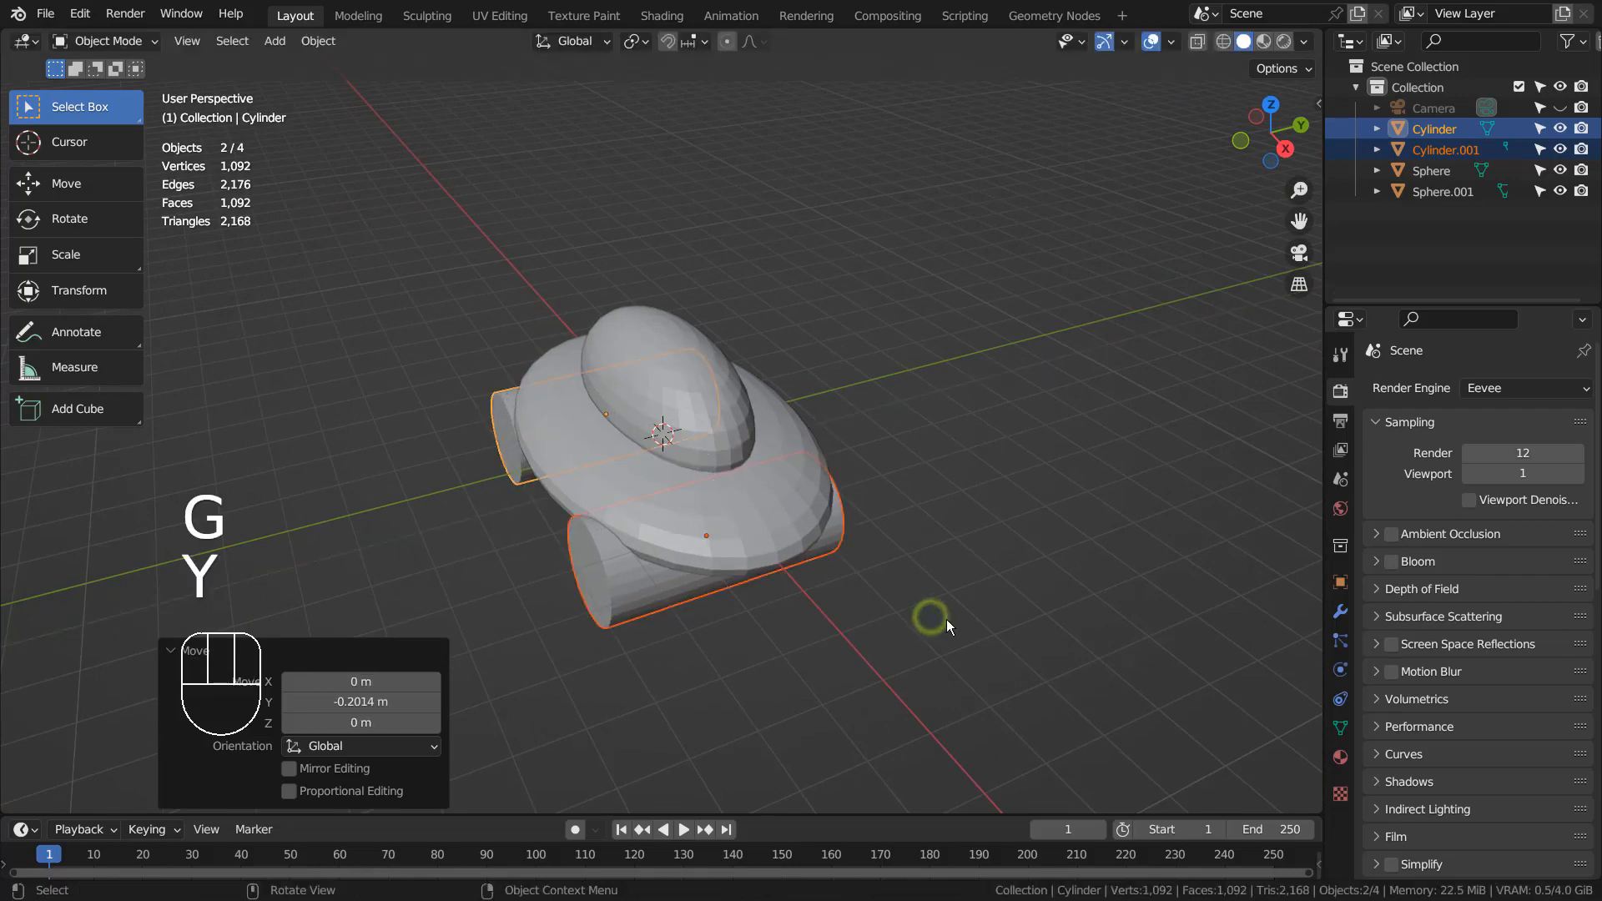
- Align the scene camera to a low side view of the car
middle_click_drag(947, 619, 1004, 583)
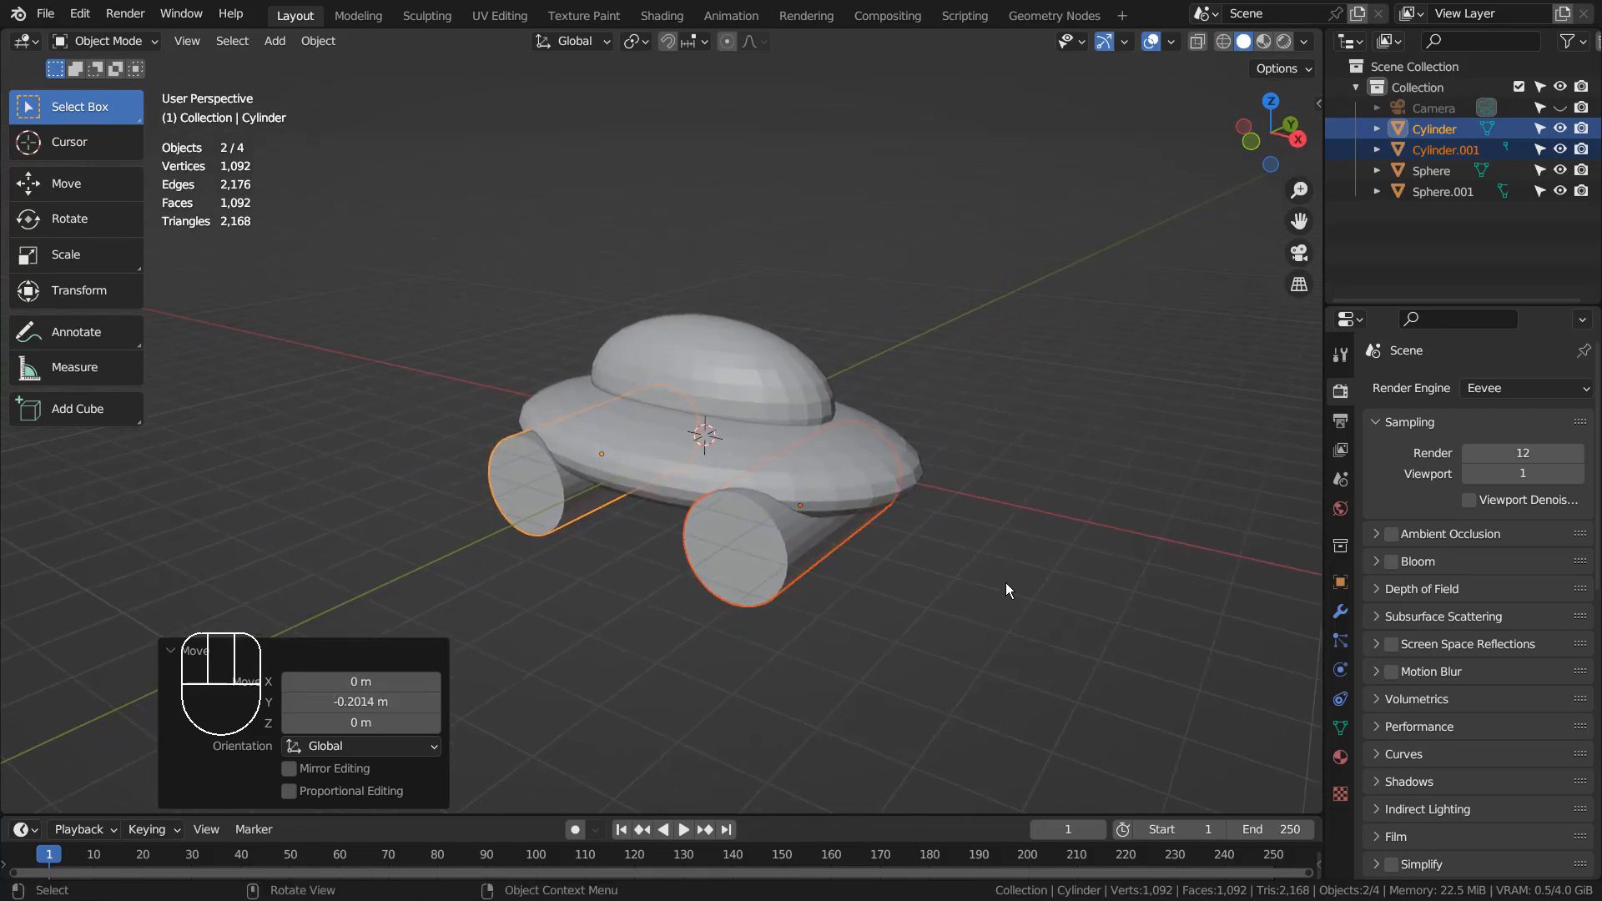
key("ctrl+alt+KP_0")
key("shift+grave")
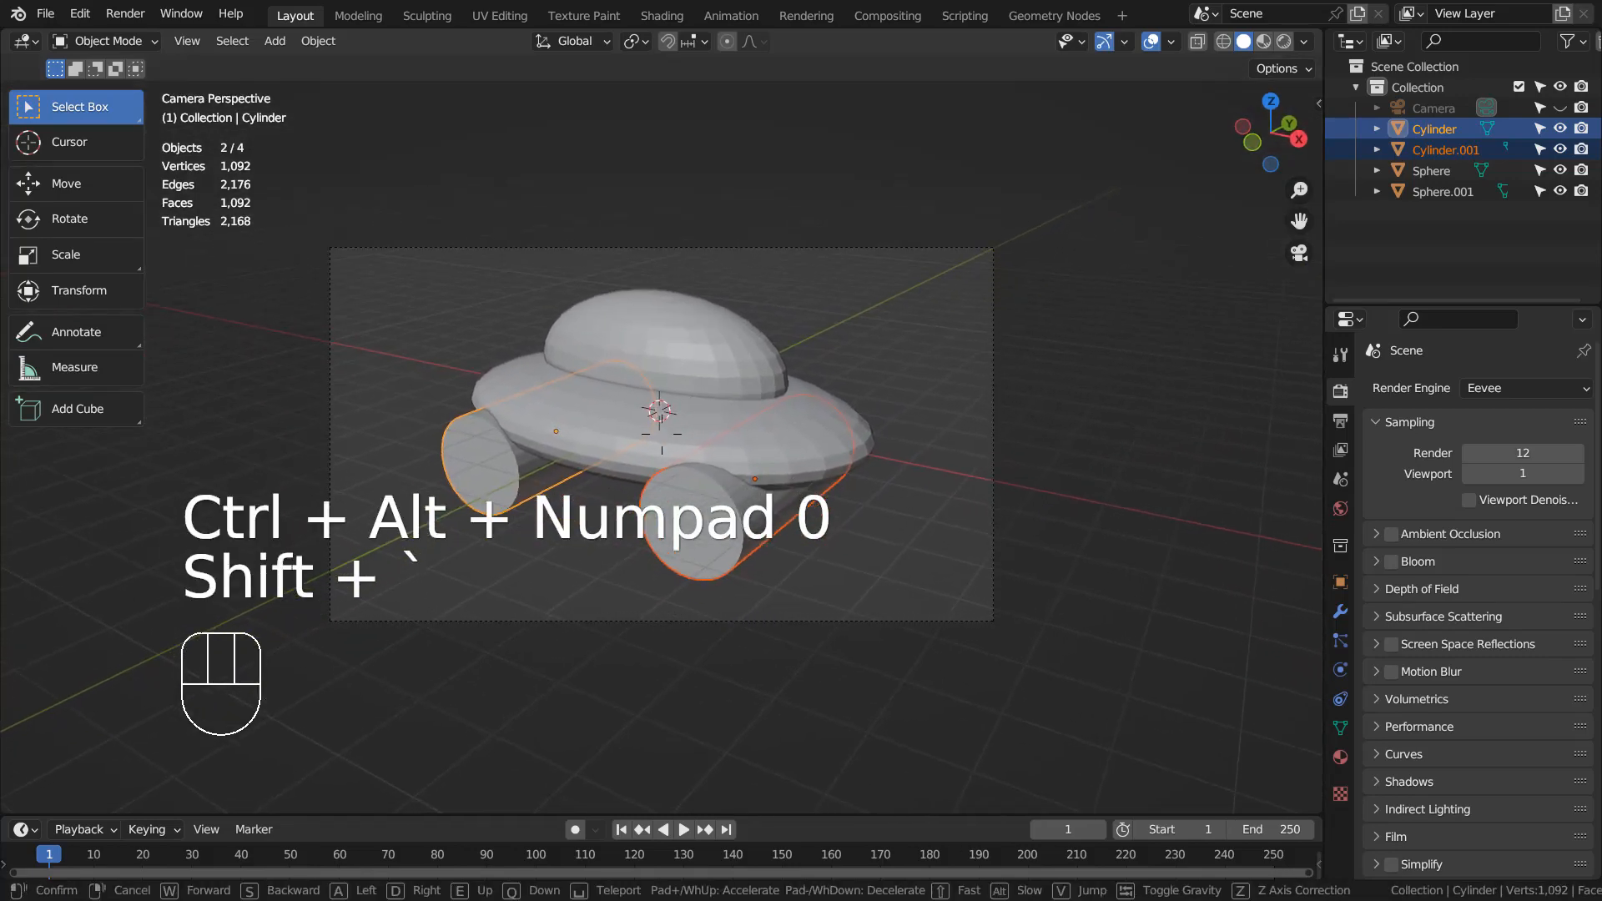
- Refine the camera framing with walk navigation and render the car with F12
left_click(1017, 564)
left_click(954, 544)
key("shift+grave")
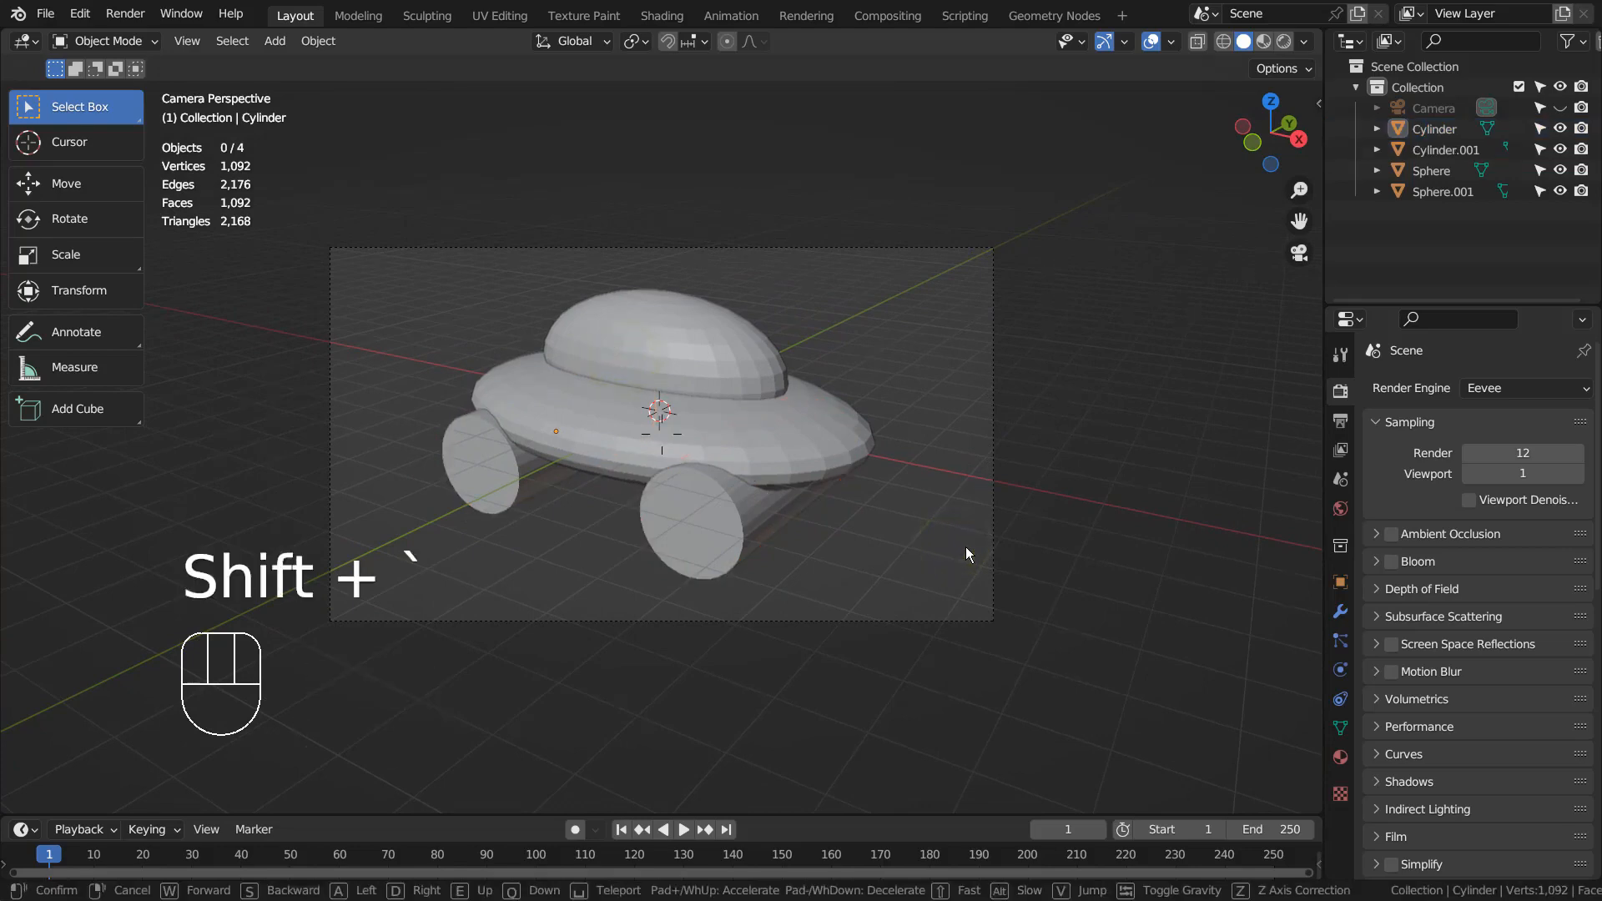
left_click(967, 546)
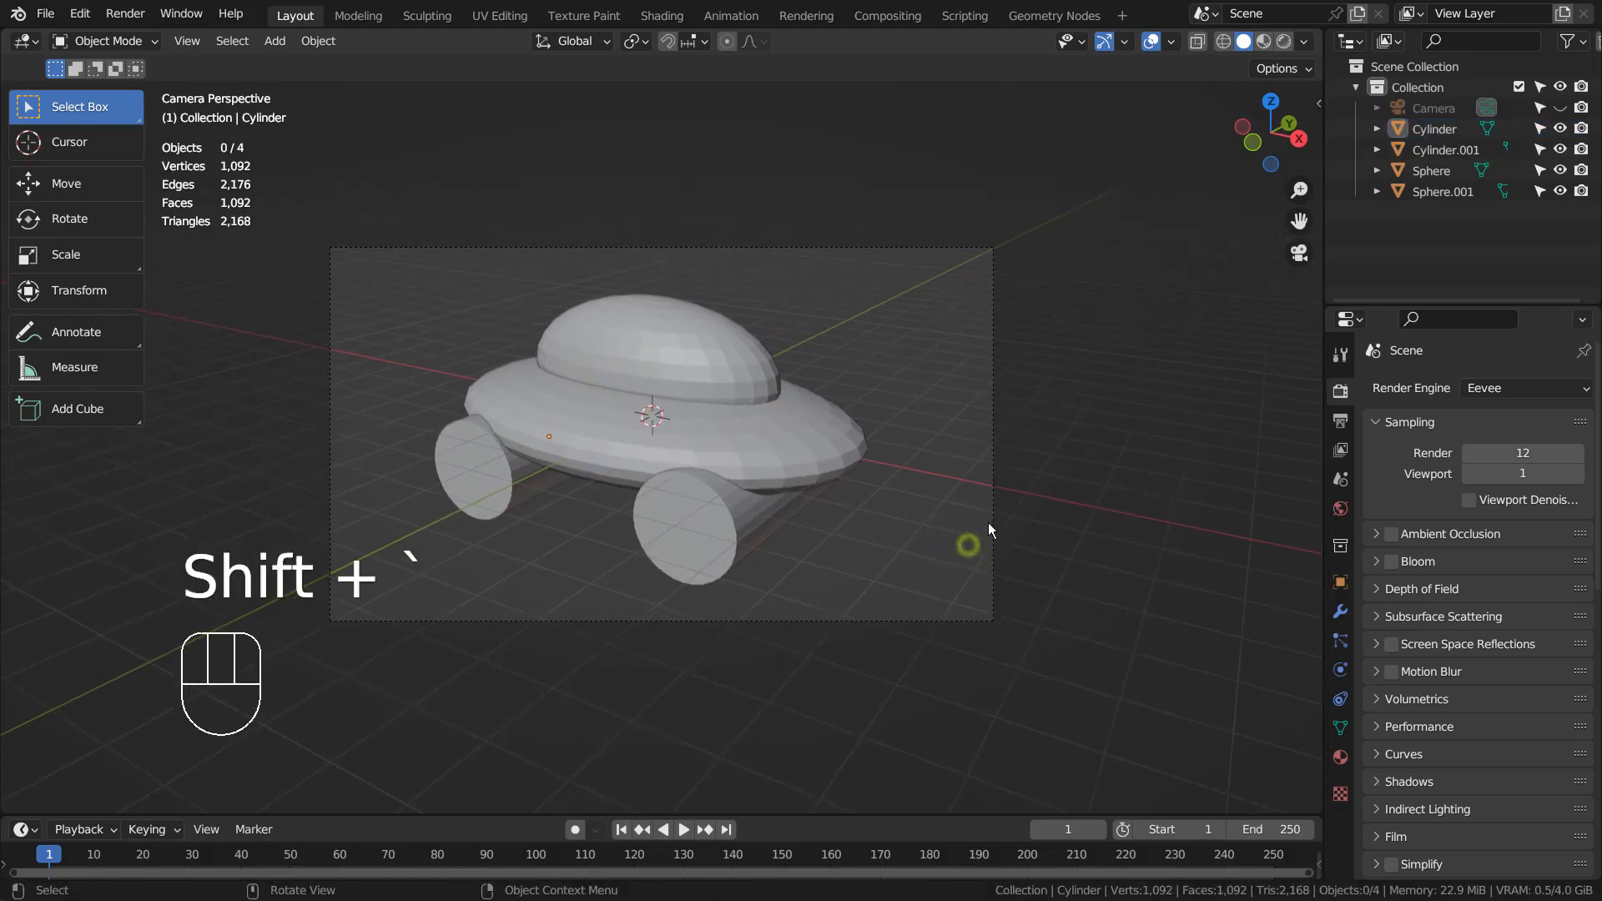
key("F12")
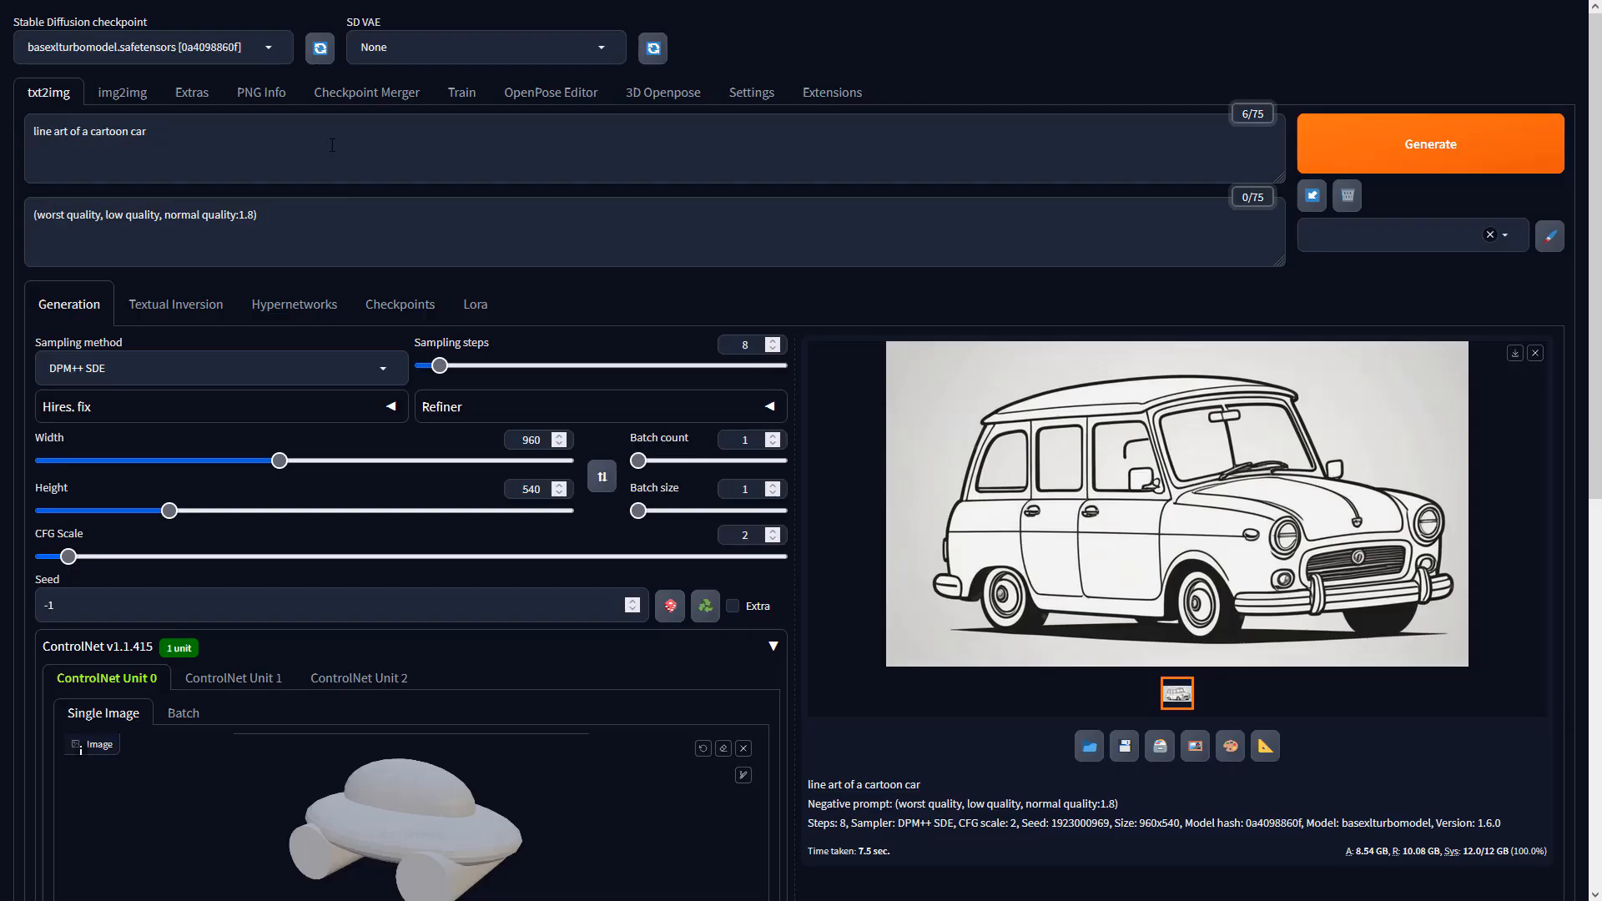
left_click(331, 142)
- Set ControlNet Unit 0 to Depth, preprocessor none, model sai_xl_depth_256lora
left_click(365, 211)
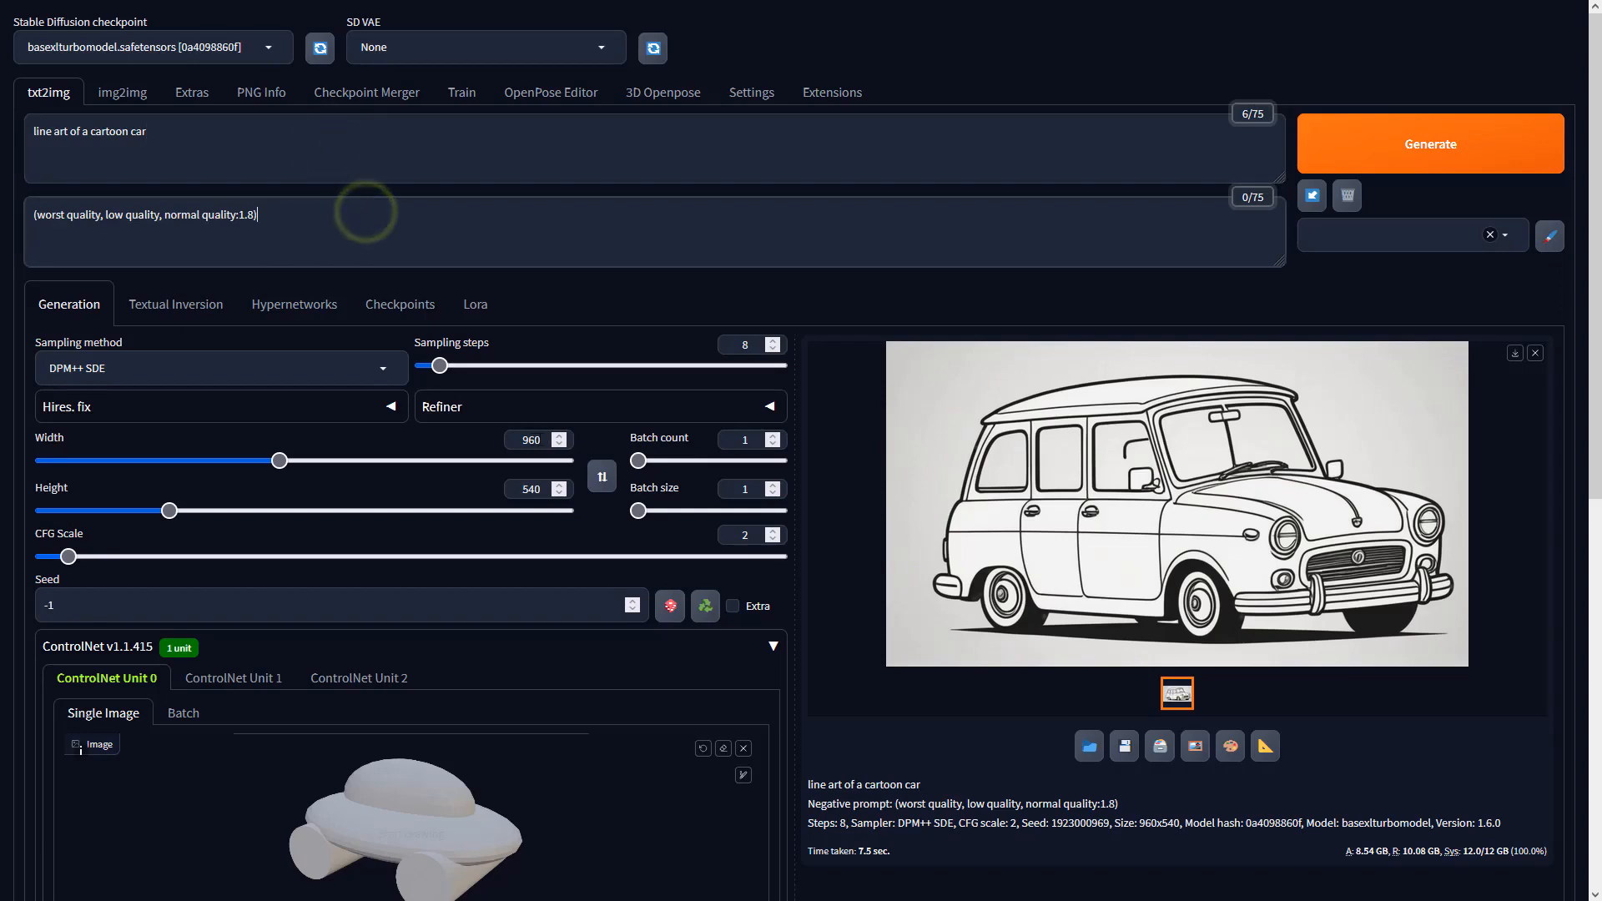
scroll(474, 429, "down", 7)
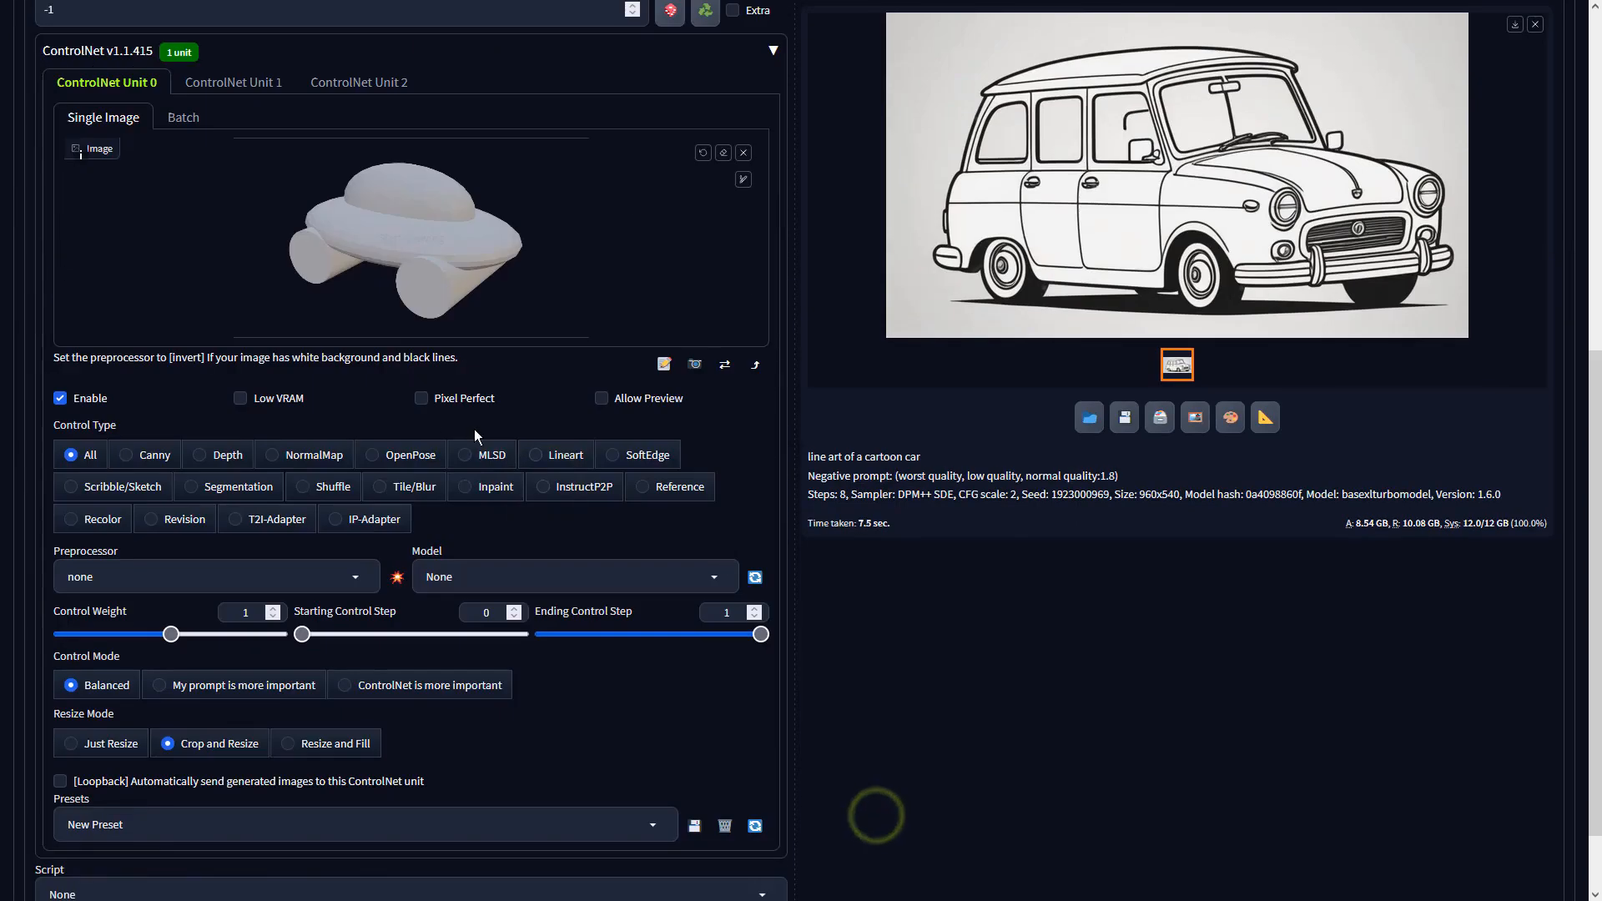
left_click(199, 455)
left_click(354, 578)
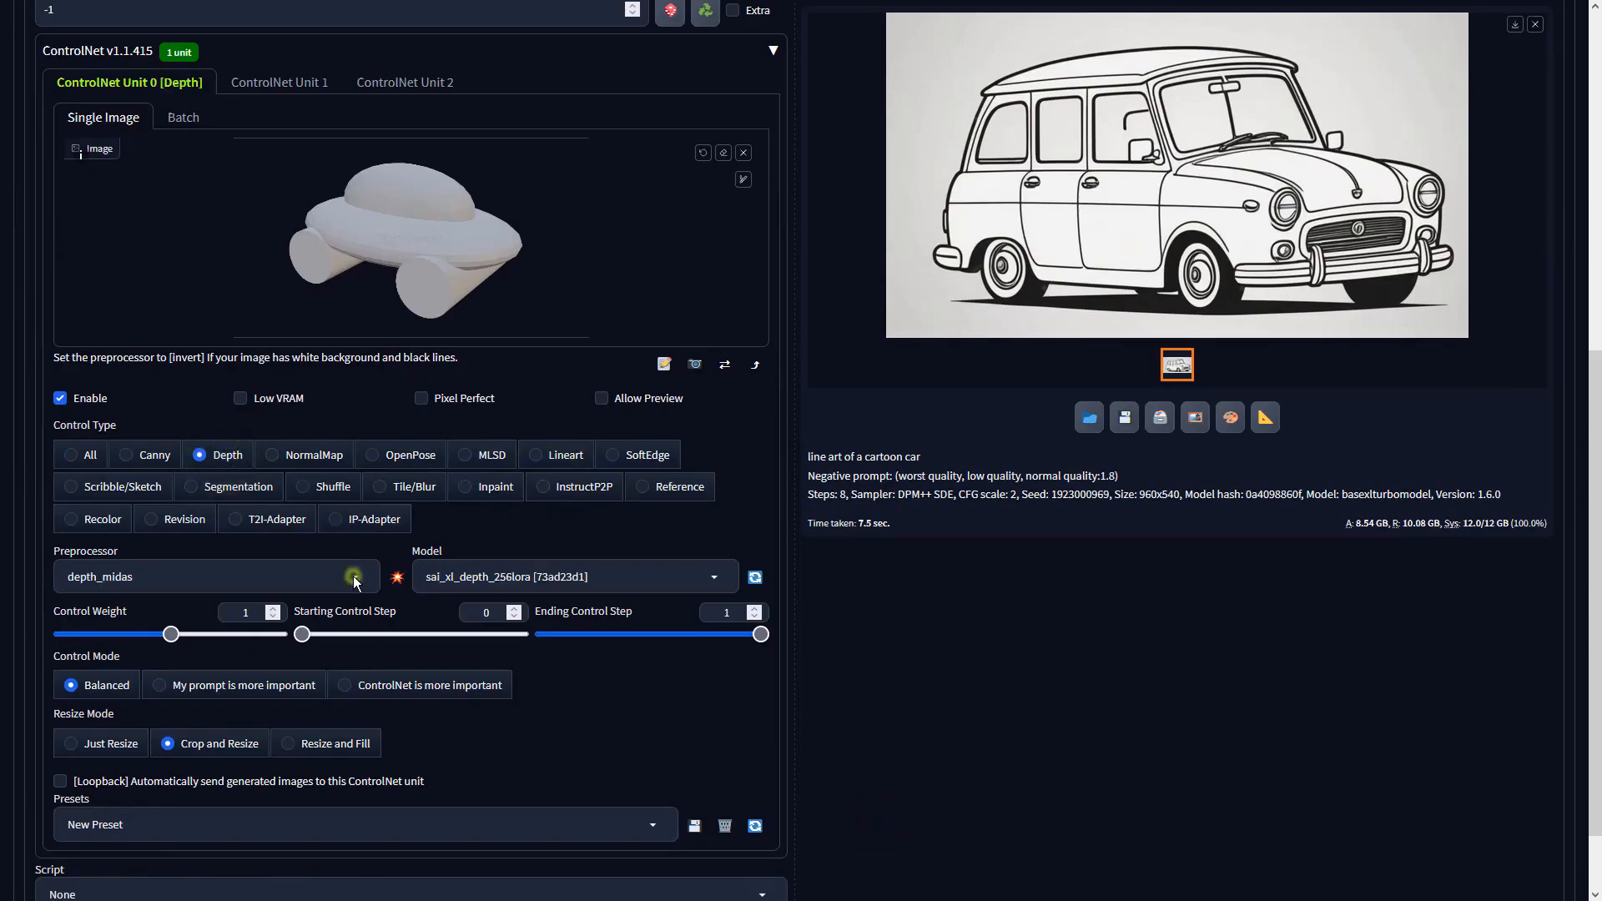
left_click(75, 482)
left_click(574, 575)
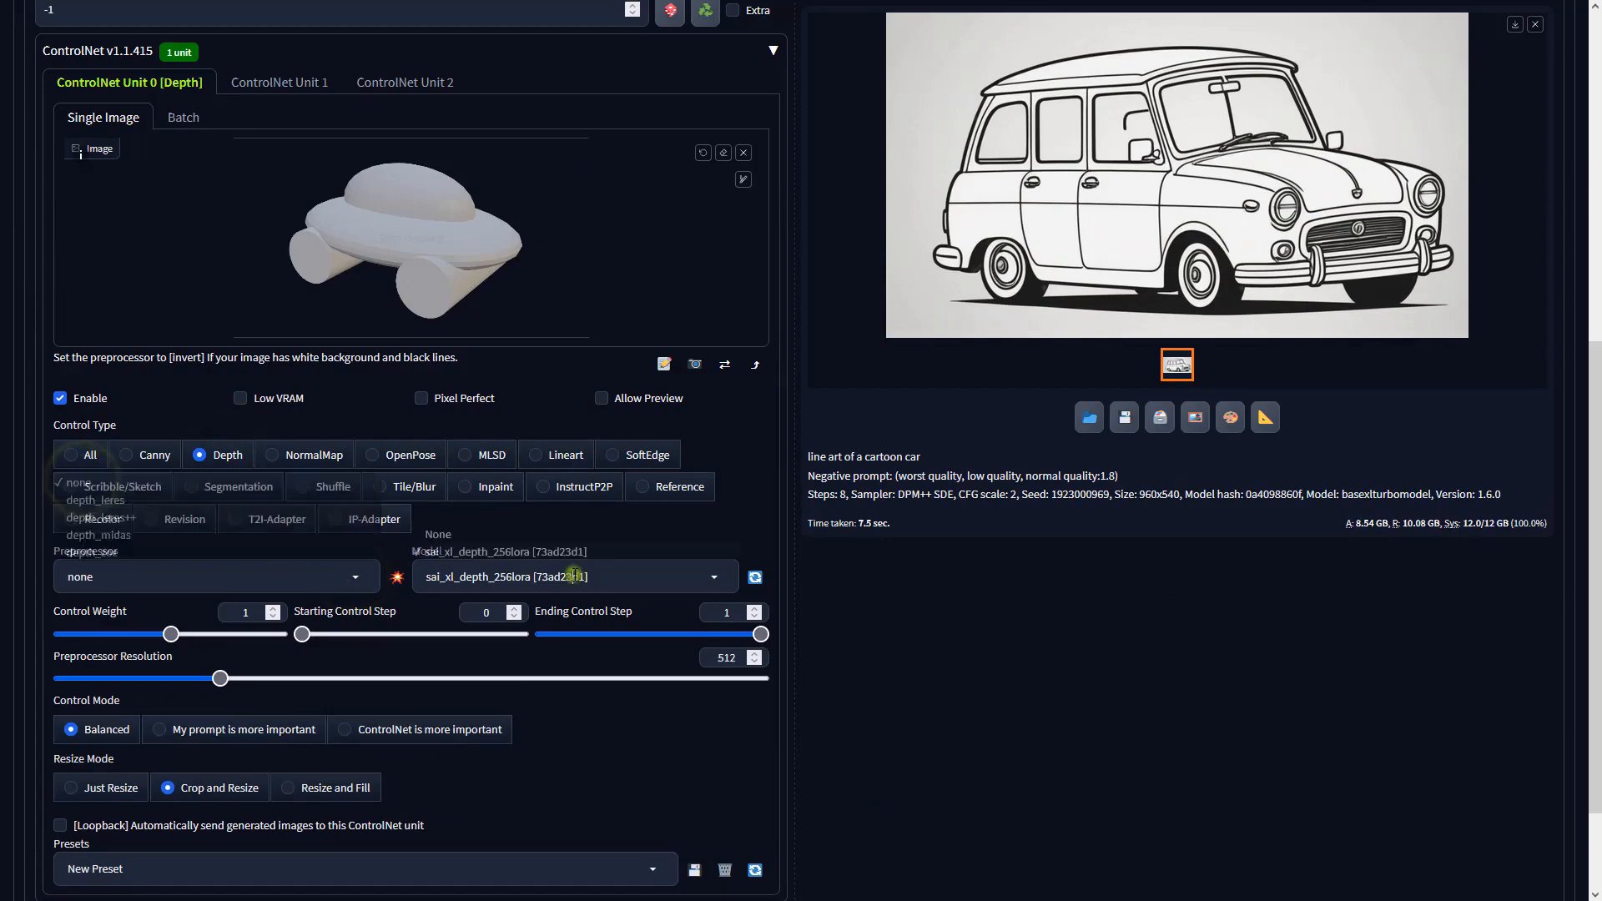
left_click(1000, 514)
scroll(1000, 514, "up", 7)
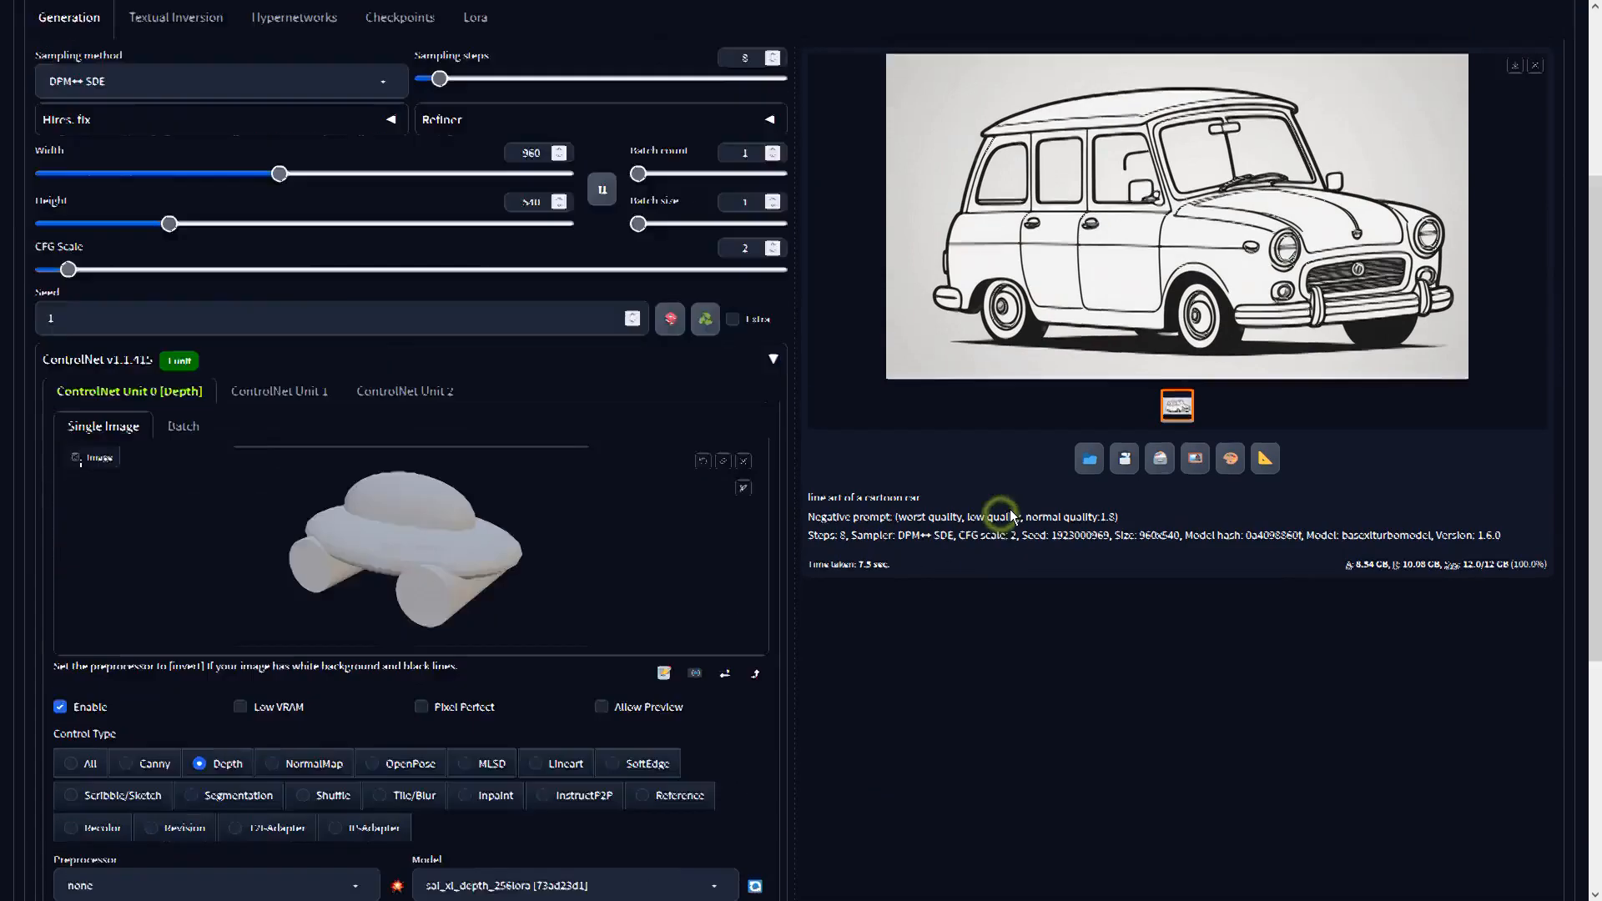
- Generate the line-art car from the depth render and view the result full-size
left_click(1395, 136)
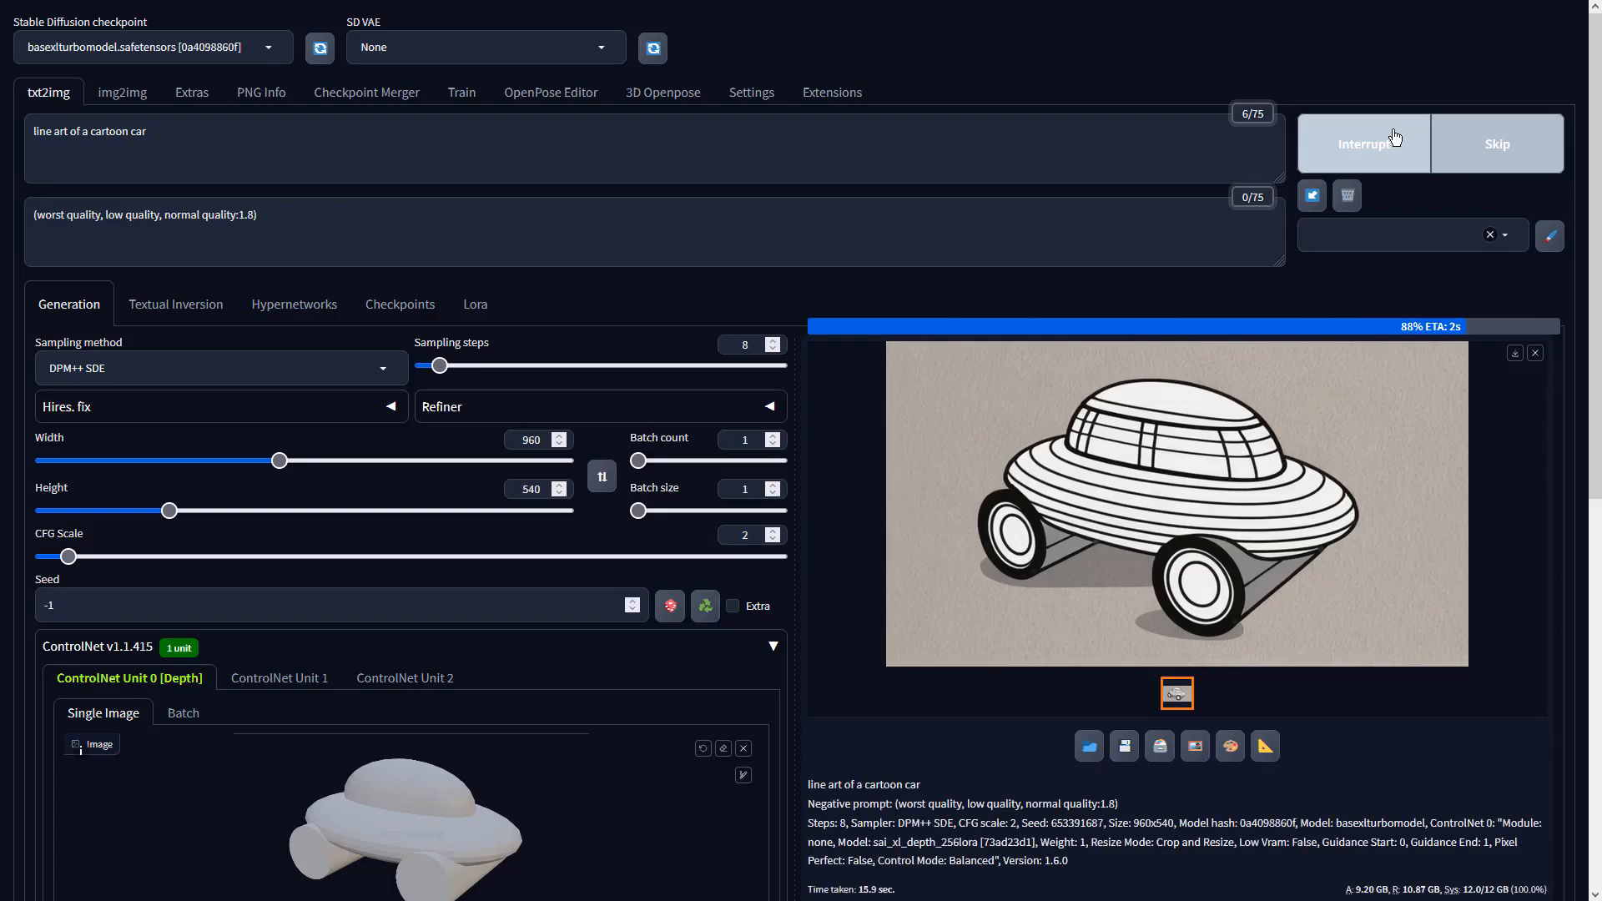
left_click(1348, 493)
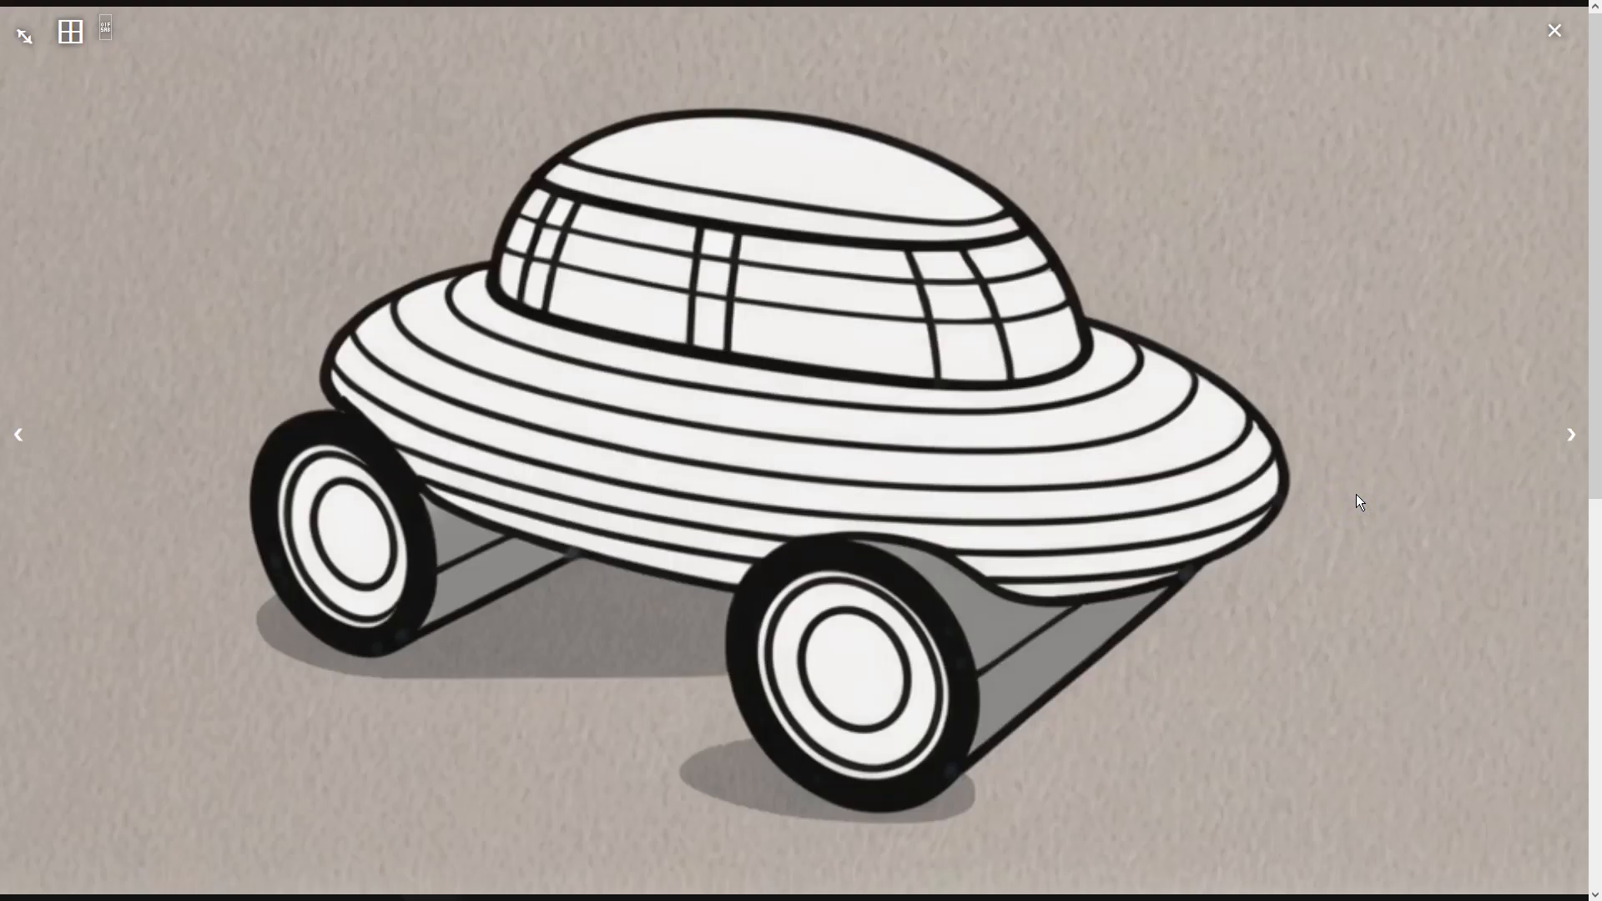
left_click(1356, 496)
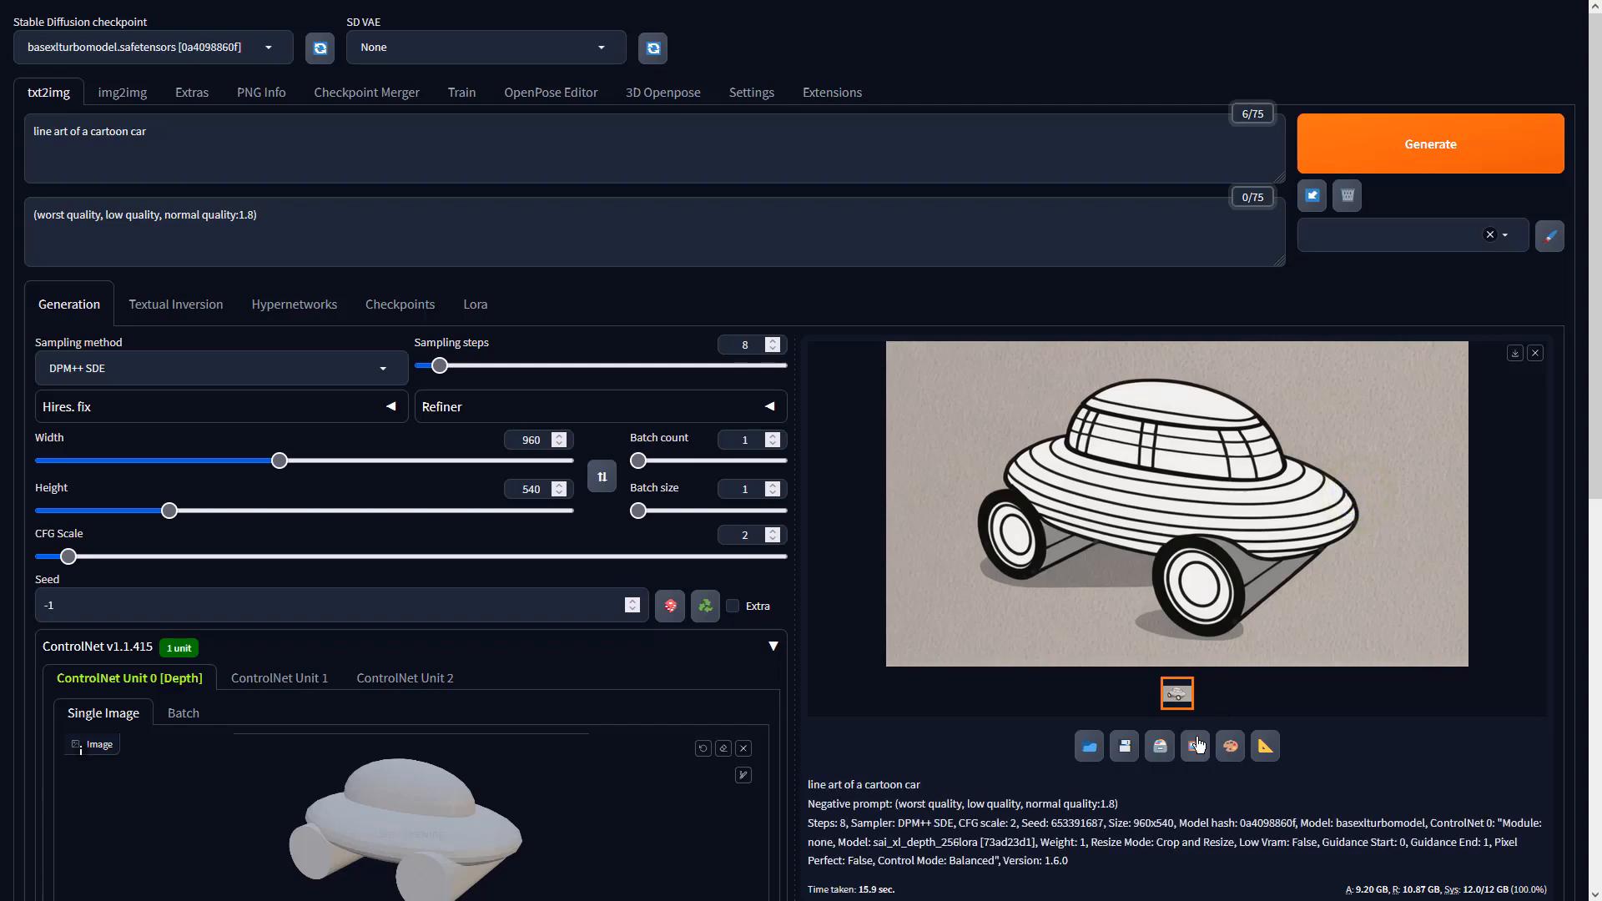
- Send the car to img2img with DPM++ SDE, CFG scale 2, batch count 4, and generate
left_click(1195, 745)
scroll(434, 517, "down", 5)
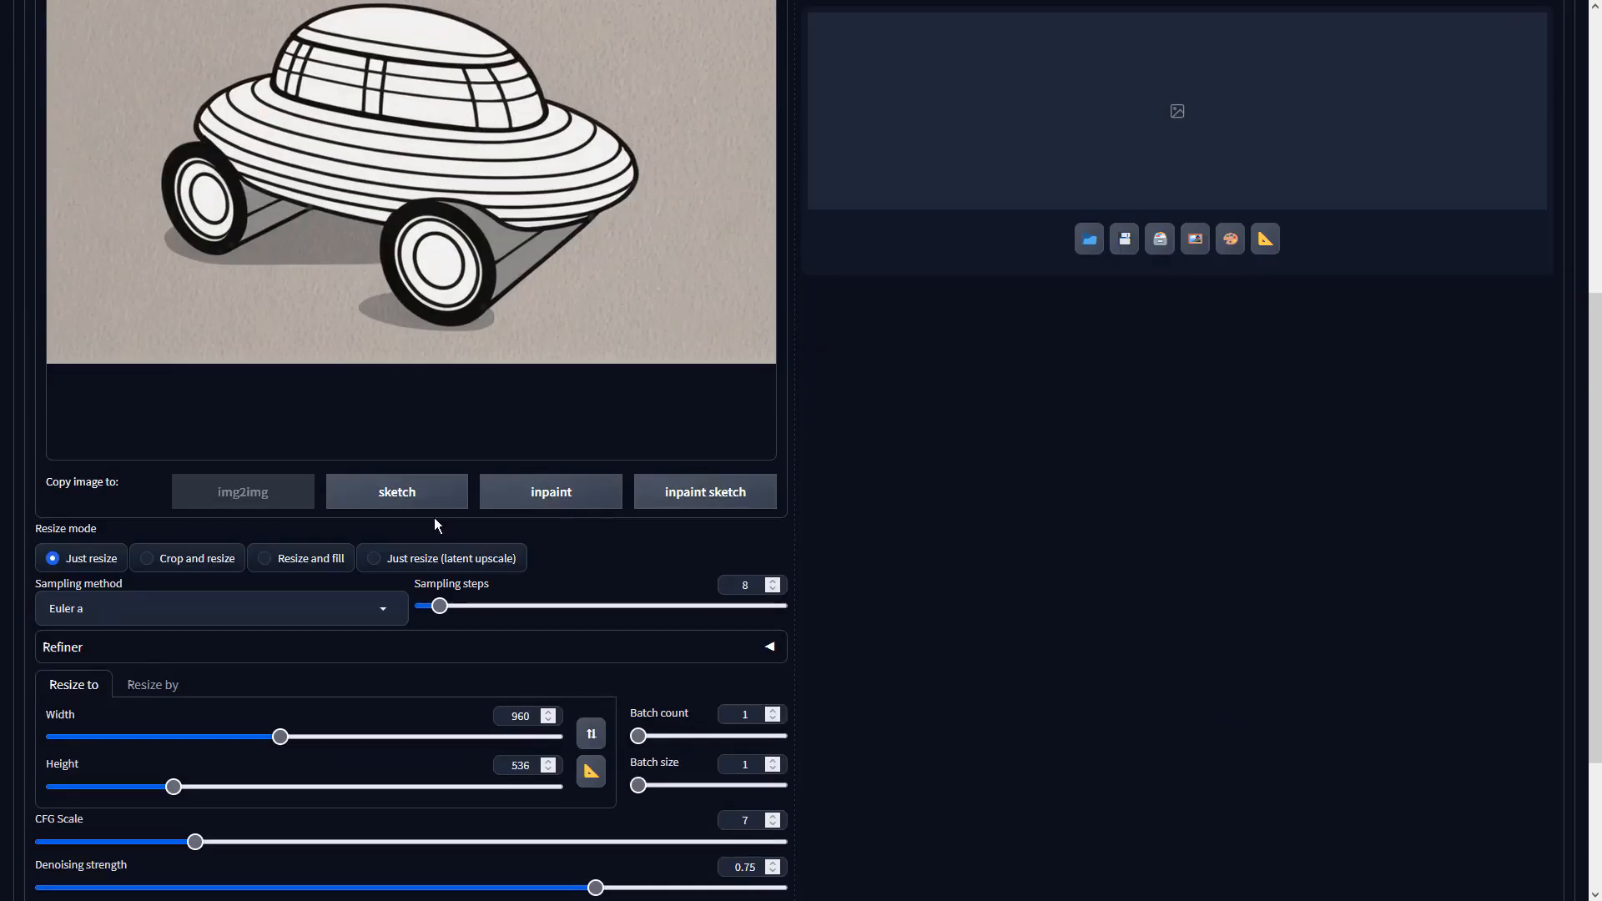
left_click(381, 602)
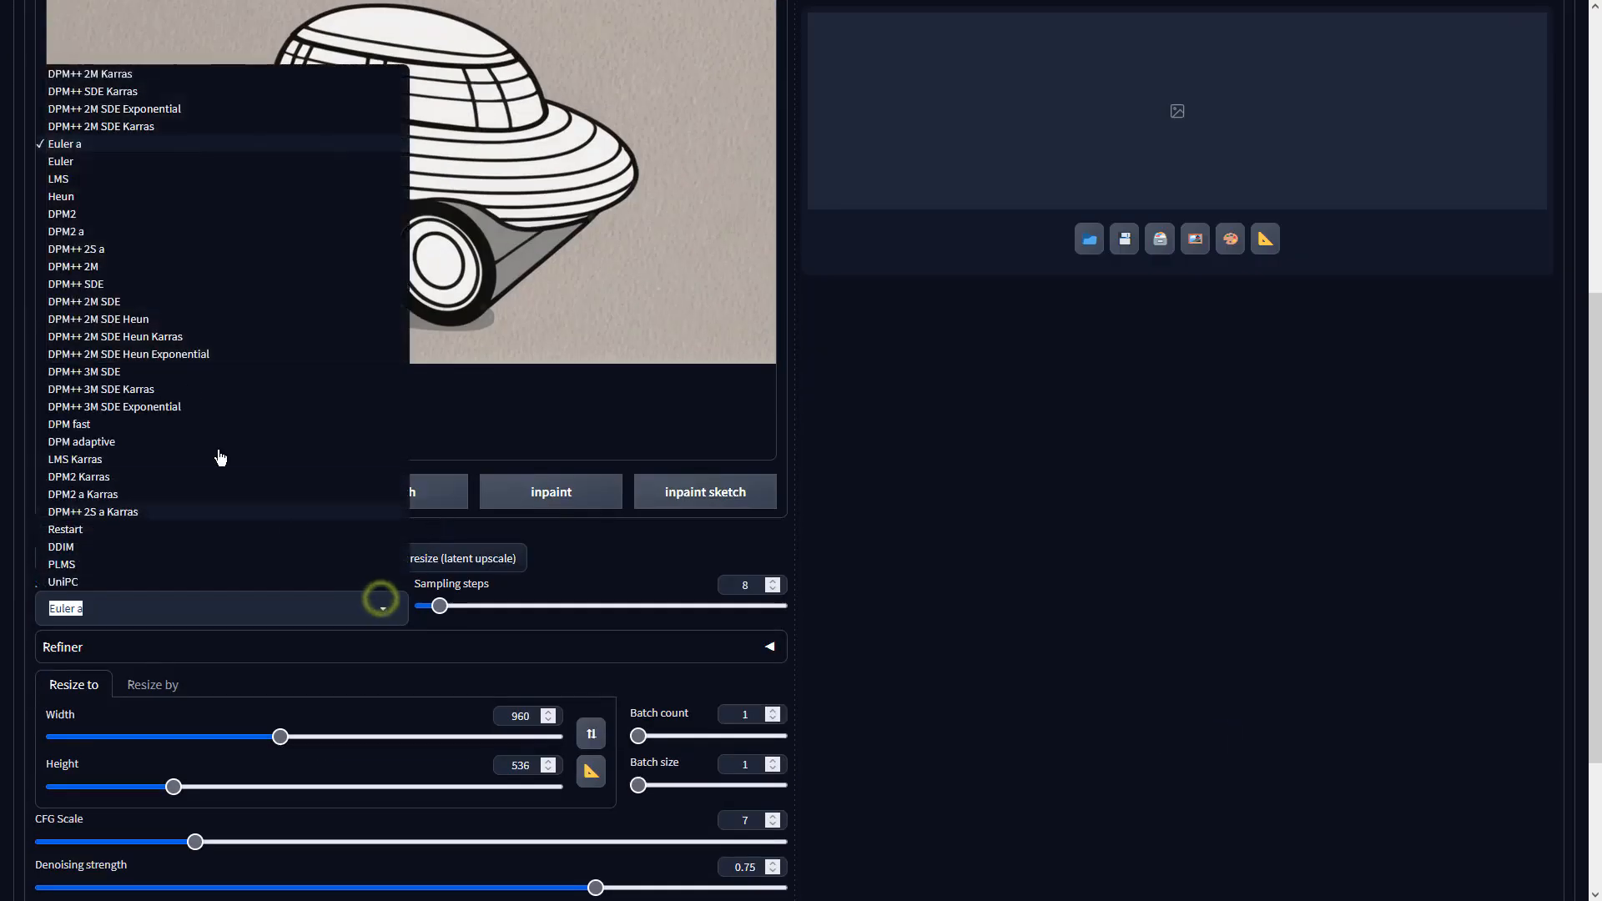
left_click(163, 284)
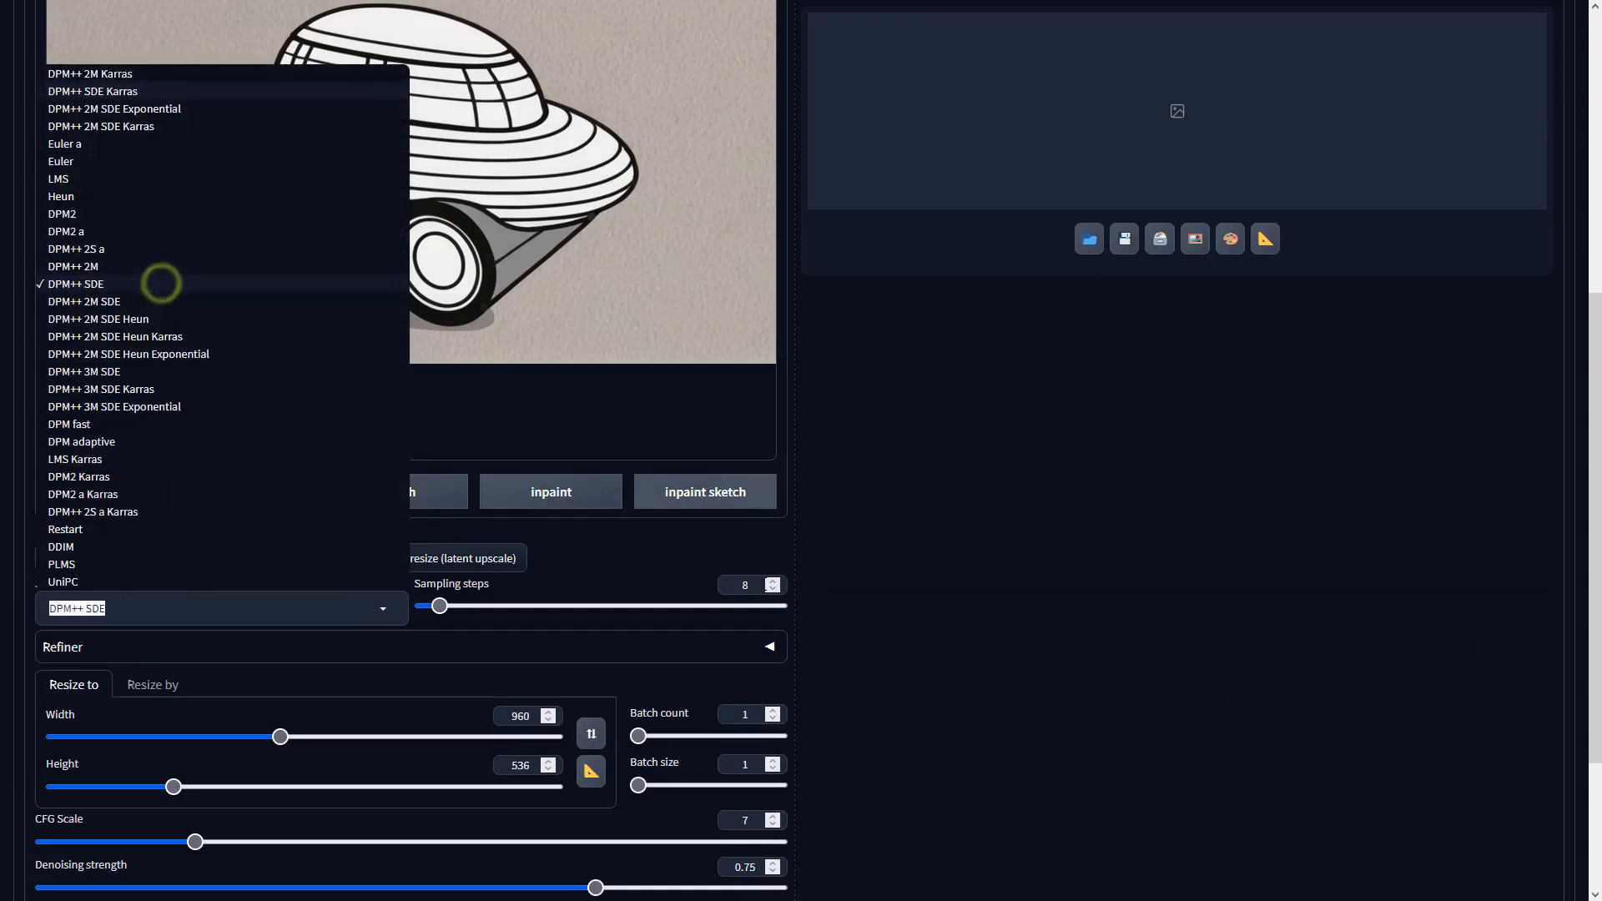
double_click(764, 822)
type("2")
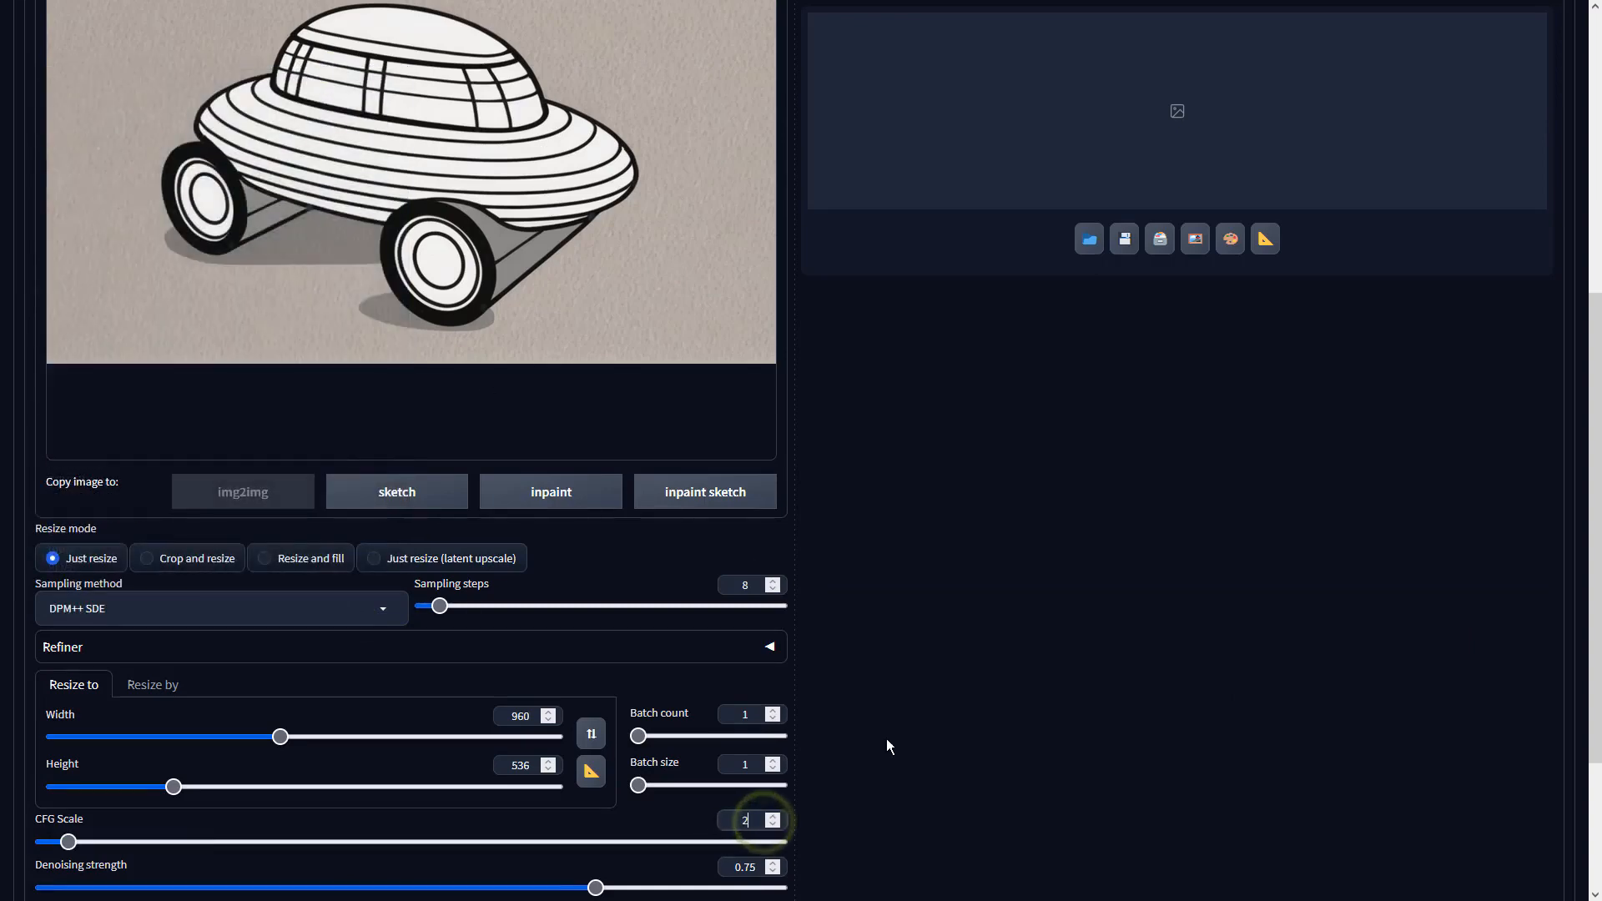
left_click(886, 738)
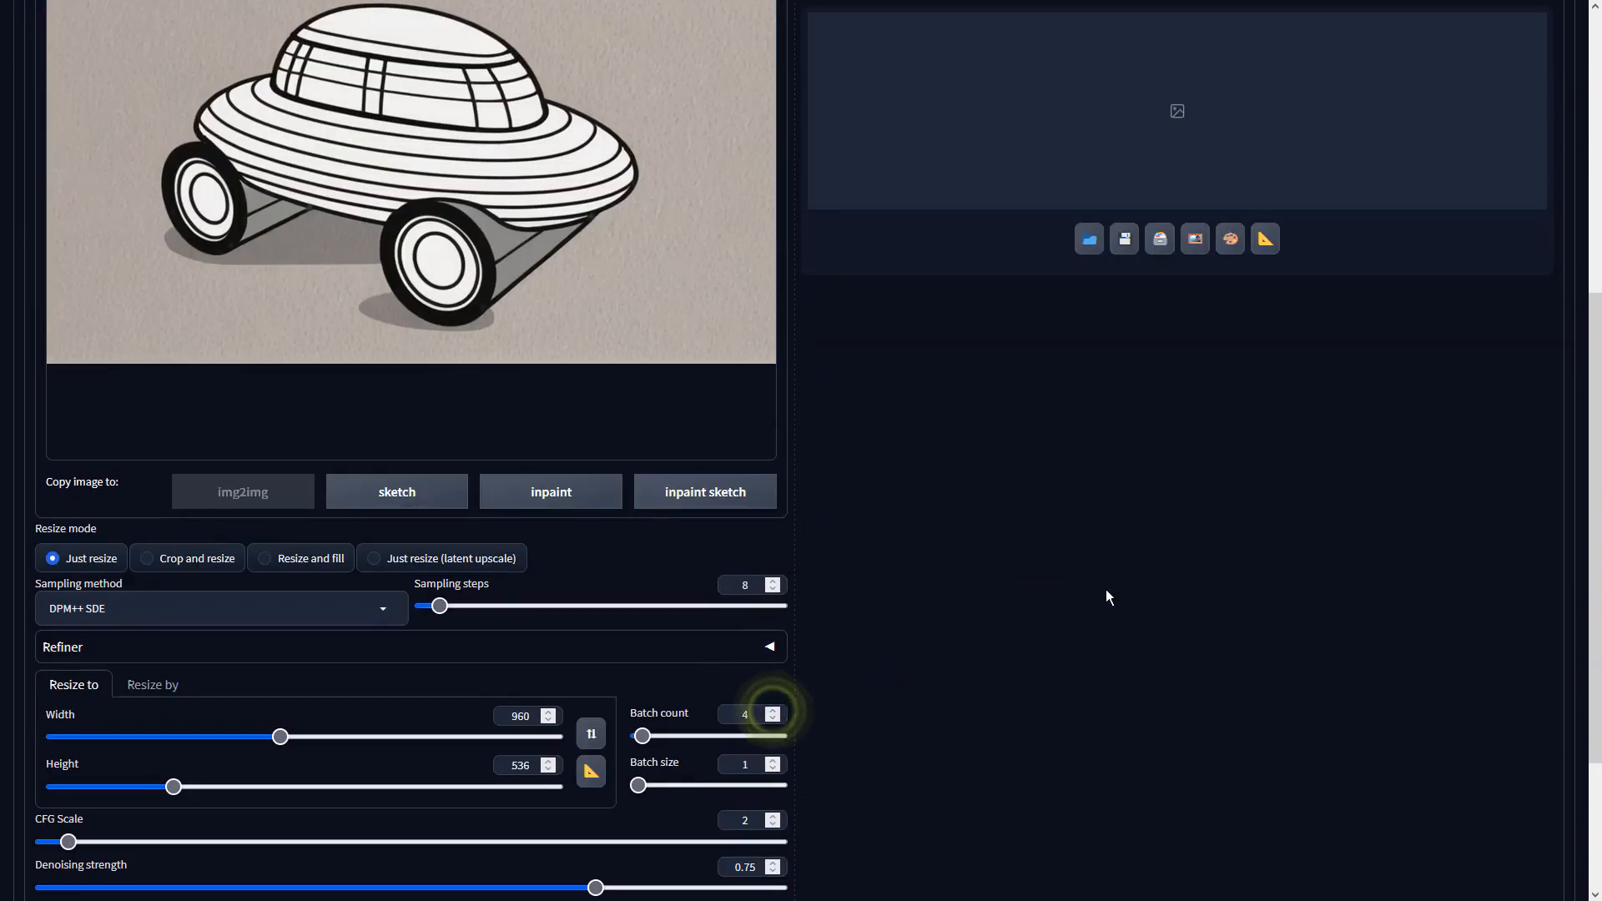
left_click(1150, 571)
scroll(1168, 551, "up", 5)
left_click(1460, 133)
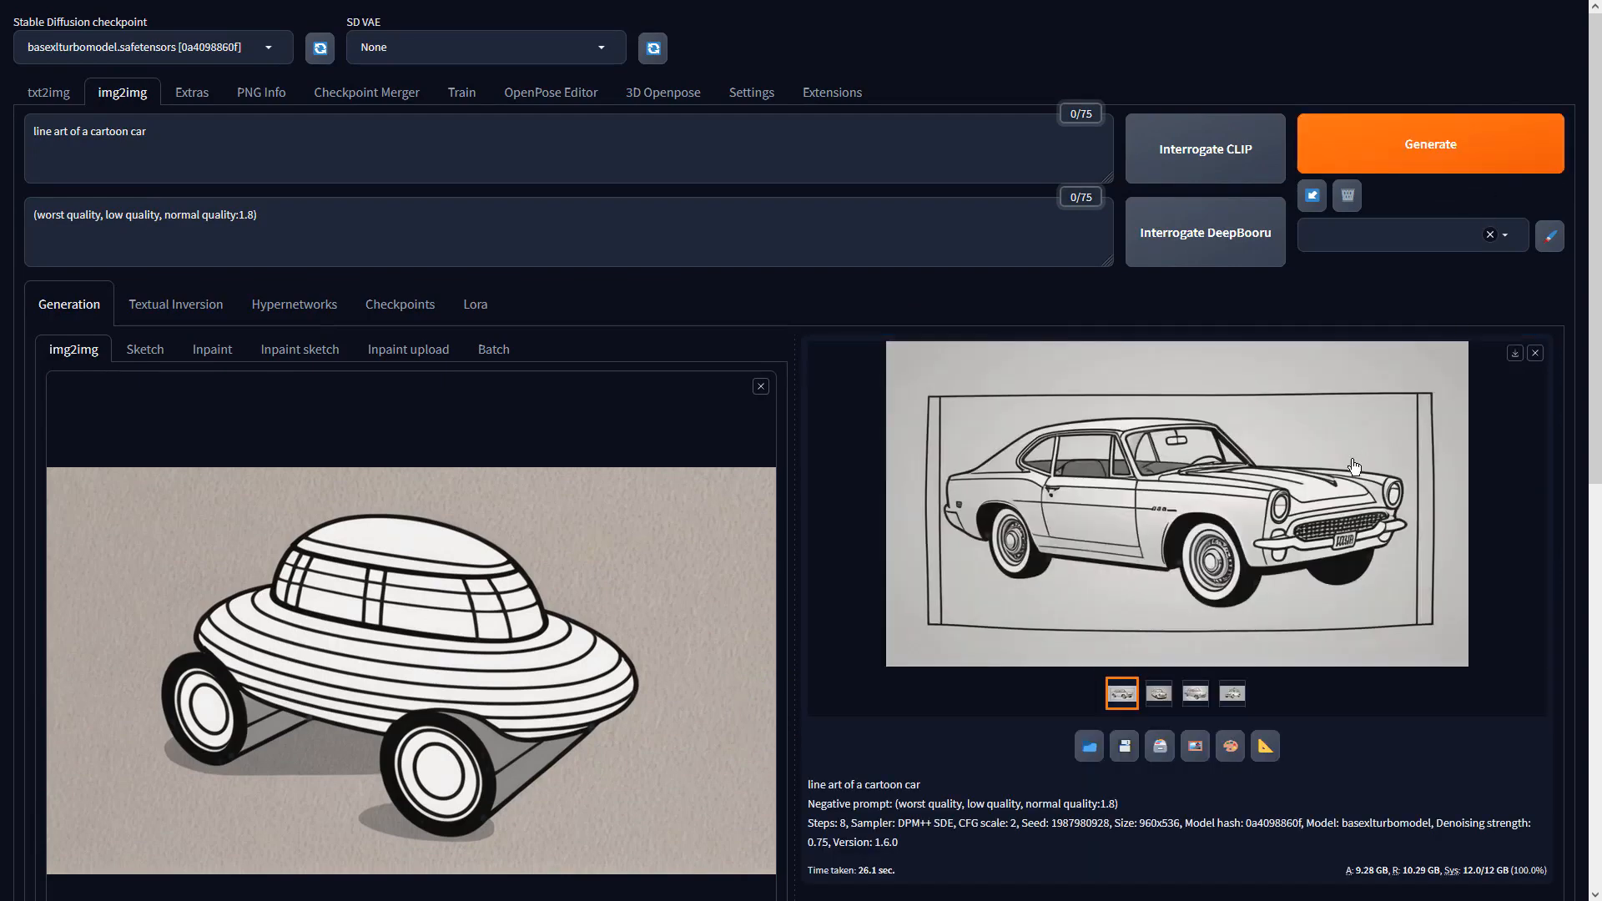
- Browse the generated car drawings full-screen, stopping on the taxi image
left_click(1350, 462)
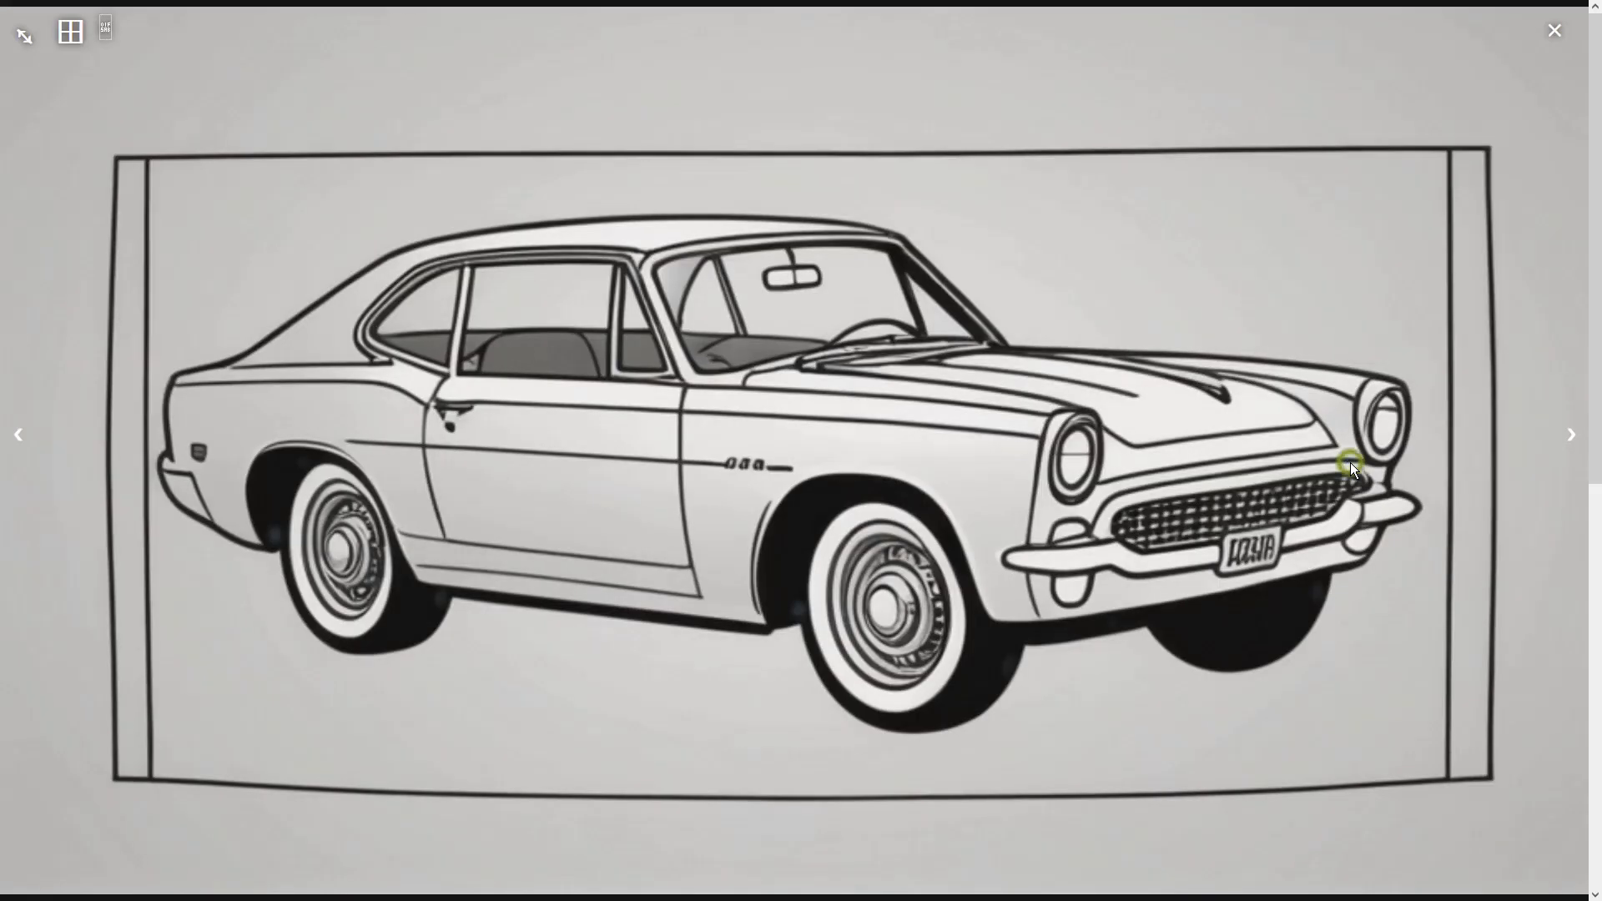
left_click(1572, 435)
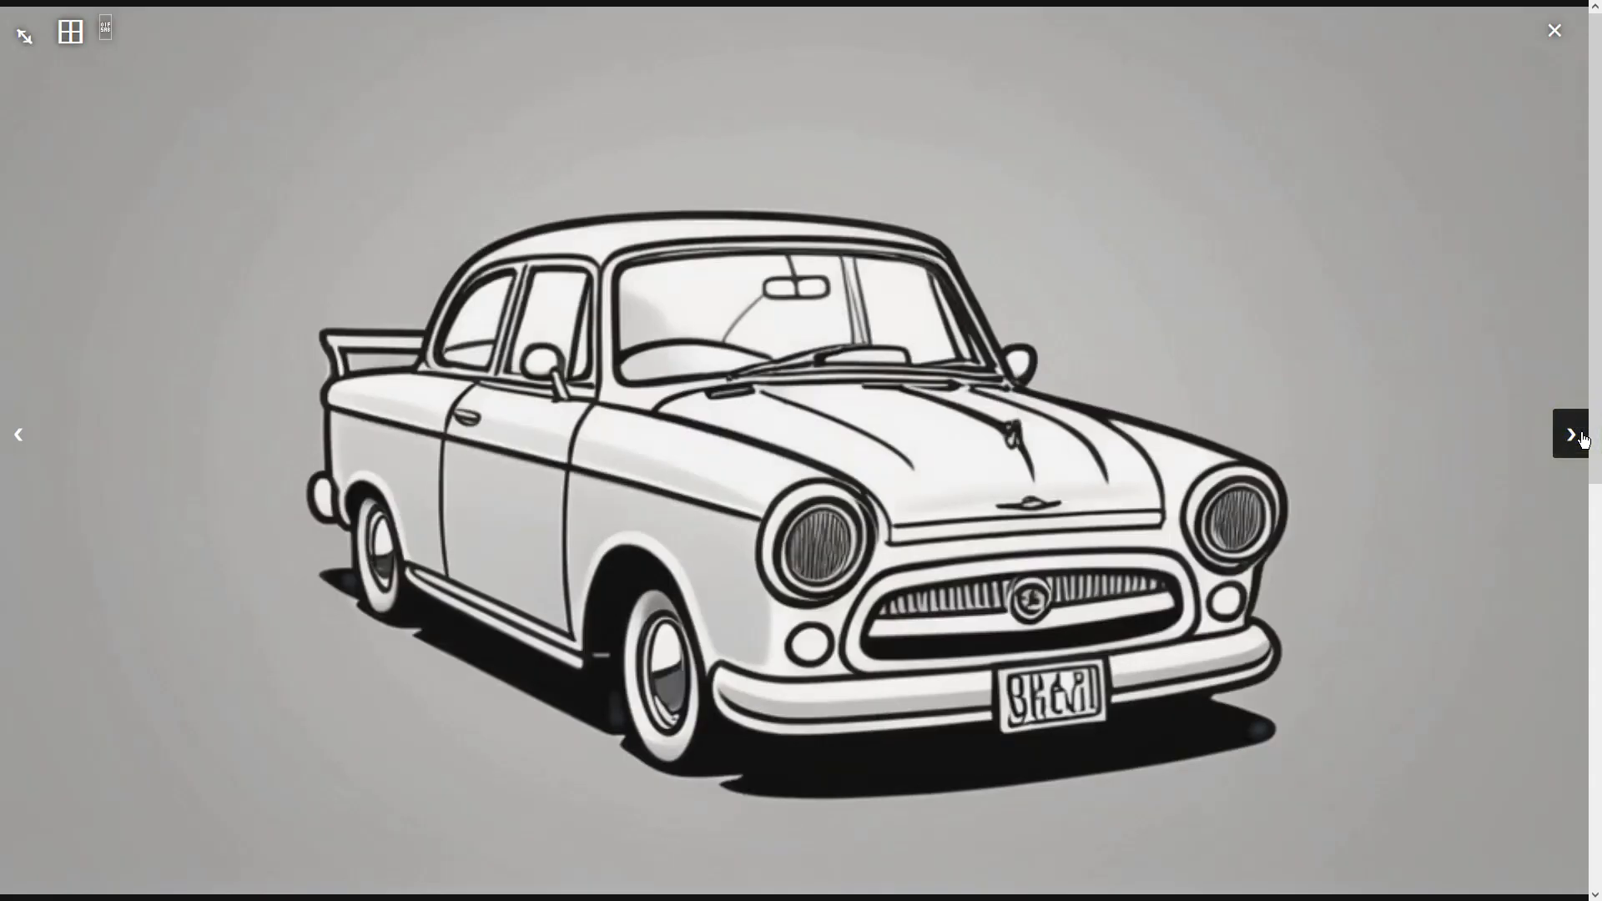
left_click(1571, 435)
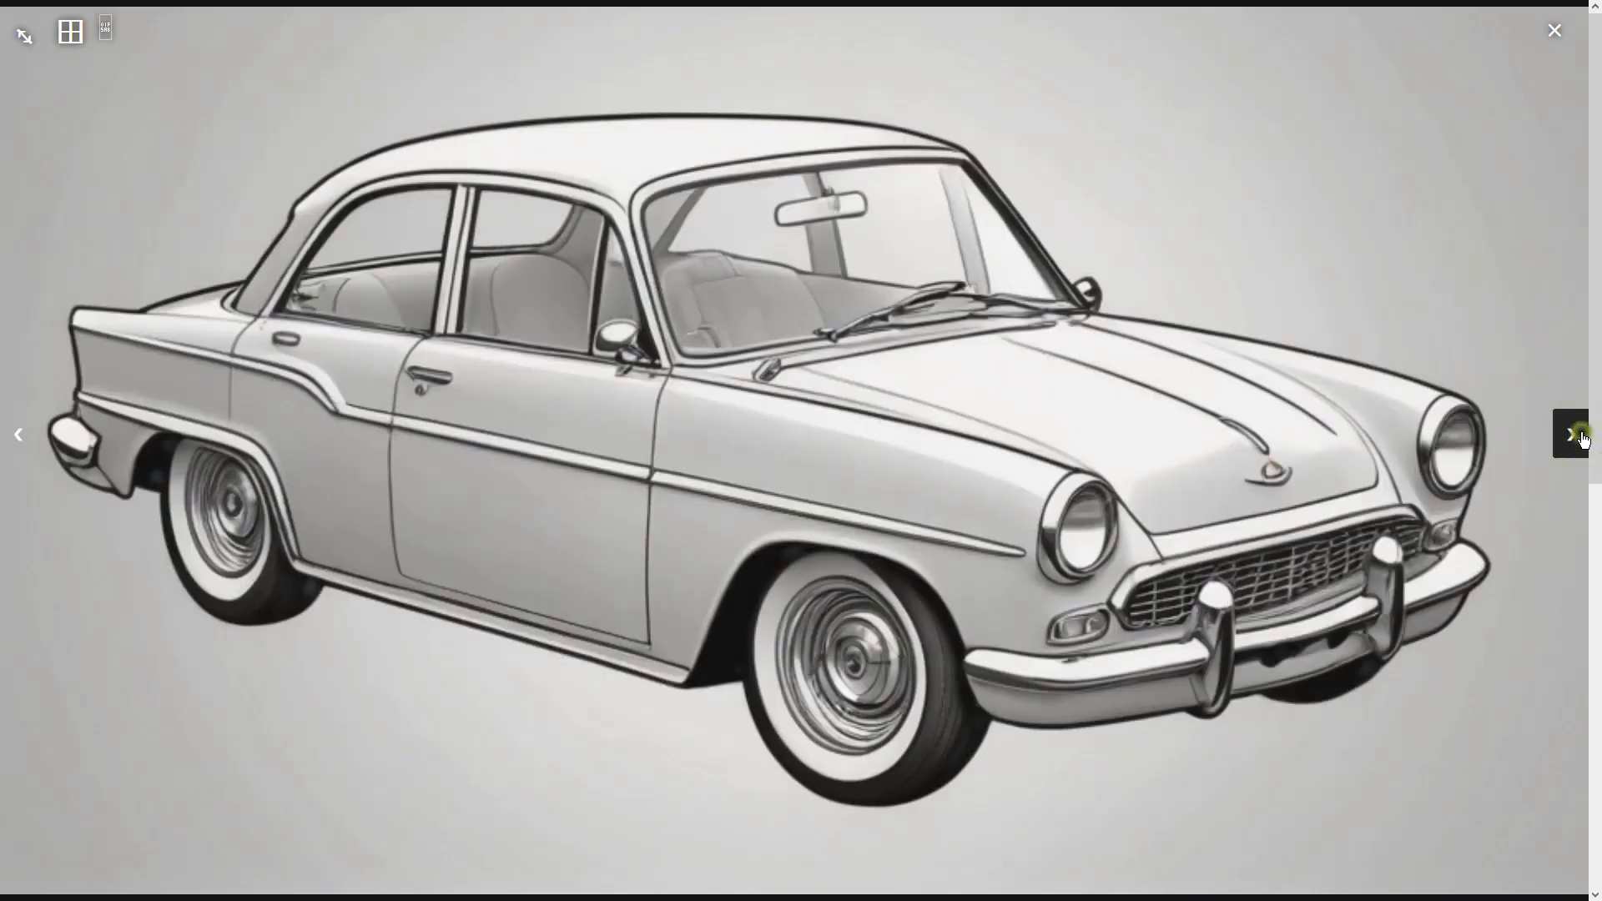
left_click(1582, 435)
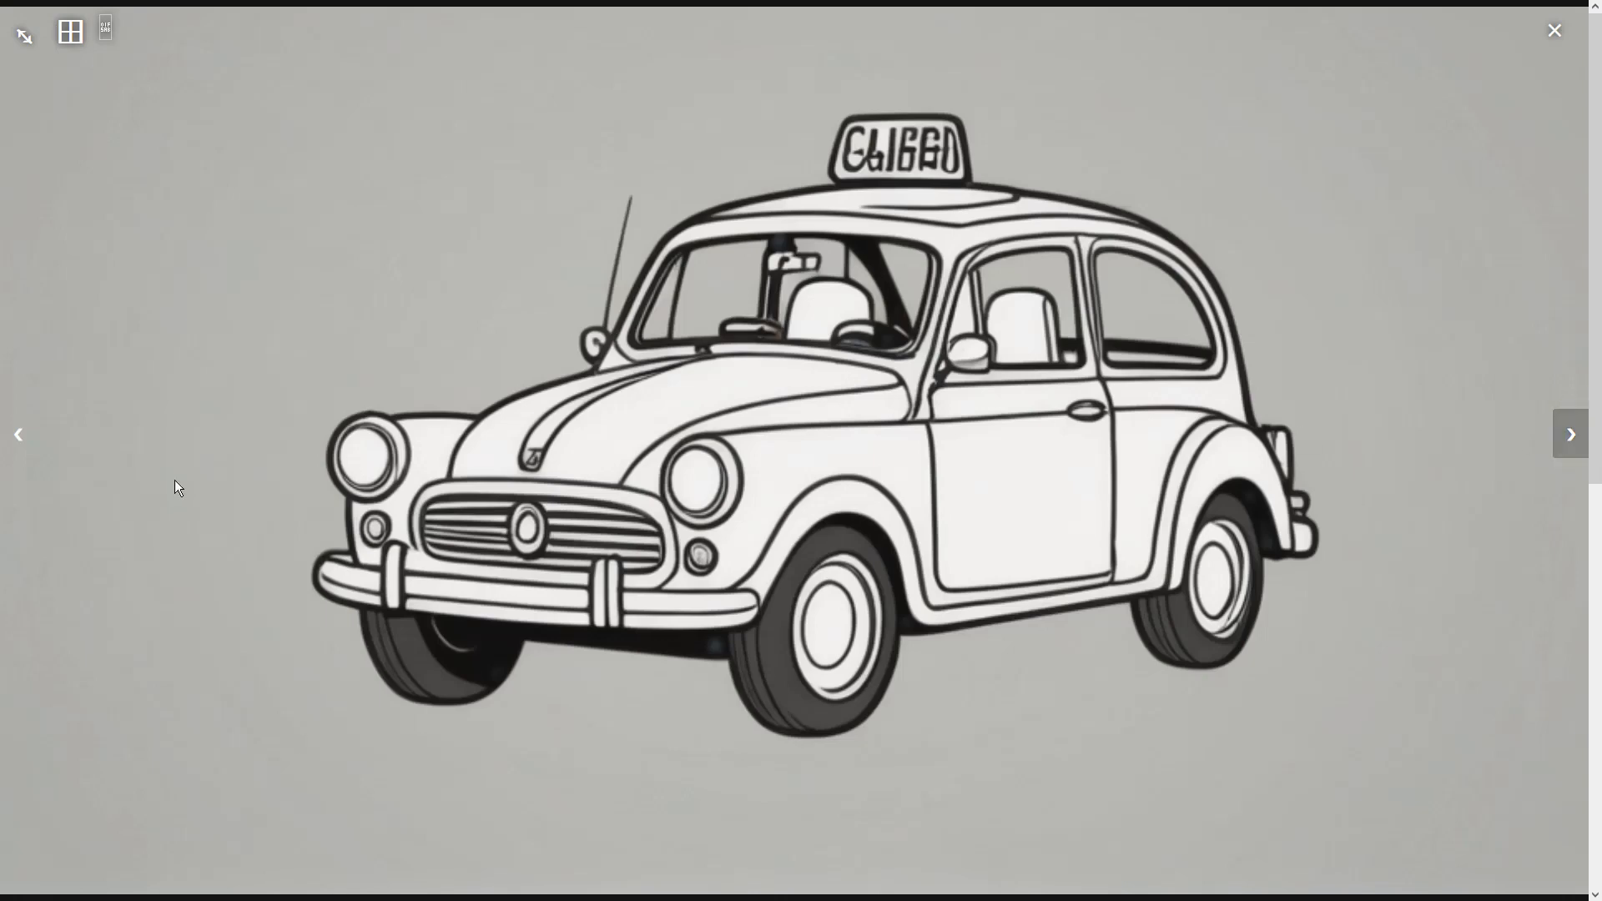
left_click(18, 434)
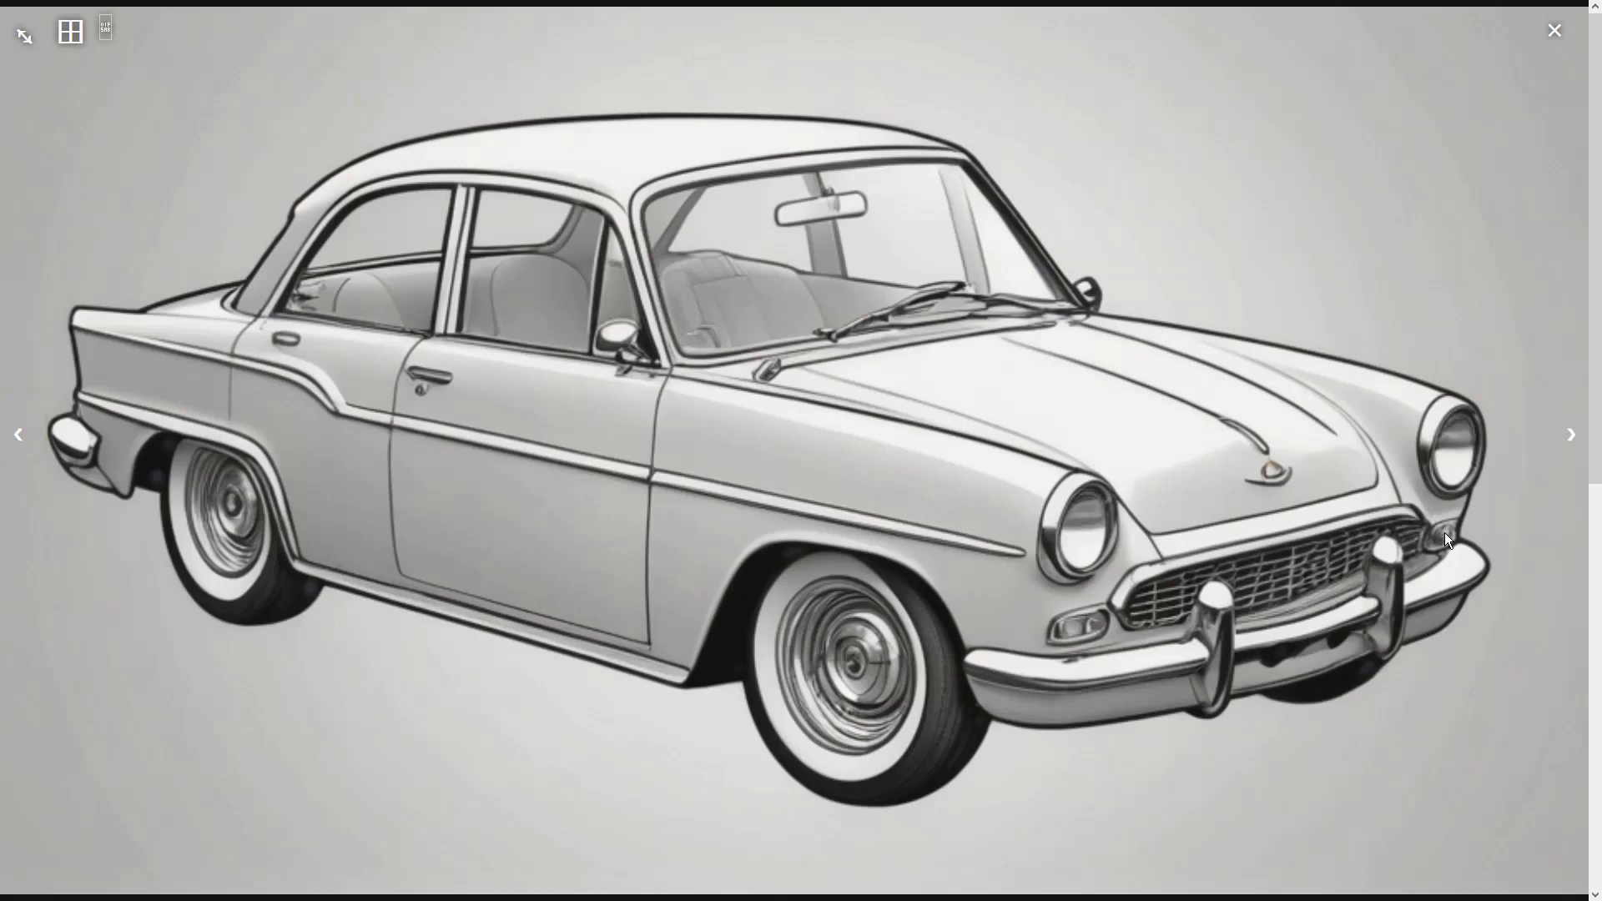
left_click(26, 449)
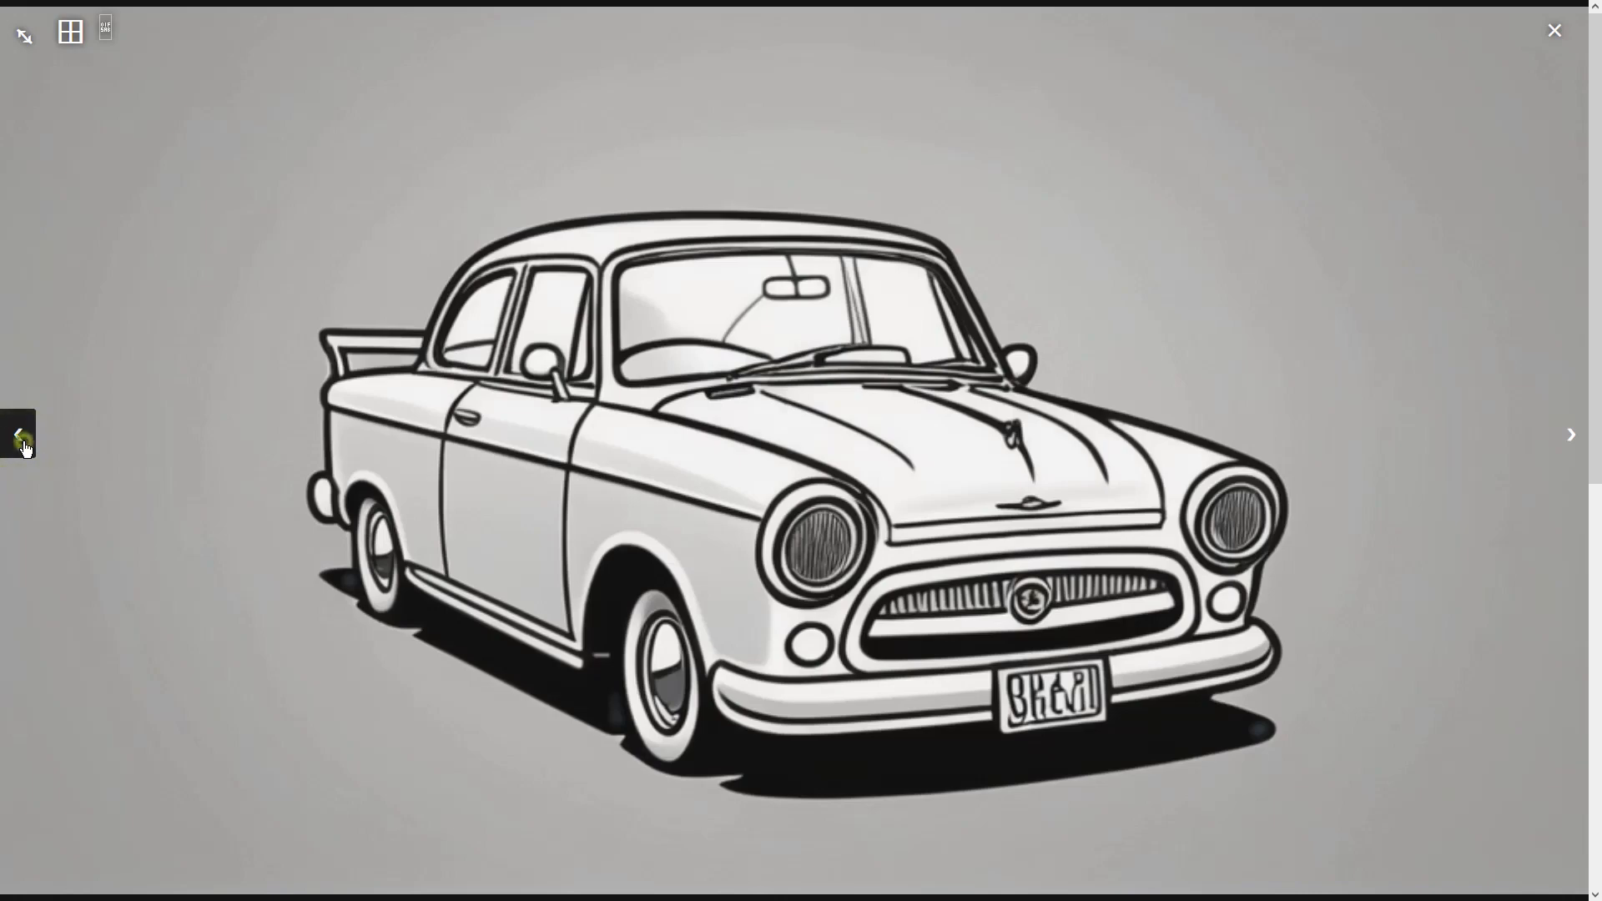
left_click(26, 449)
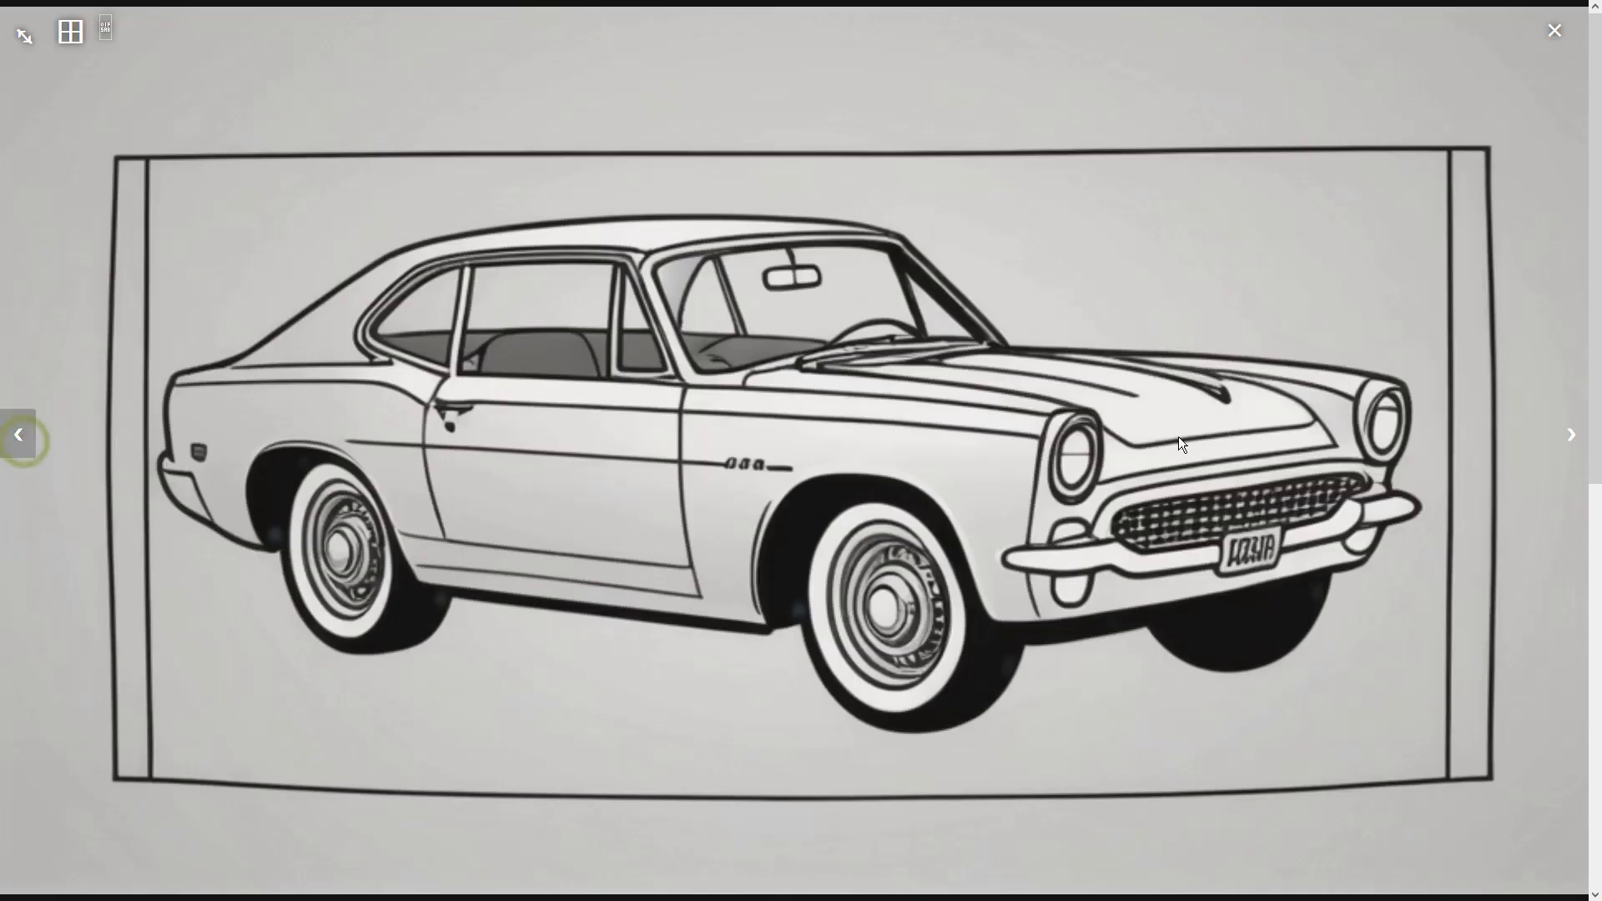
left_click(1568, 433)
left_click(1568, 432)
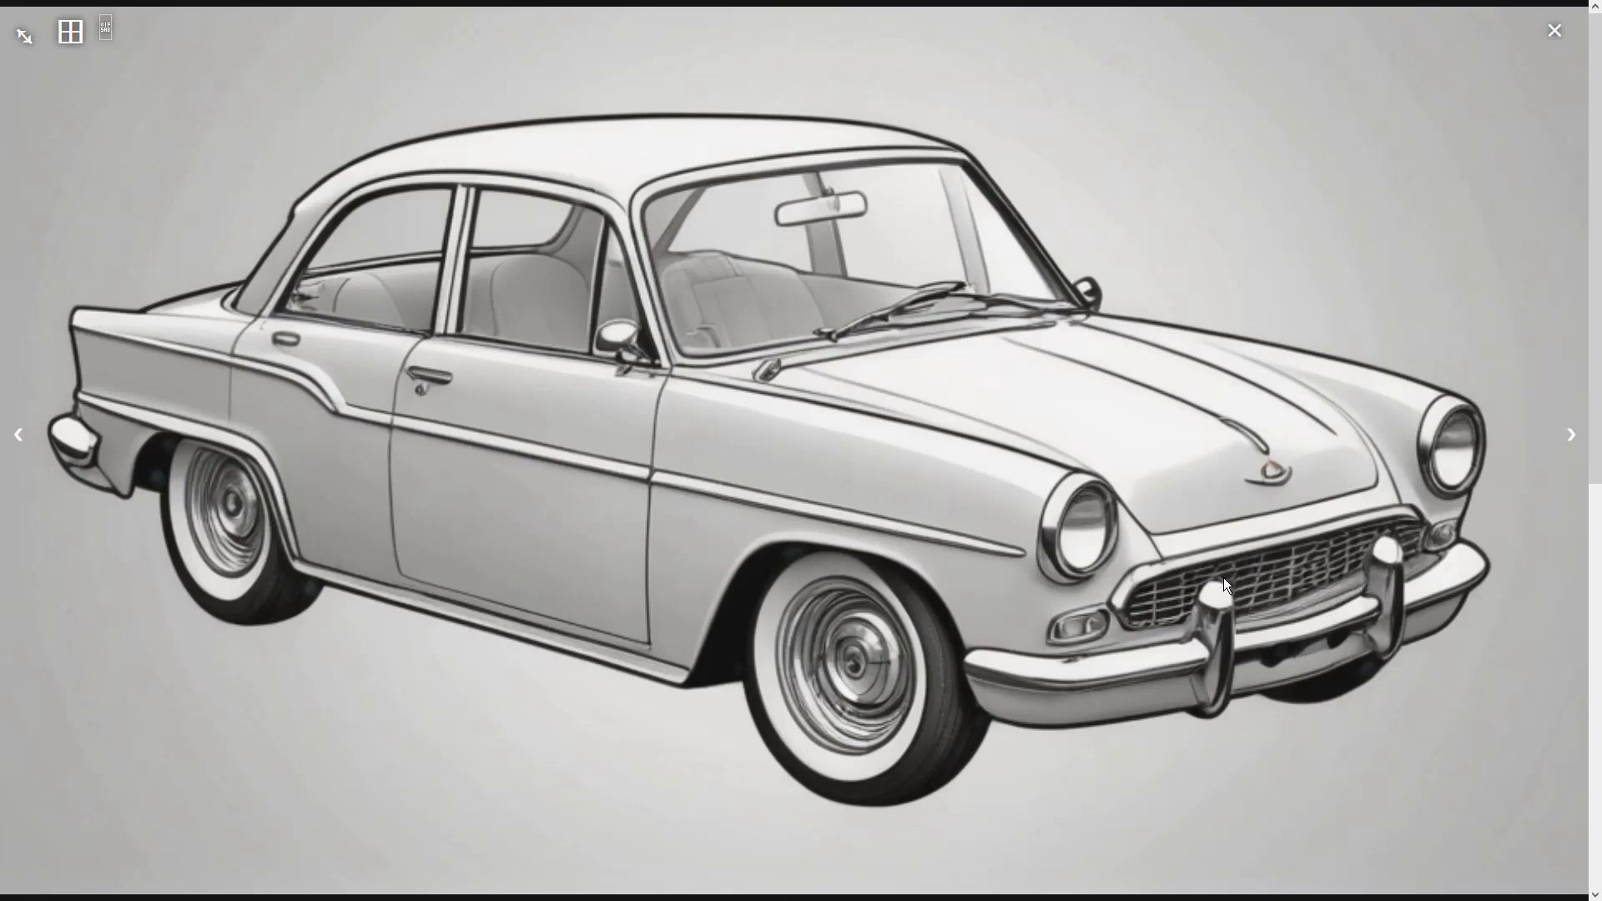
left_click(1569, 433)
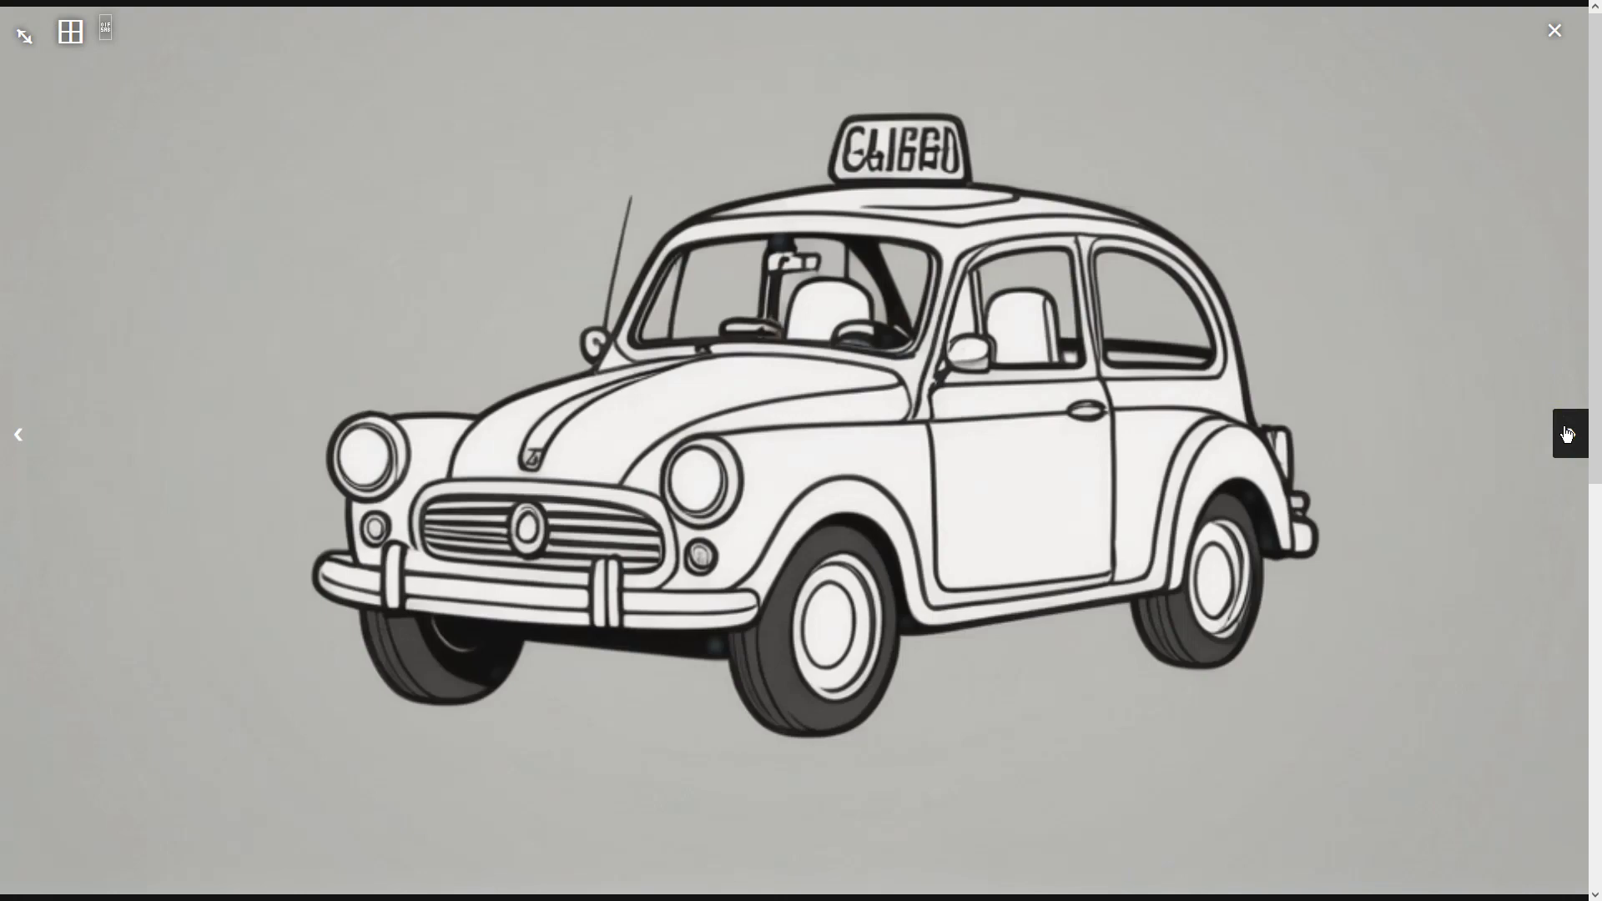
left_click(1568, 433)
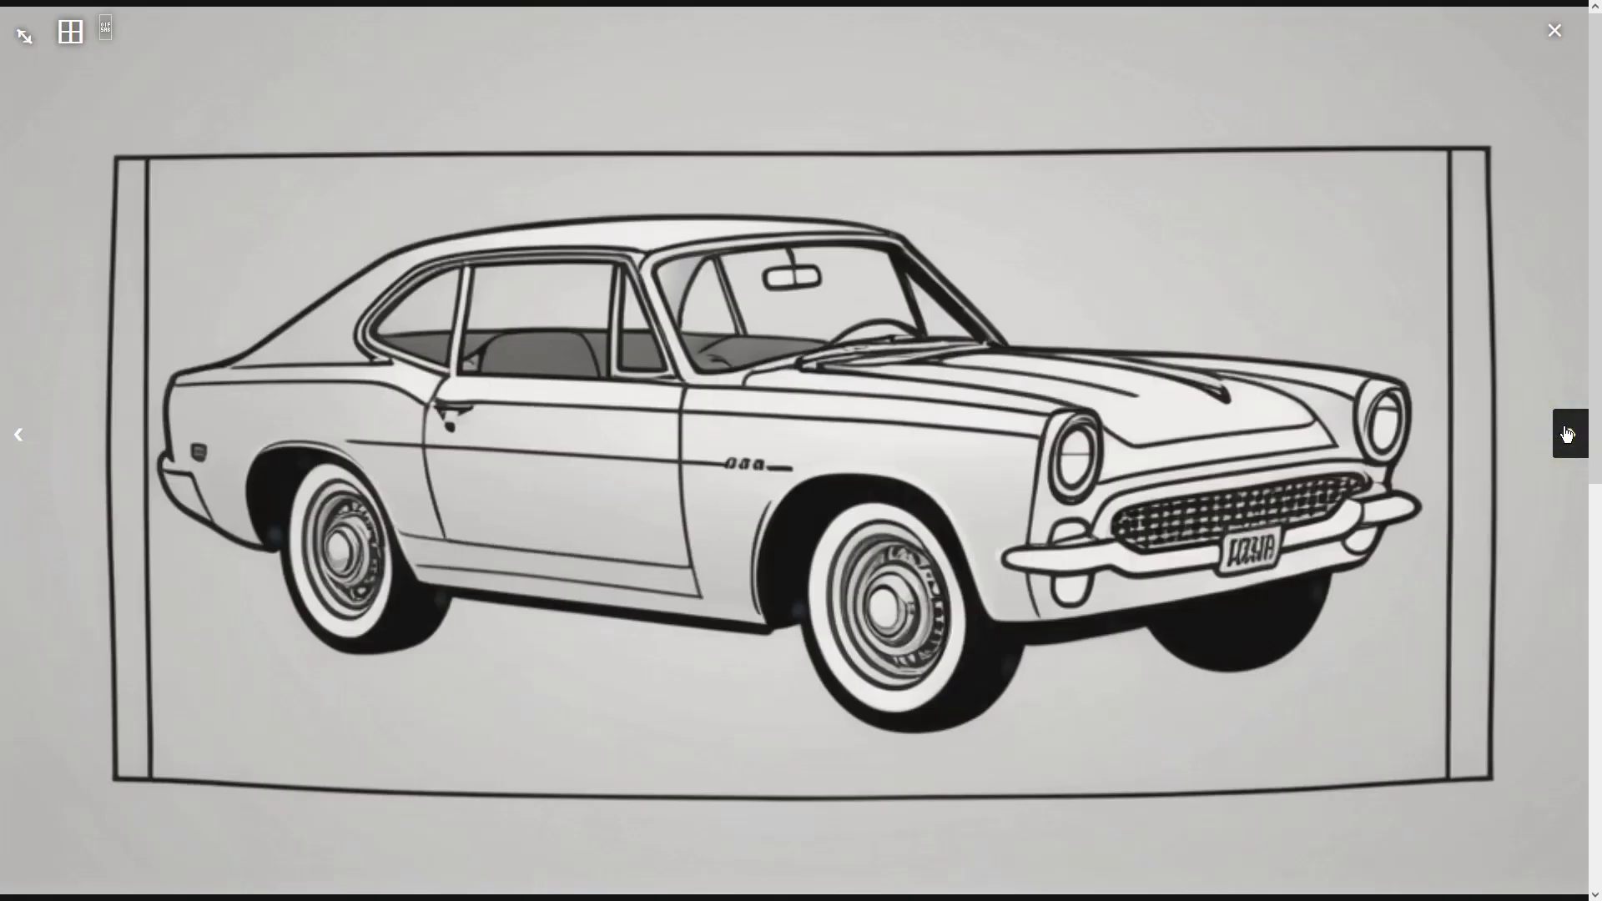
left_click(18, 436)
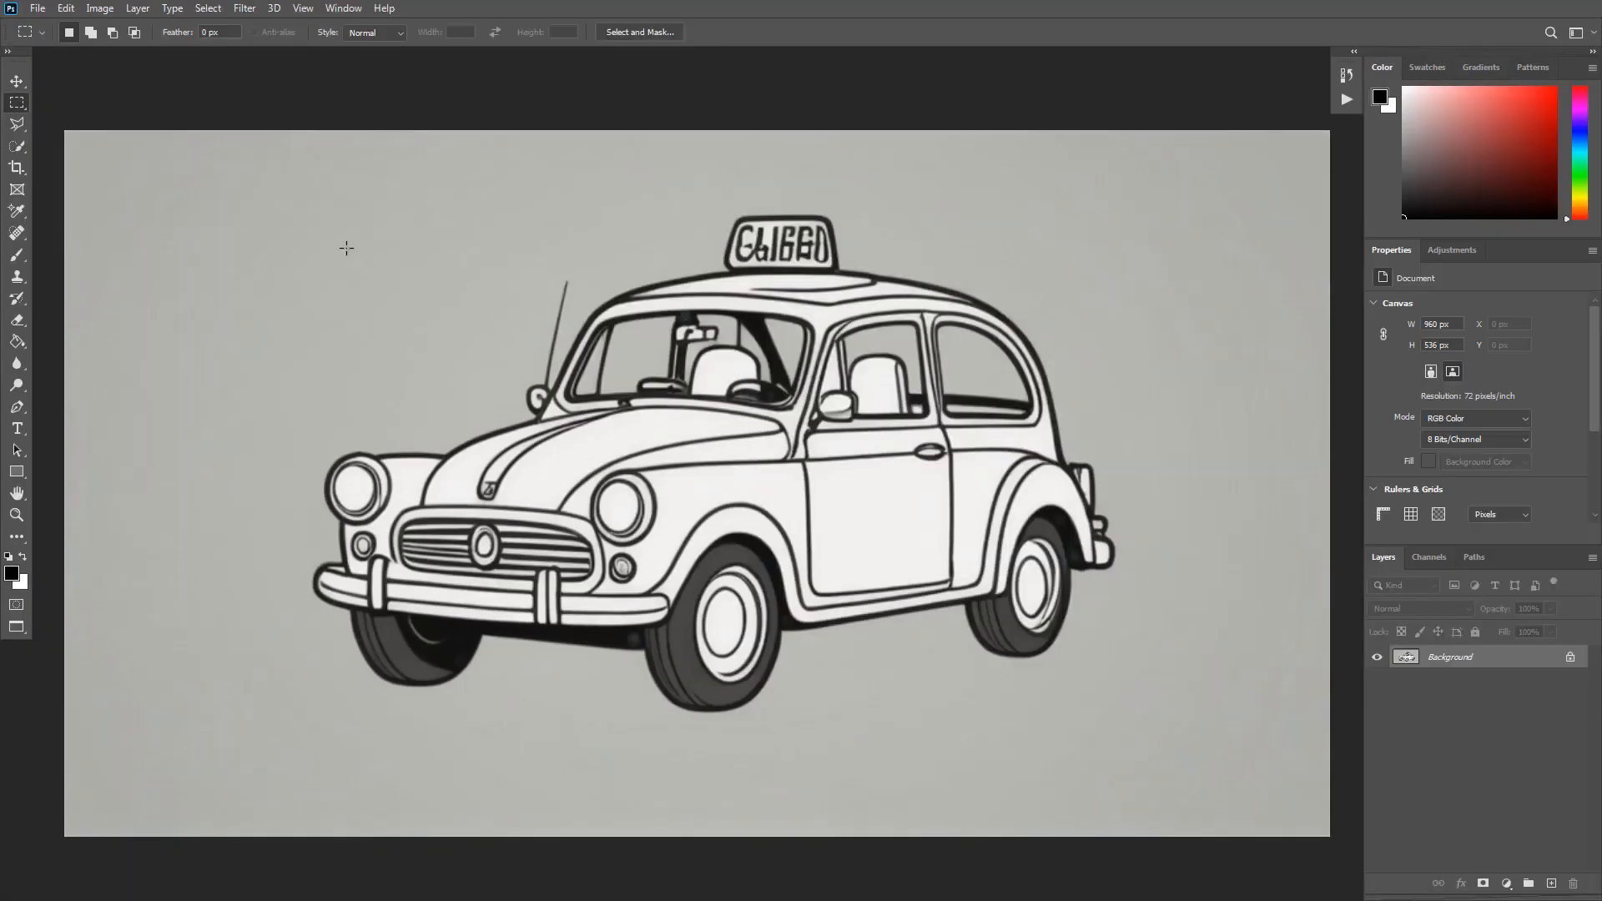
- Try Vibrance +81 and Saturation +35 on the taxi image, then cancel
left_click(99, 9)
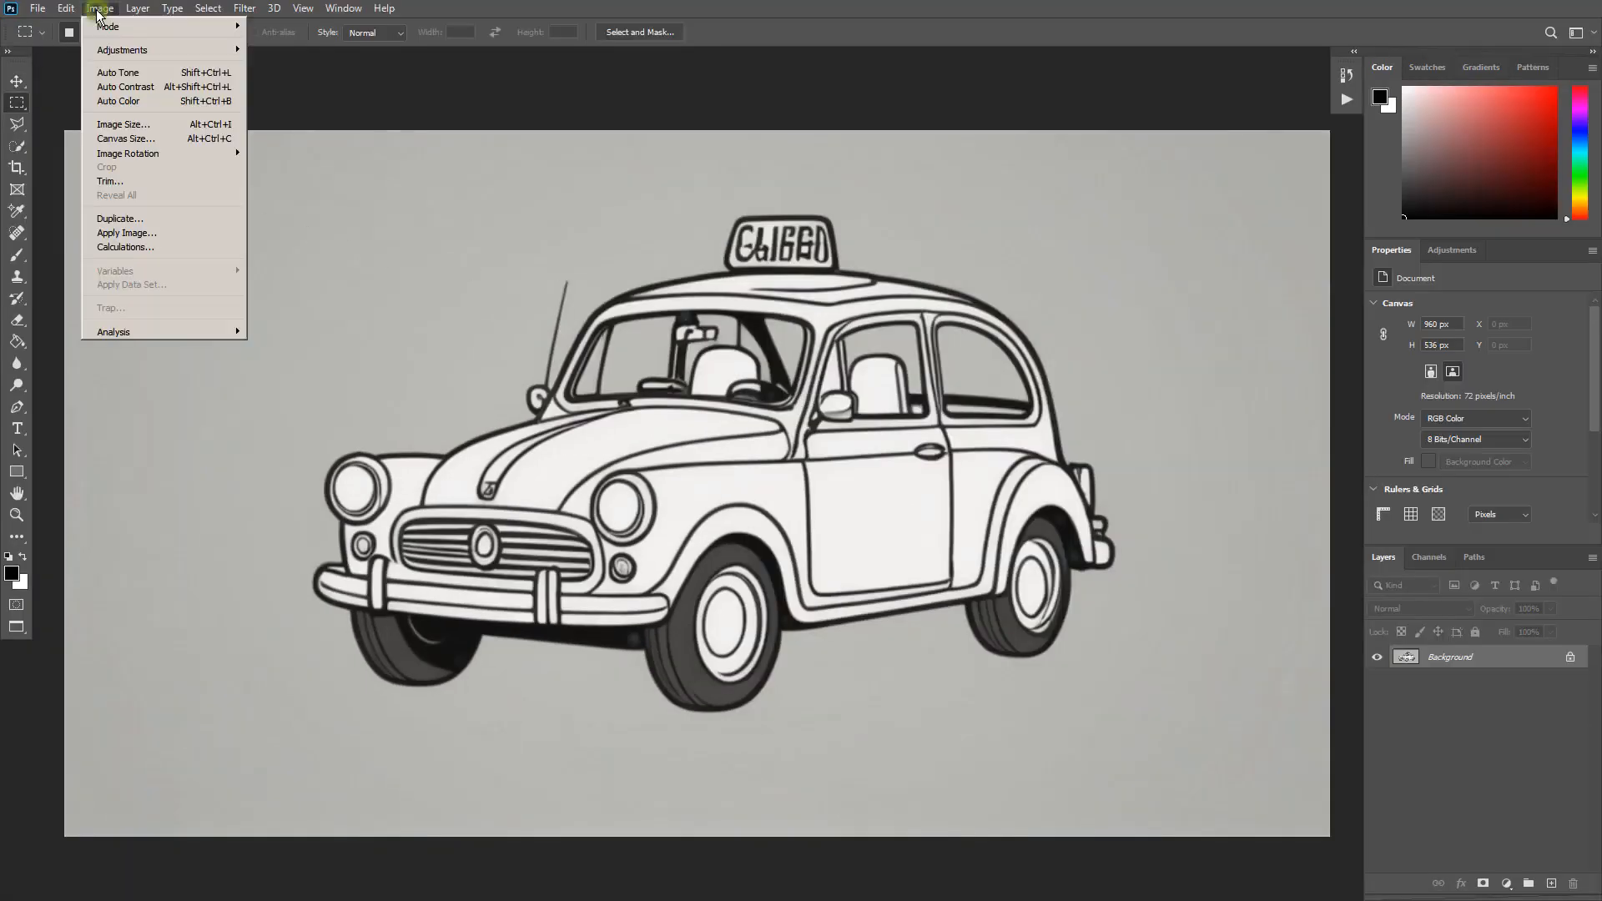
mouse_move(151, 50)
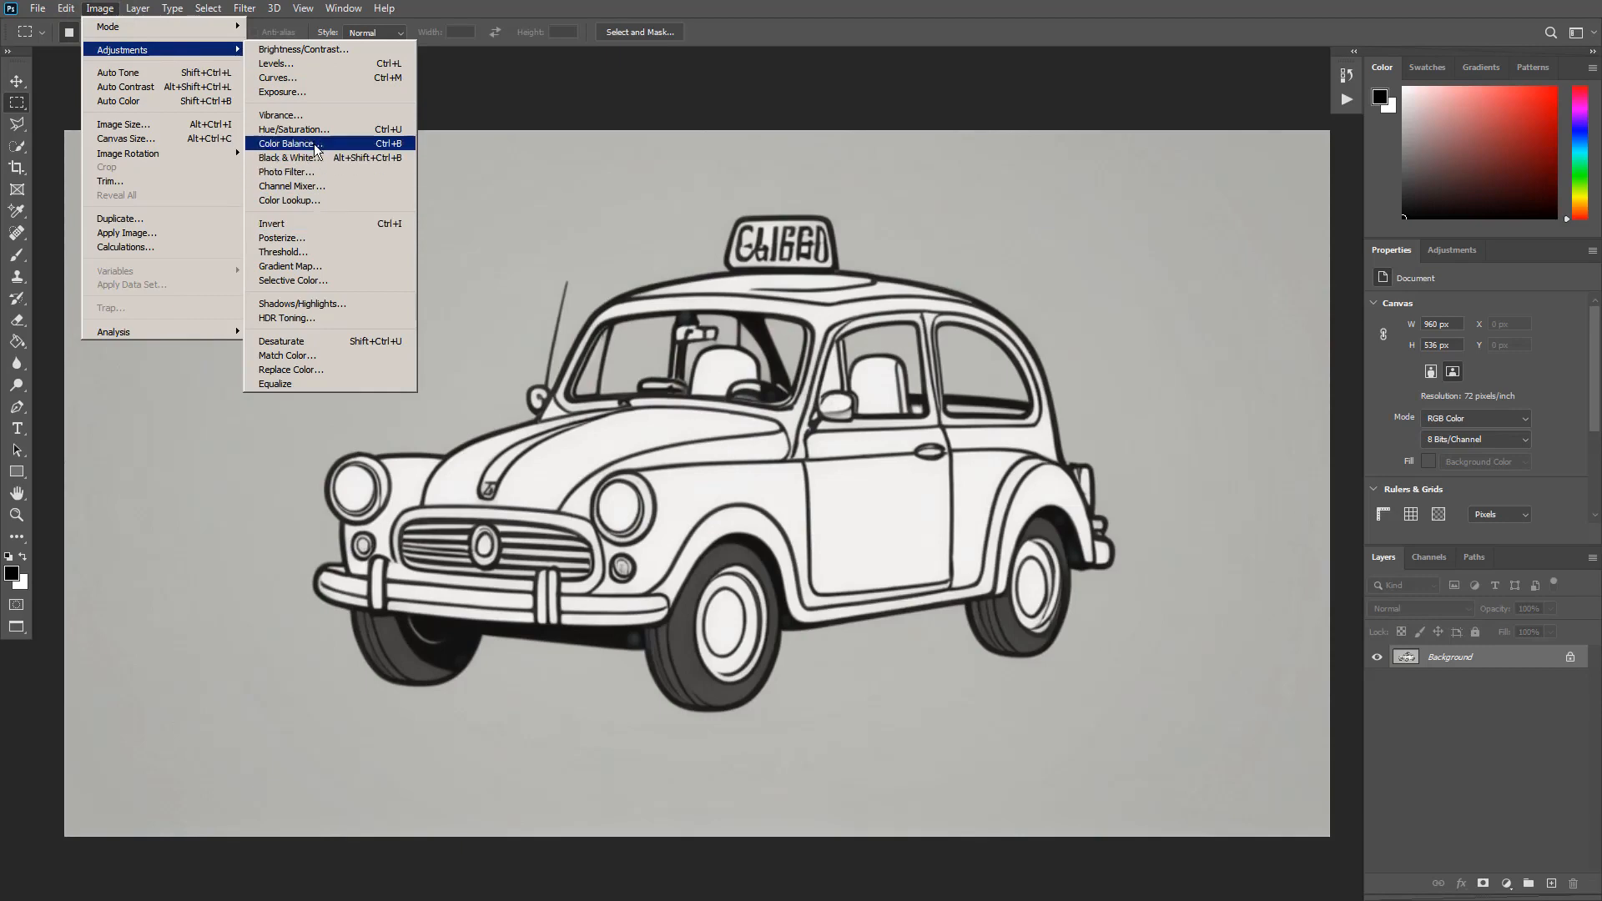
left_click(314, 115)
left_click_drag(929, 290, 1000, 288)
left_click_drag(928, 337, 978, 329)
left_click(1056, 293)
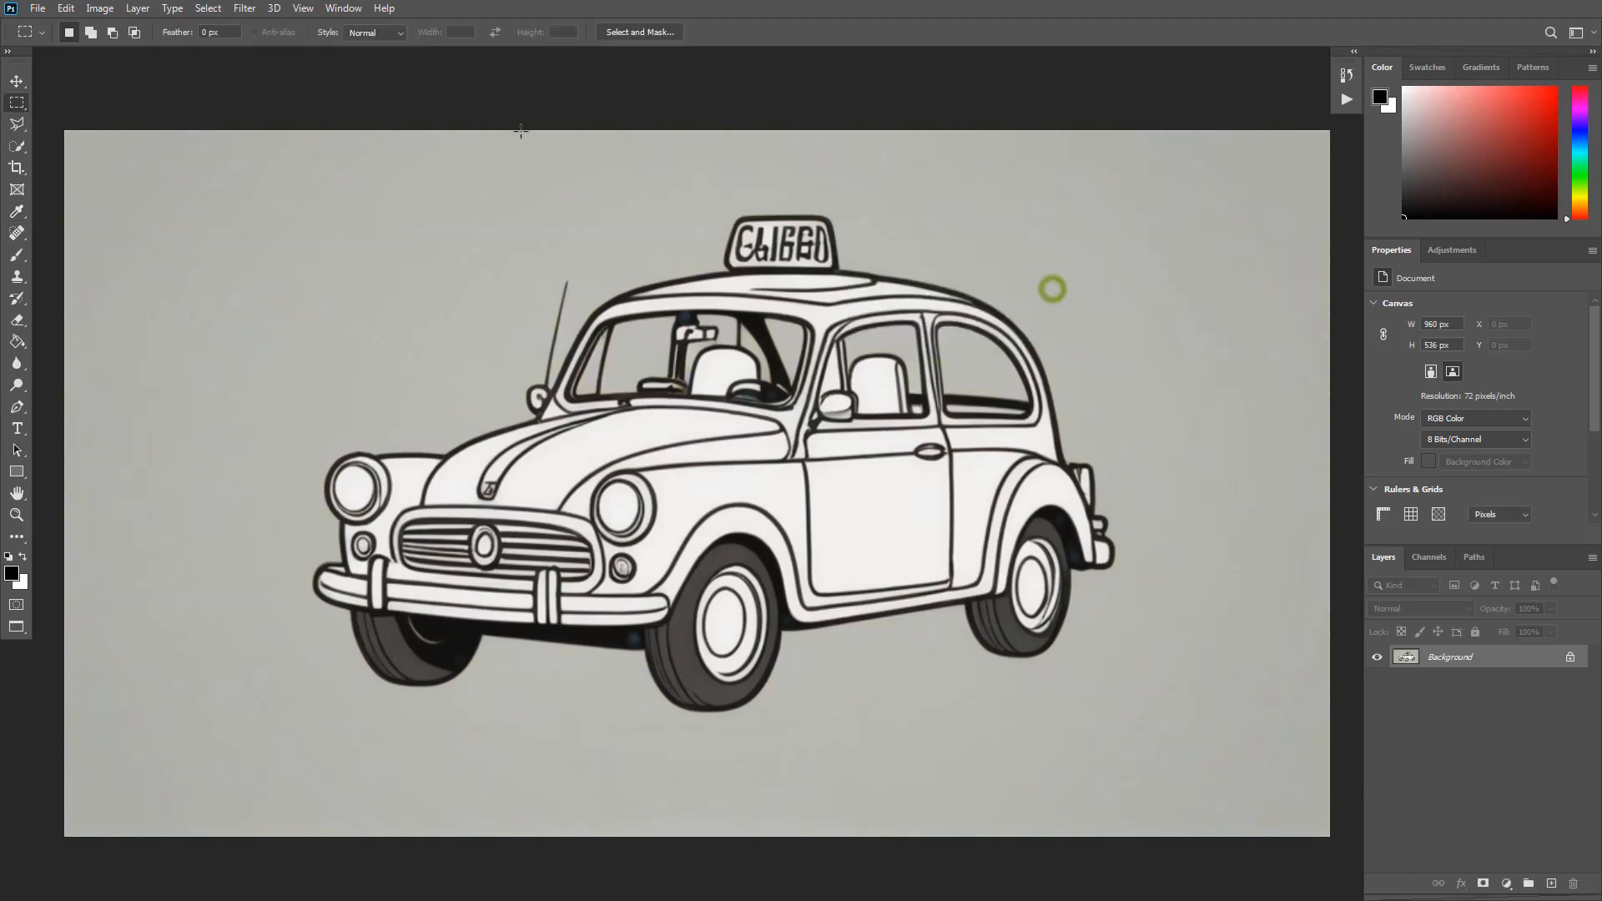
- Apply Auto Contrast, Auto Tone and Auto Color to the taxi image
left_click(99, 8)
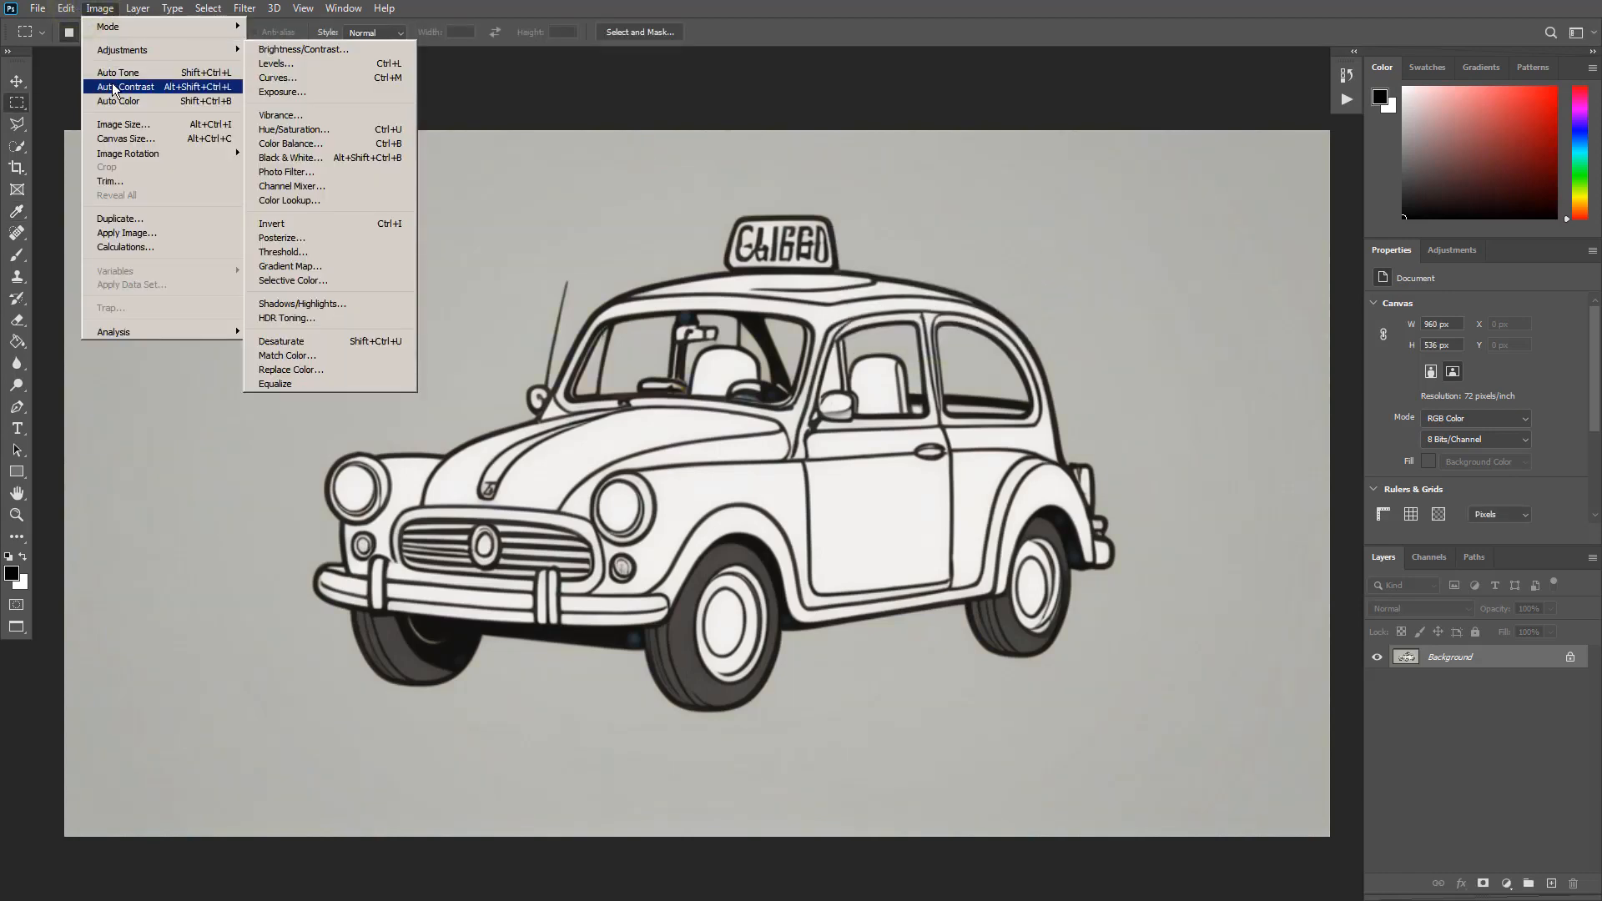
left_click(106, 75)
left_click(99, 8)
left_click(102, 73)
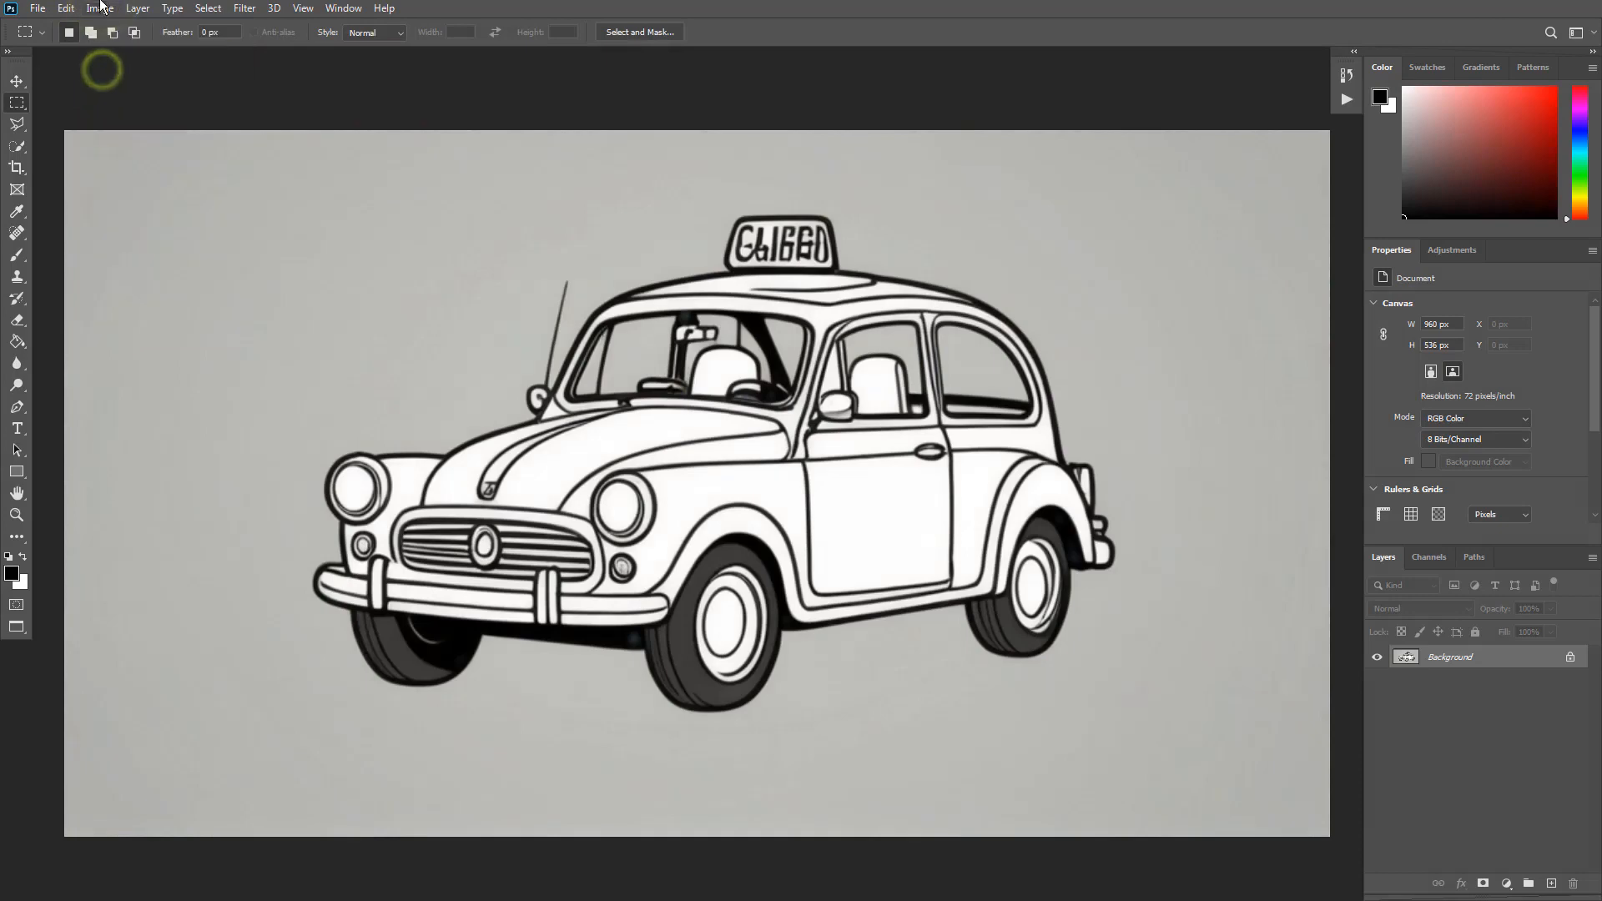
left_click(99, 8)
left_click(103, 101)
- Bring up the Levels adjustment from Image > Adjustments
left_click(93, 9)
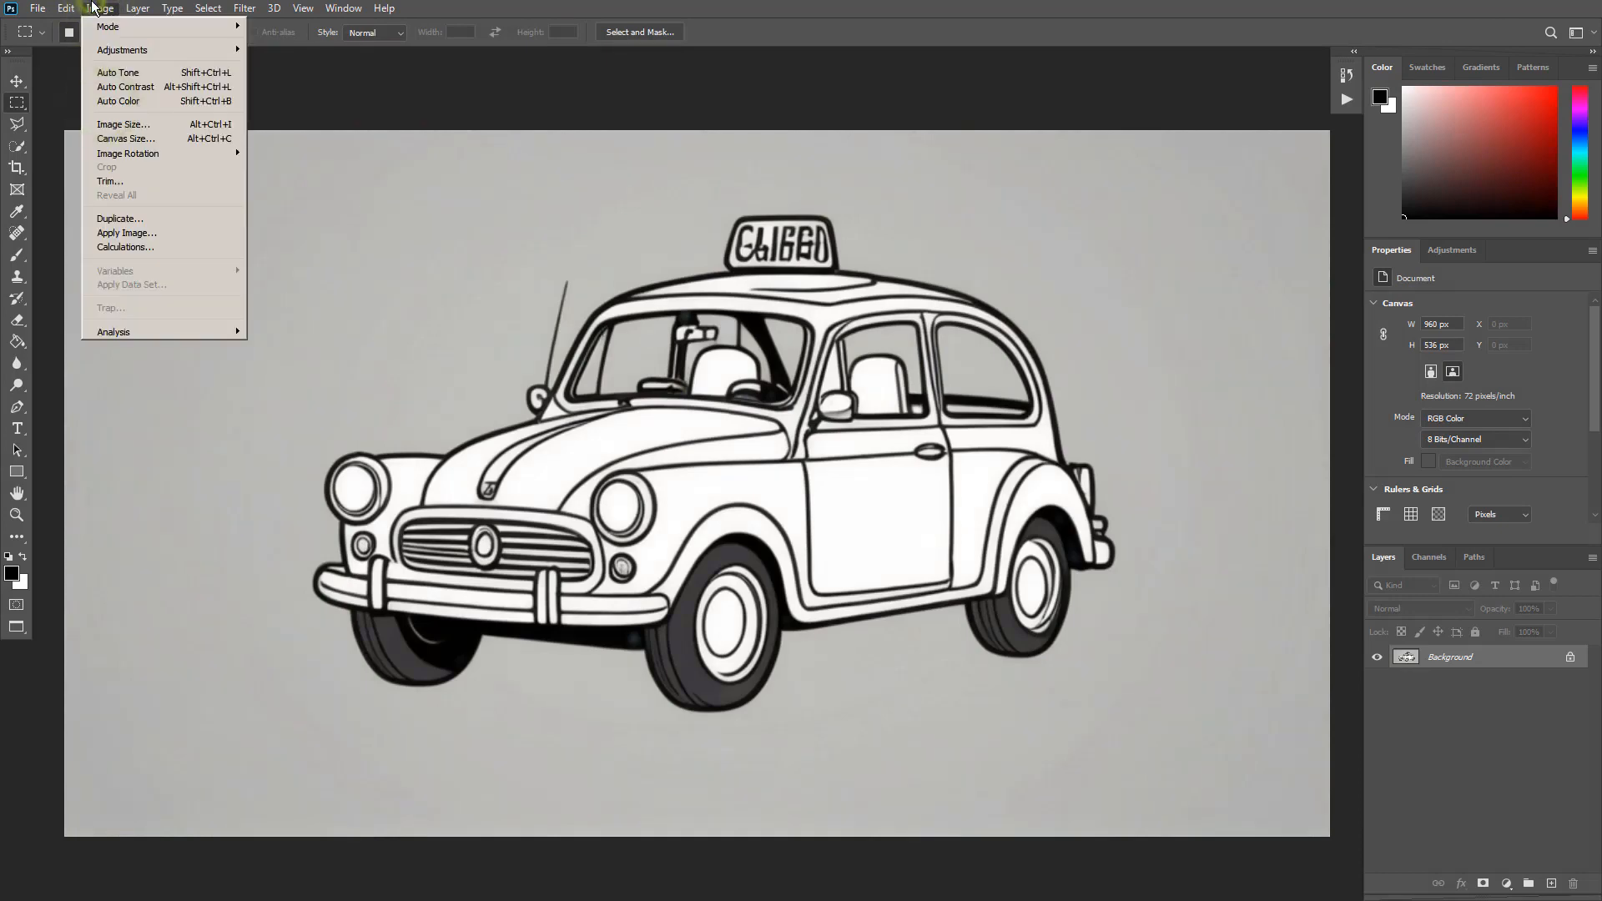
mouse_move(141, 57)
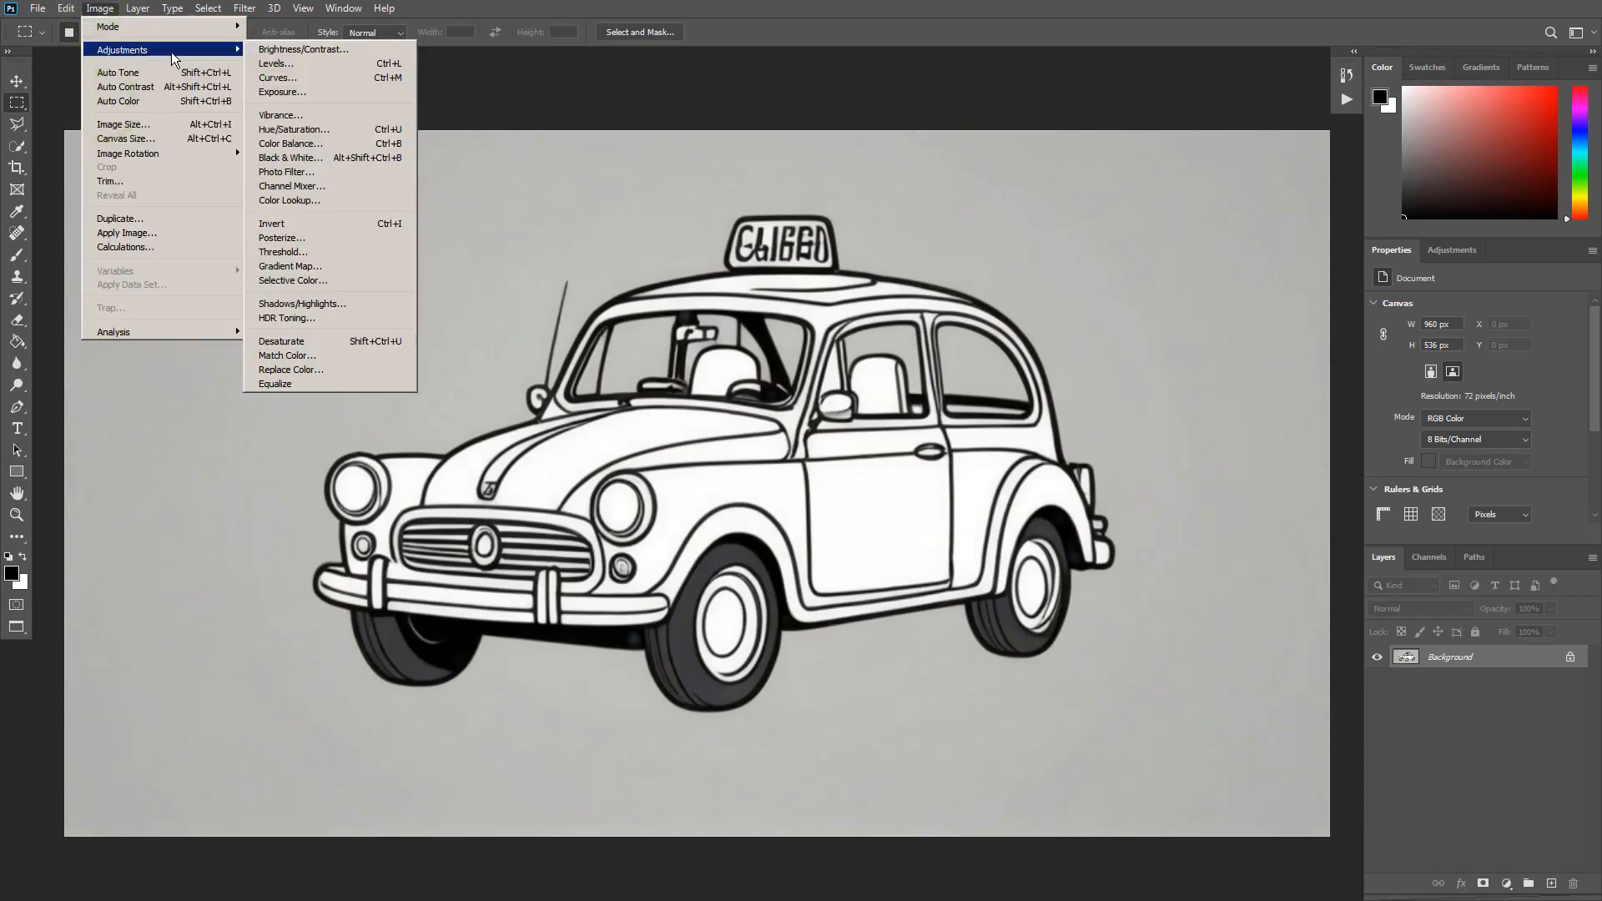
left_click(325, 62)
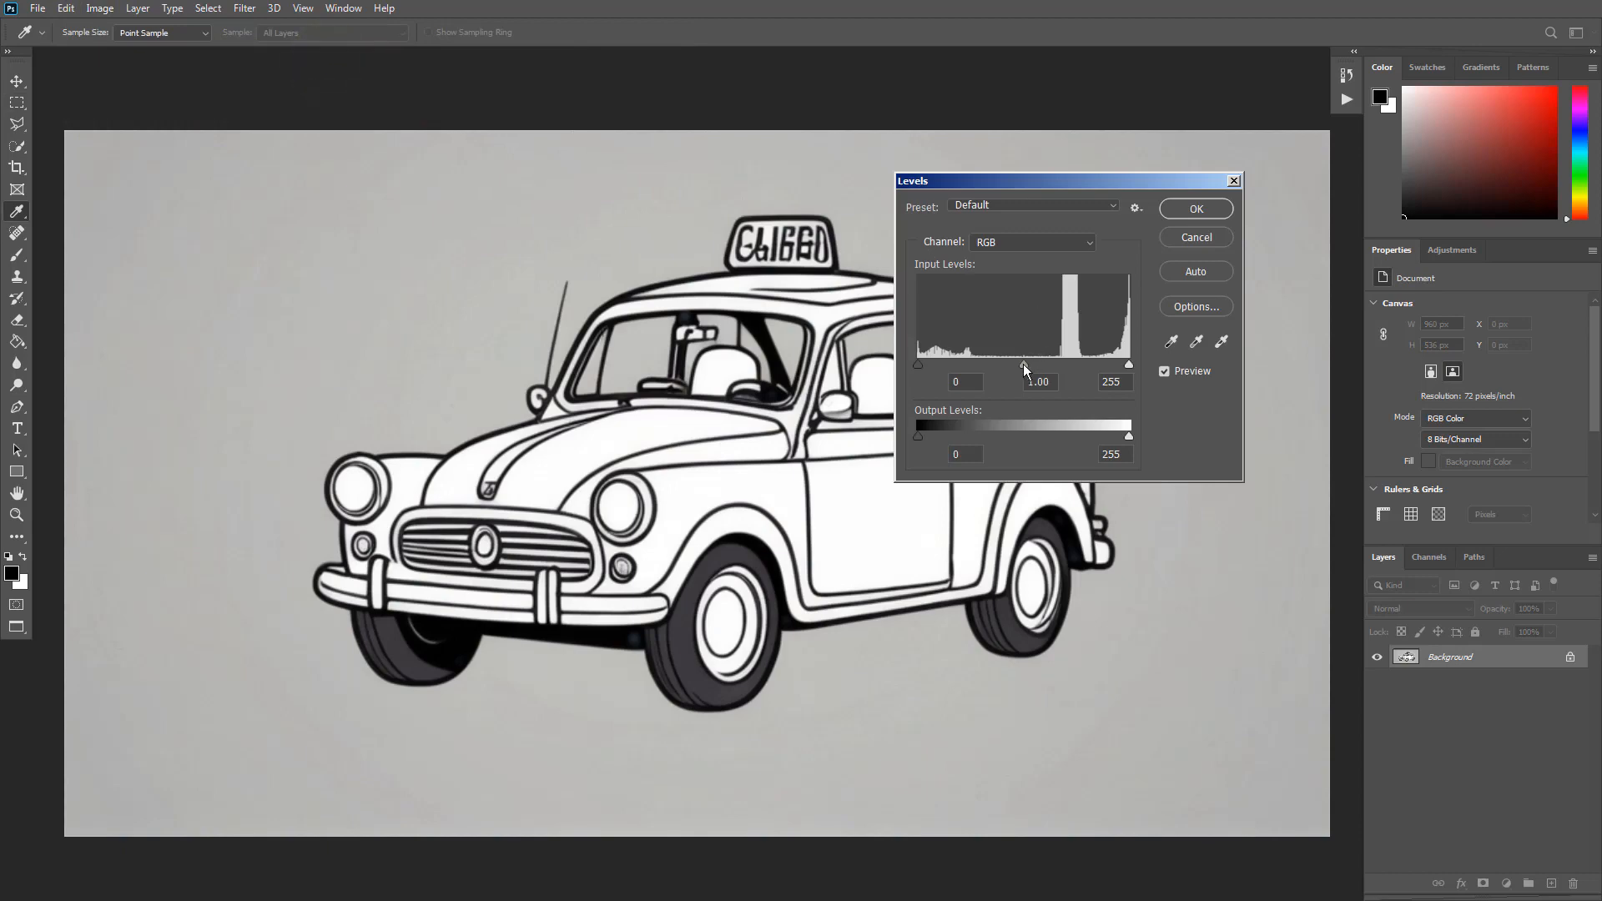
- Set the Levels midtone gamma to 0.78, then apply Exposure +0.4 with Offset -0.1126
left_click_drag(1024, 365, 1041, 365)
left_click(1198, 213)
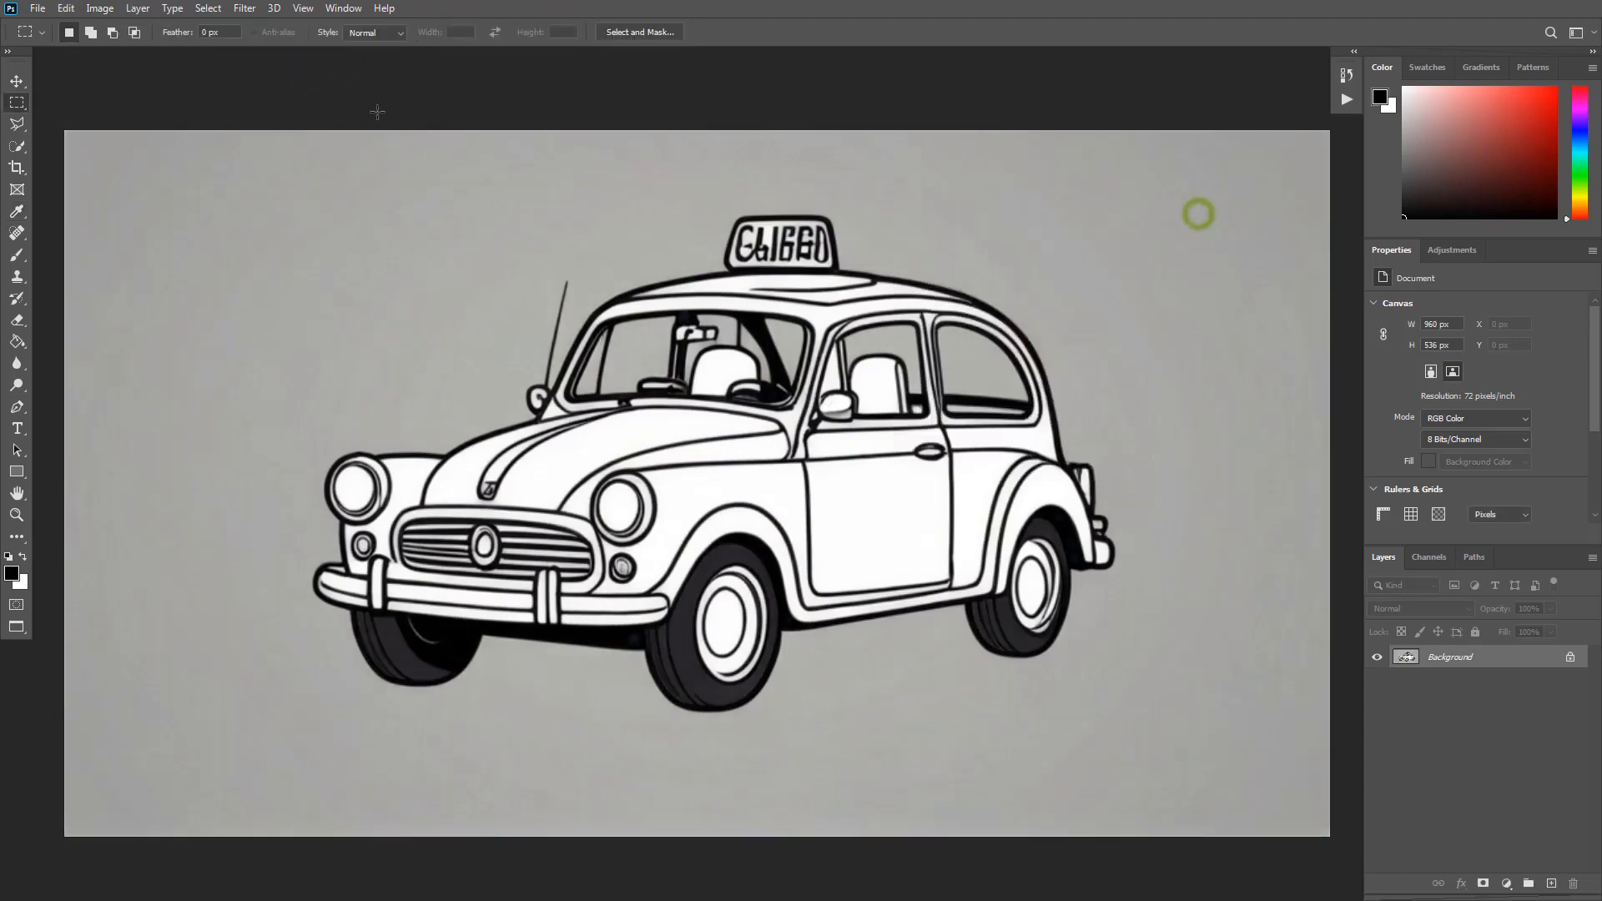
left_click(99, 9)
mouse_move(107, 55)
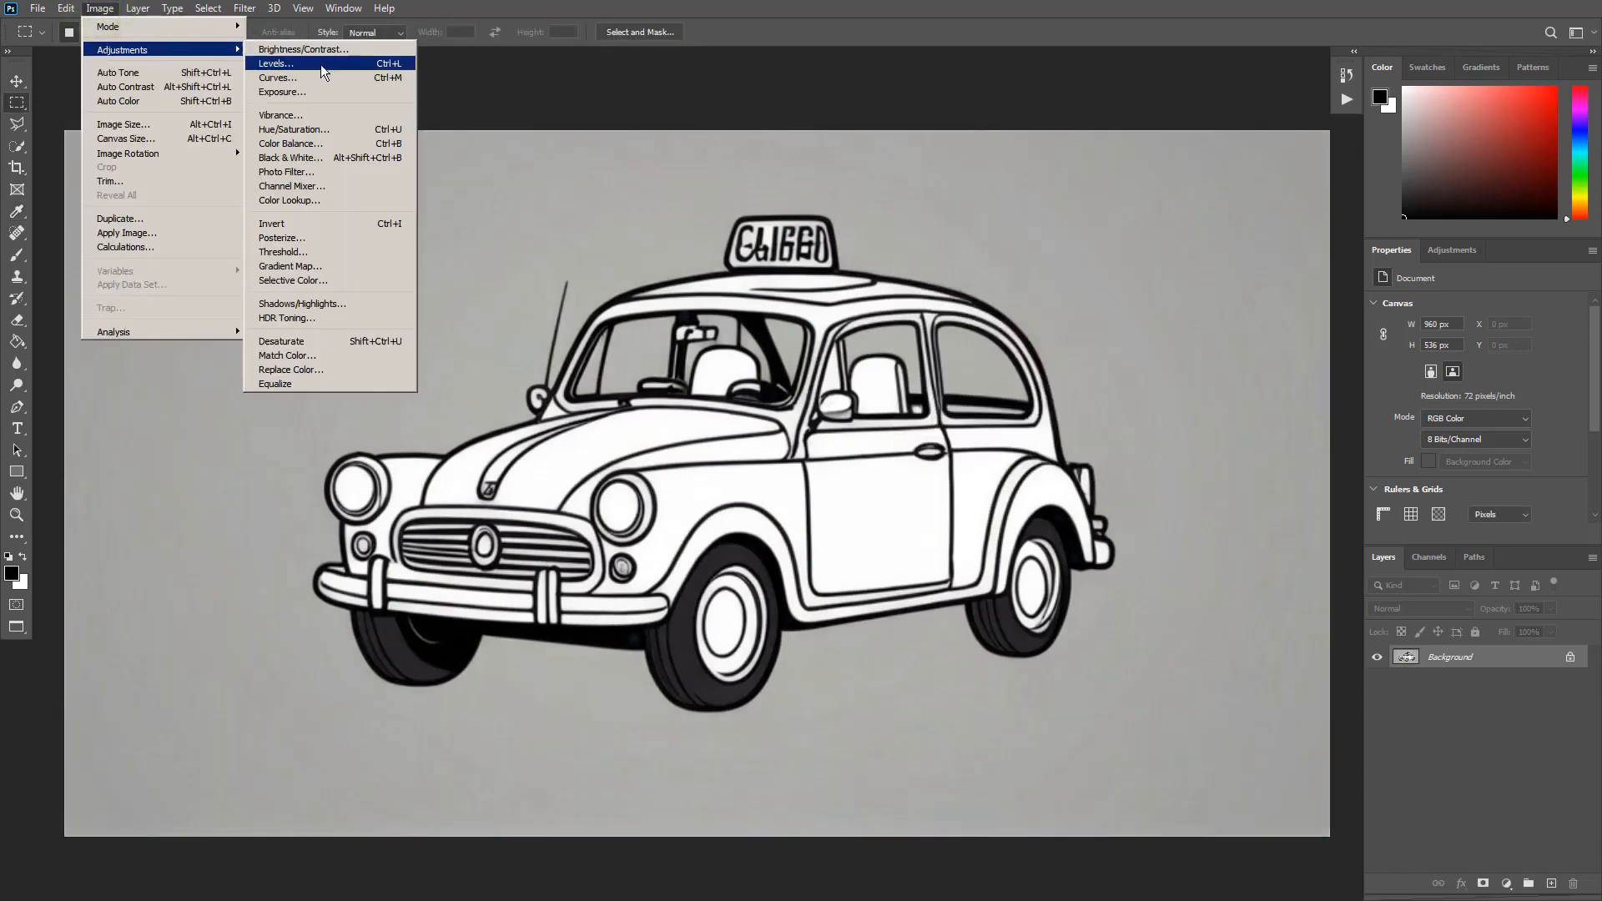
left_click(324, 91)
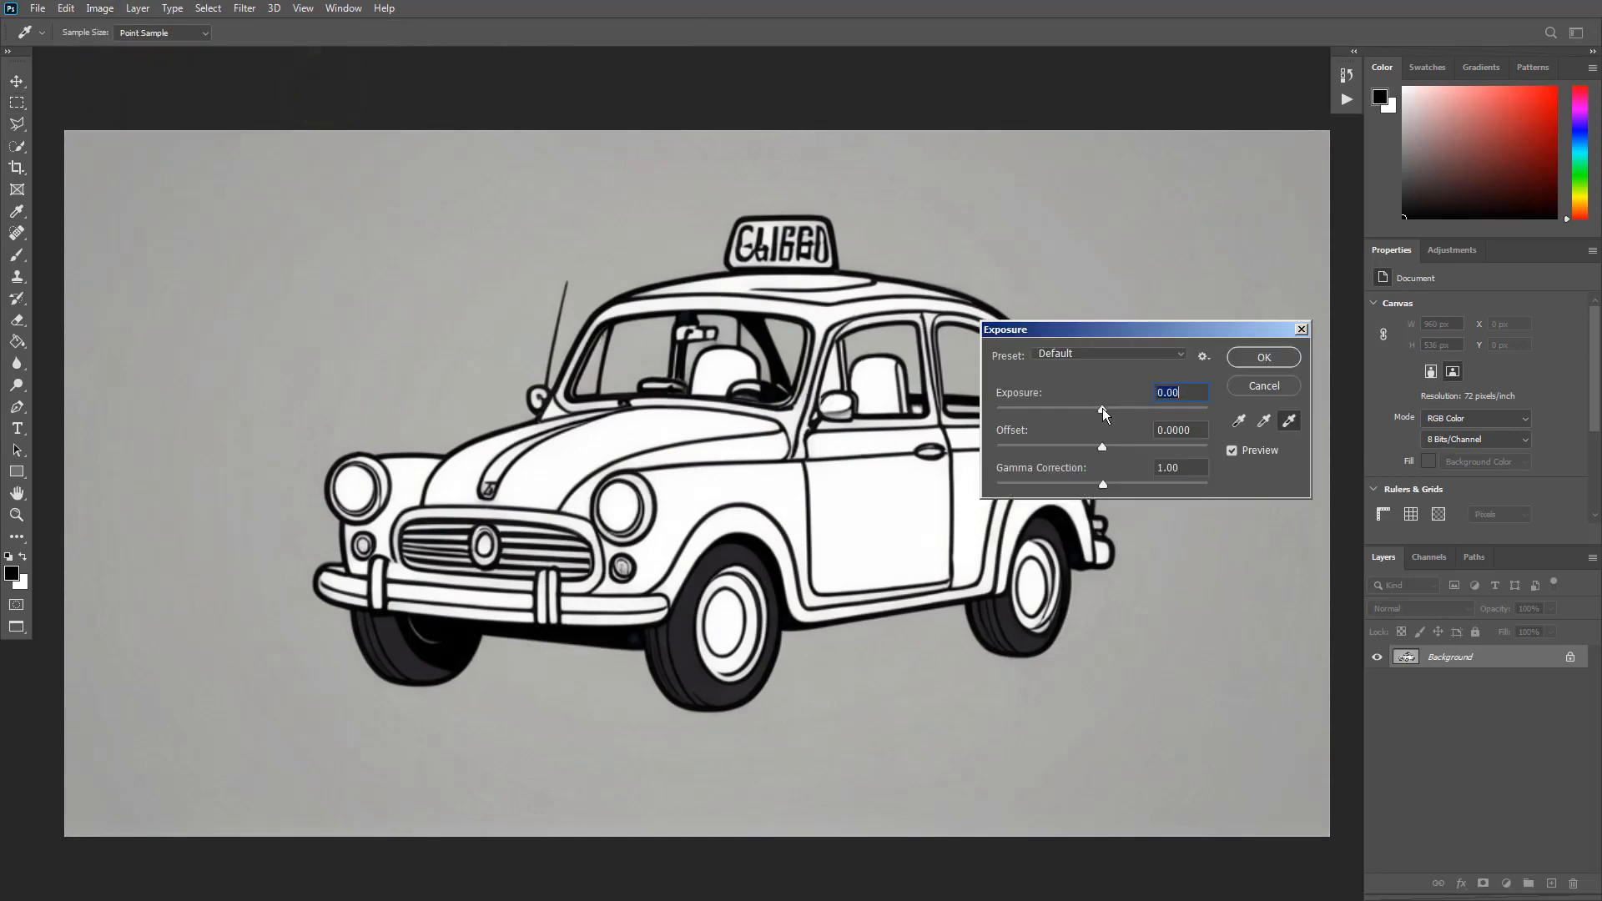
left_click_drag(1103, 409, 1080, 449)
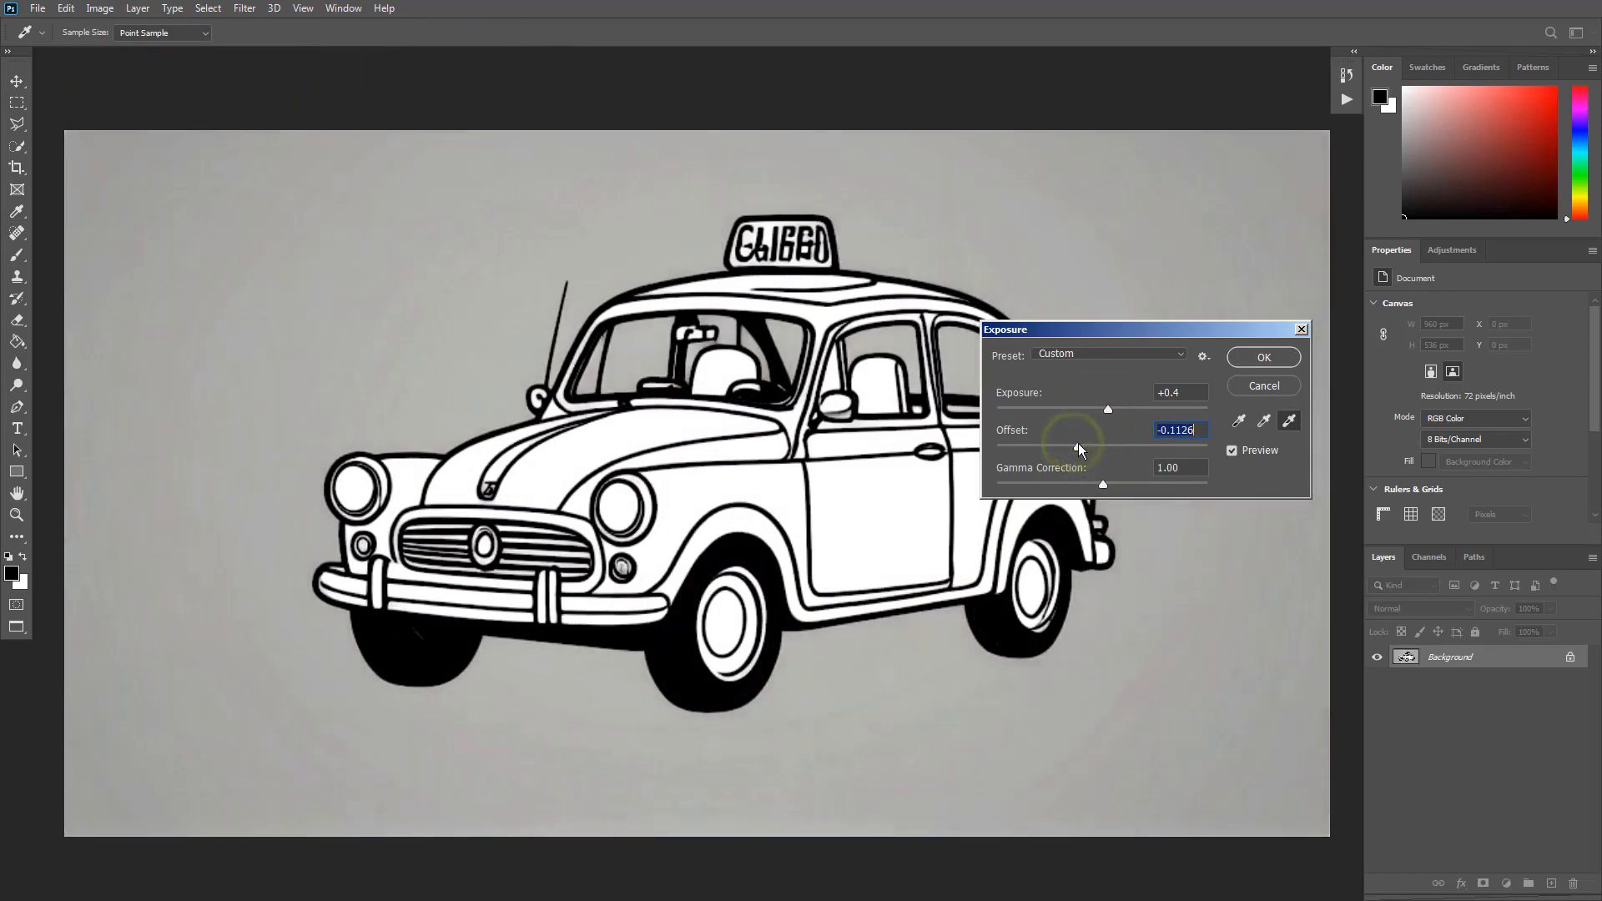
left_click(1269, 364)
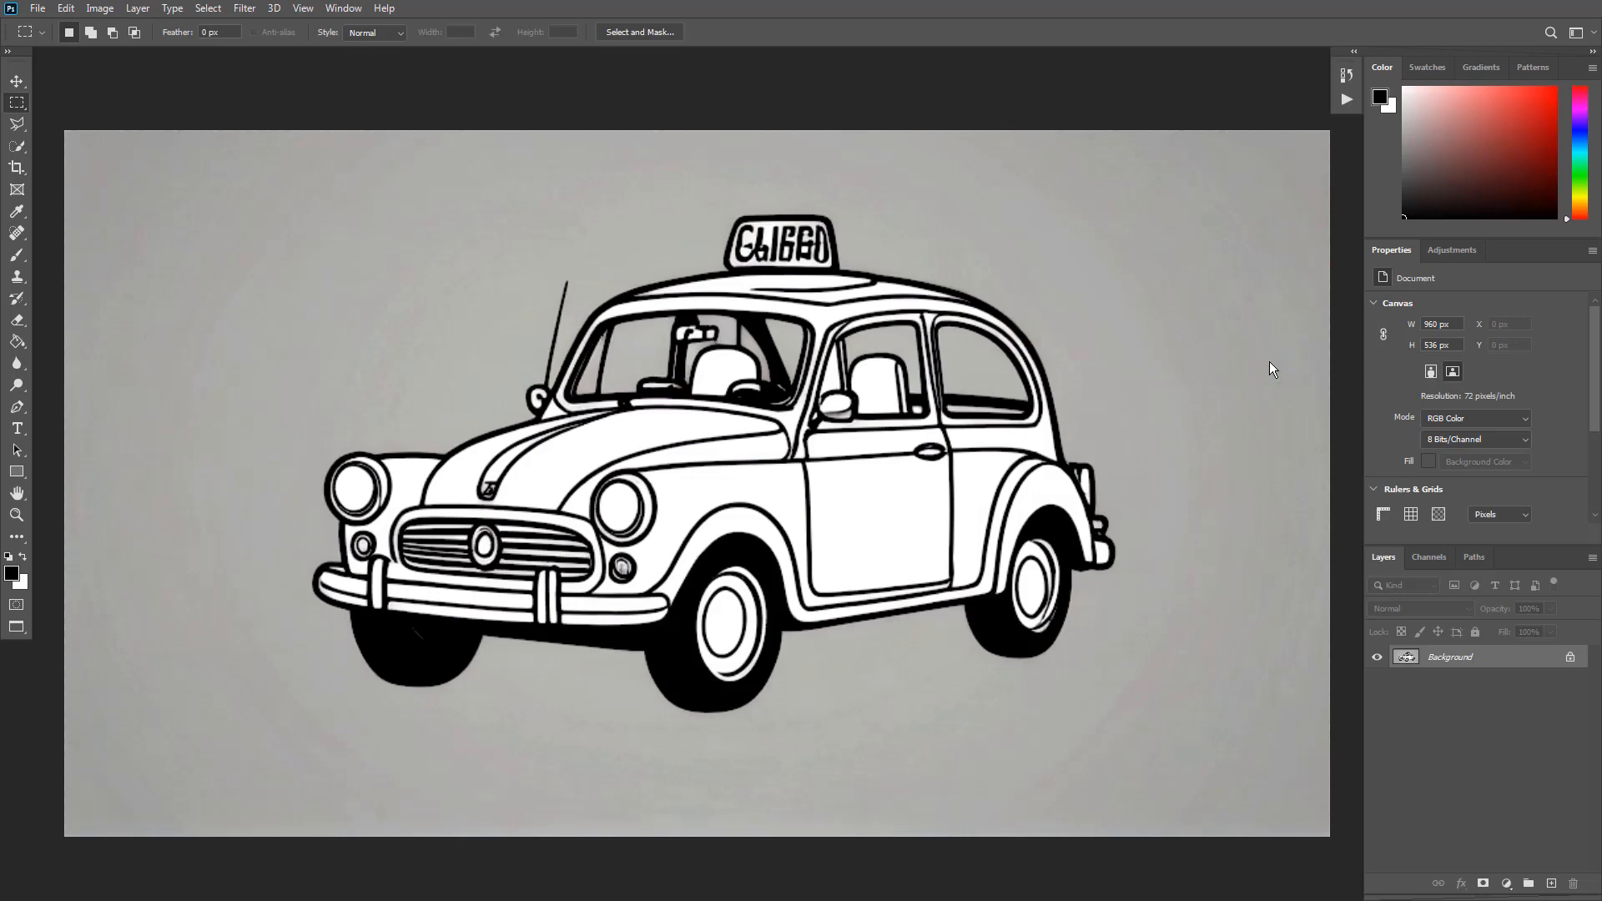
left_click(1346, 75)
left_click(1254, 97)
left_click(1252, 214)
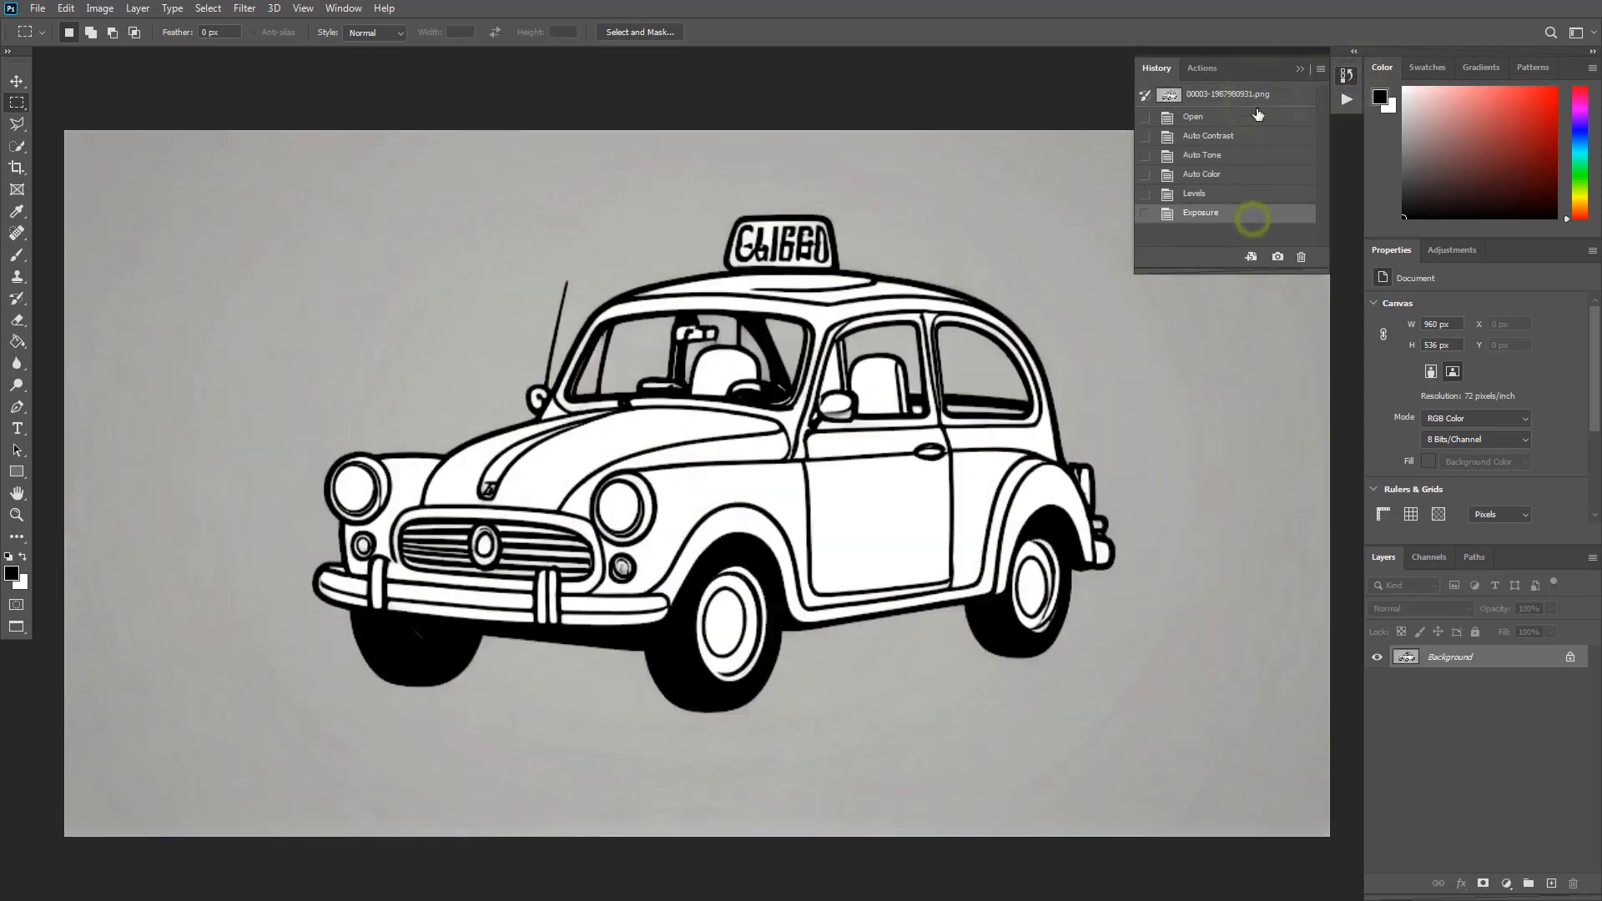
left_click(1253, 96)
left_click(1220, 214)
left_click(1235, 97)
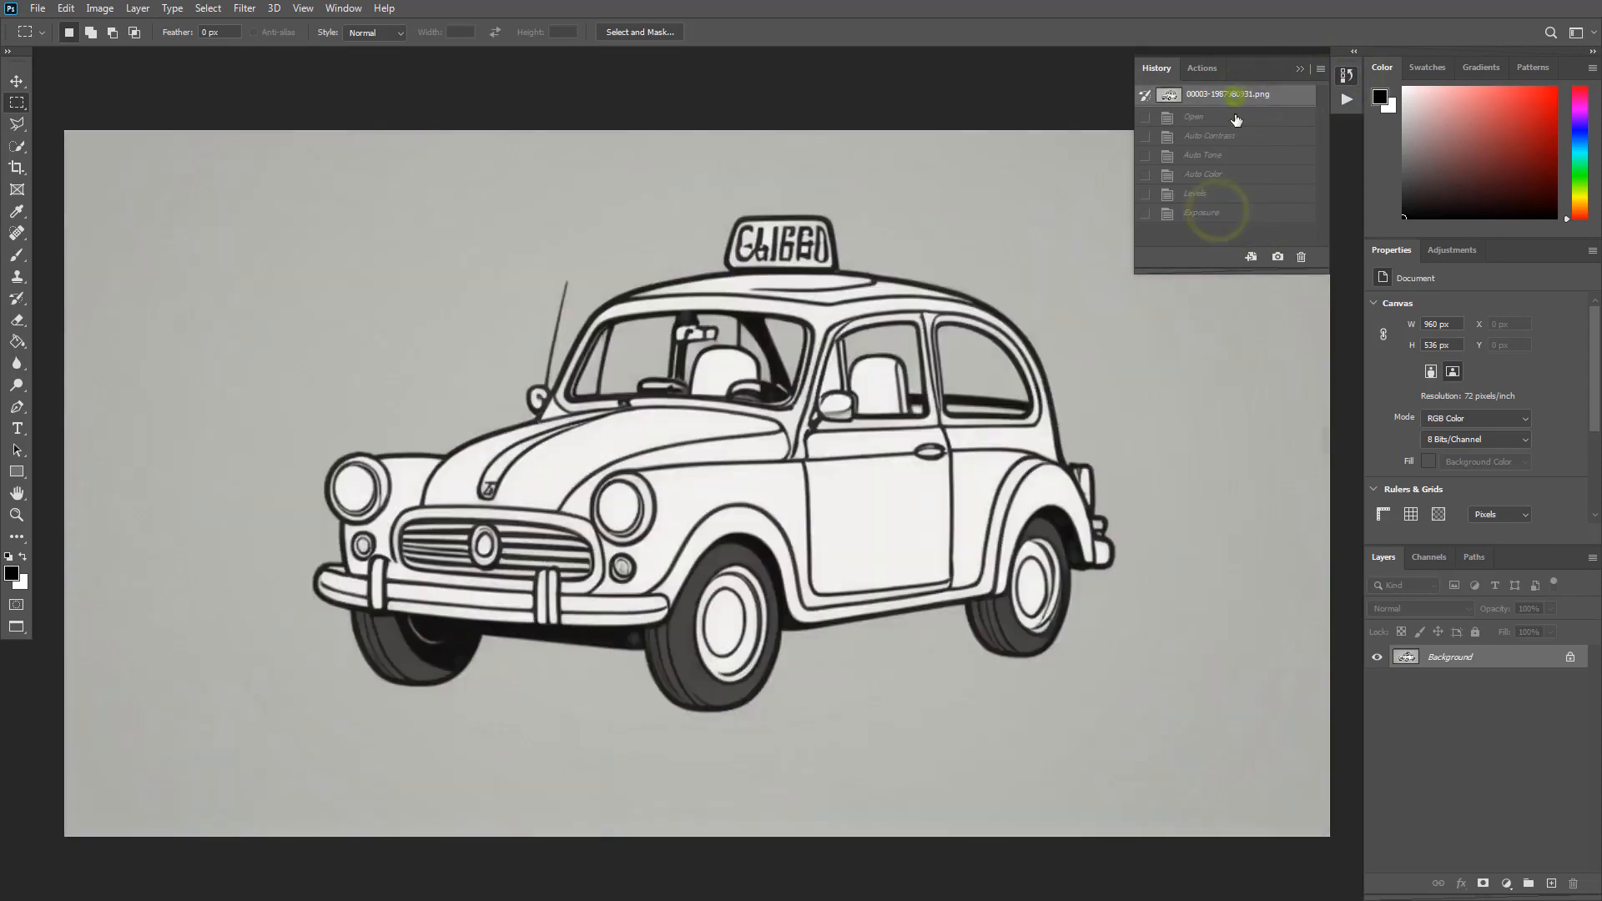
left_click(1225, 214)
left_click(1345, 76)
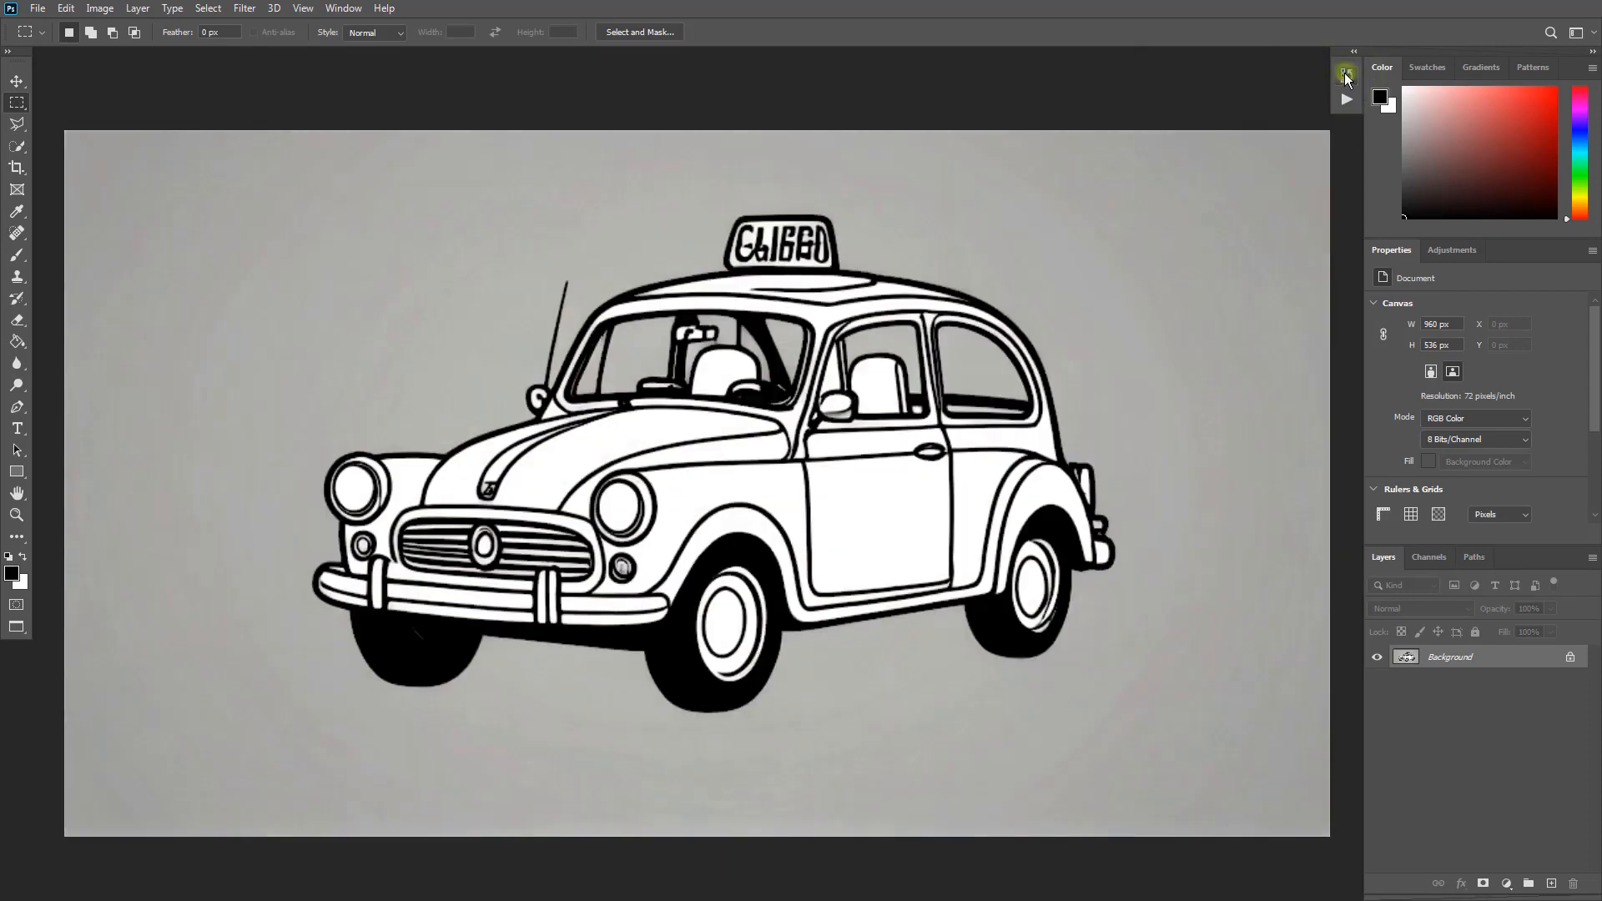